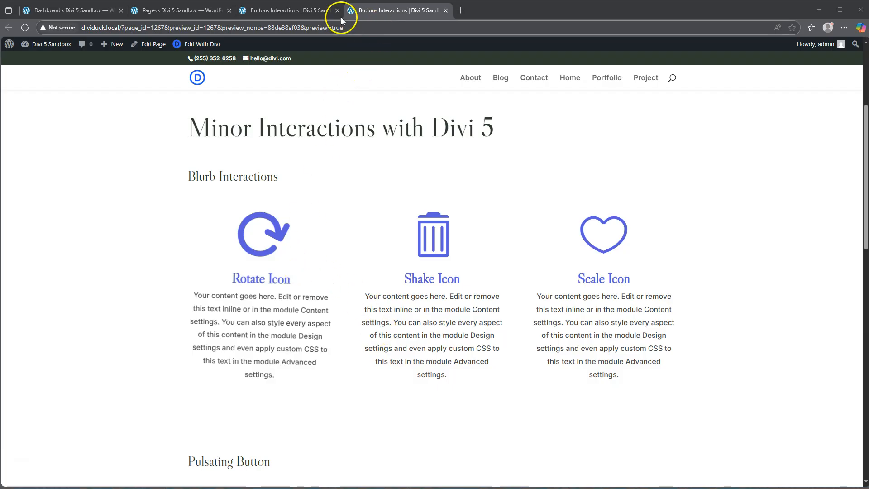
# Examine the Buttons Interactions demo: the image module's custom CSS and design settings, and the preview's blurb icons, pulsating buttons and rotating images
pyautogui.click(280, 12)
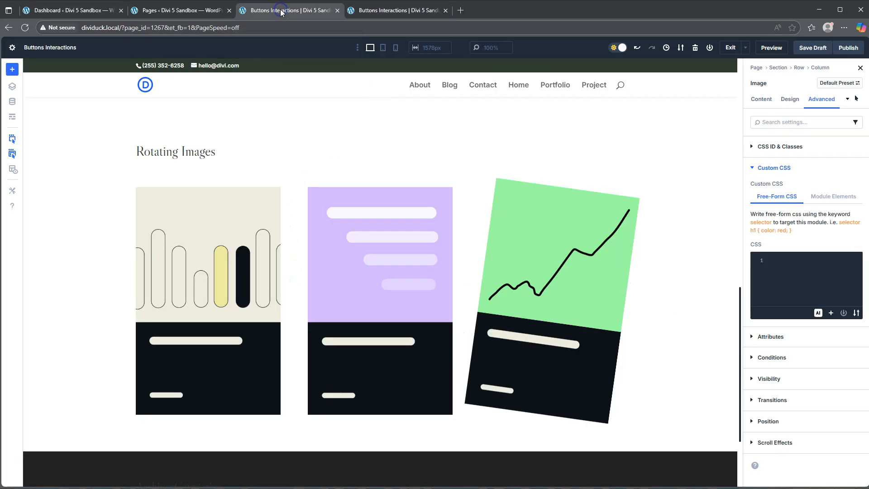
pyautogui.click(773, 168)
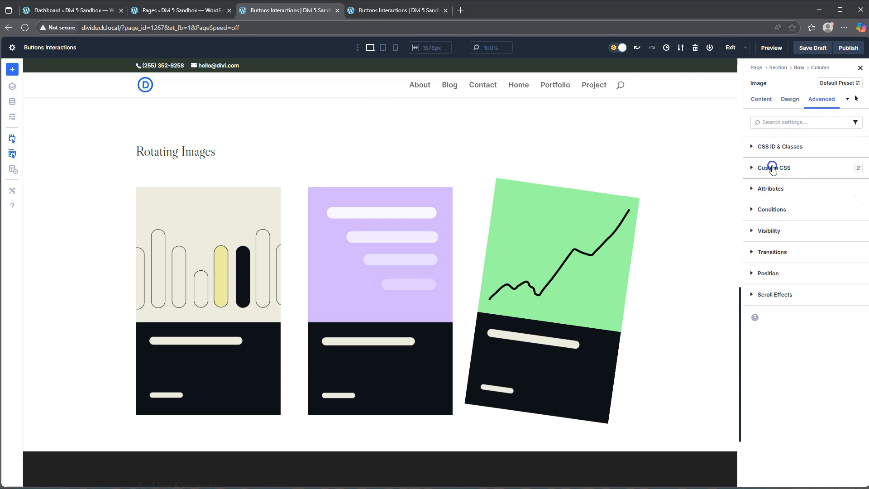
pyautogui.click(790, 98)
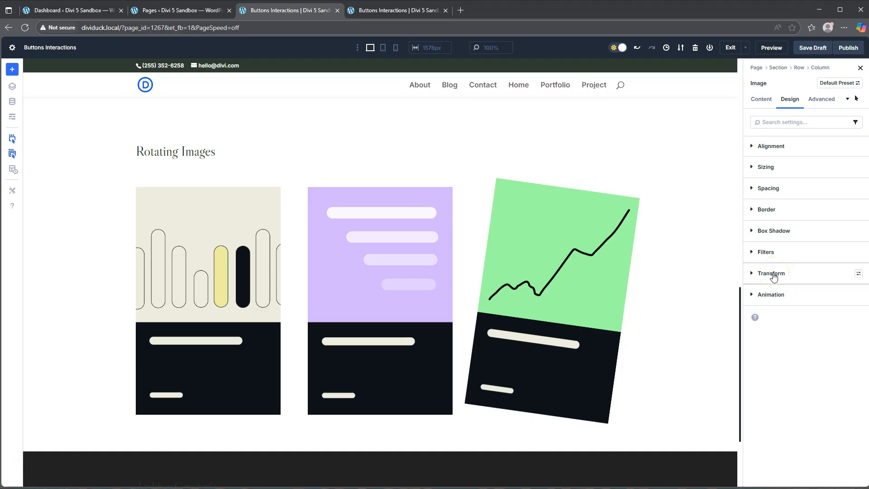
pyautogui.click(398, 11)
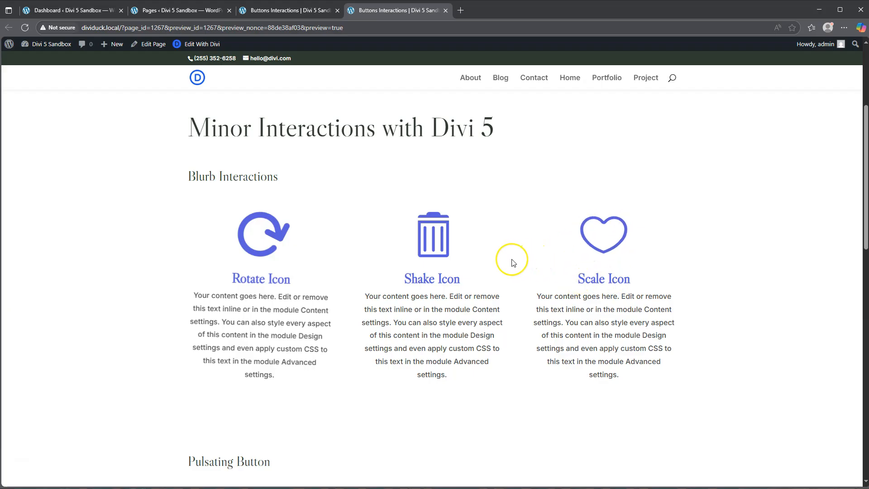
pyautogui.scroll(-5, 511, 263)
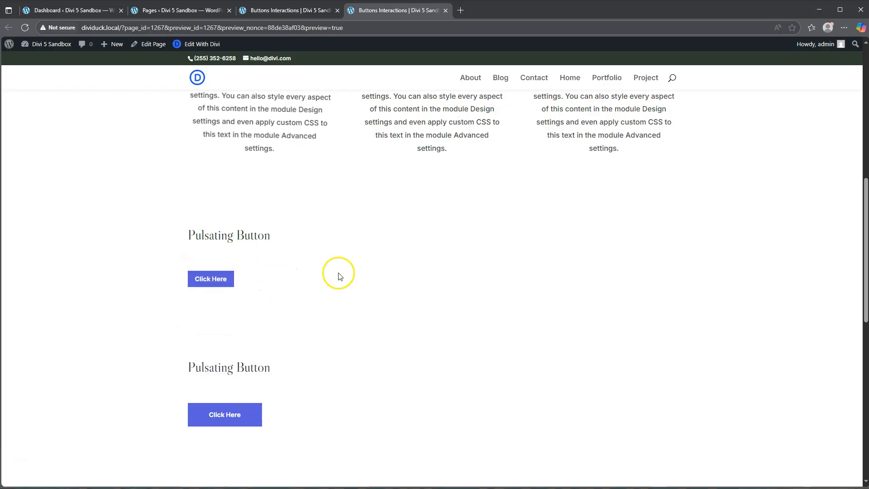
pyautogui.scroll(-3, 357, 271)
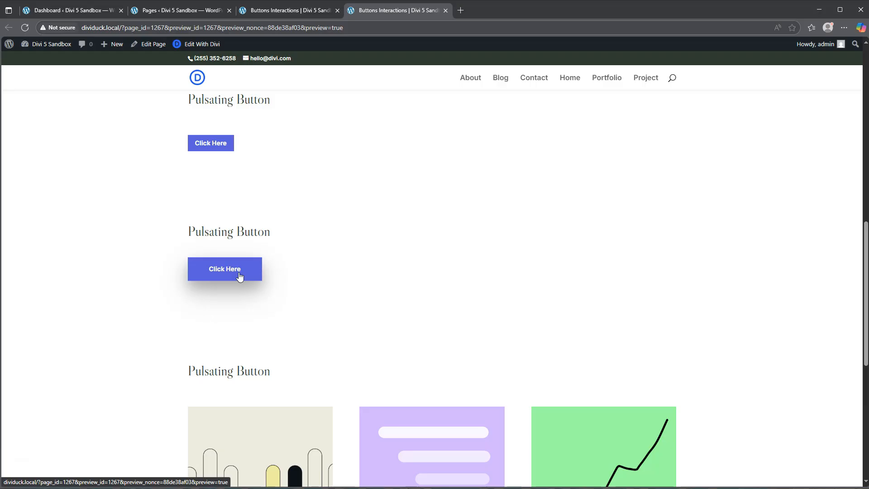
pyautogui.scroll(-2, 408, 247)
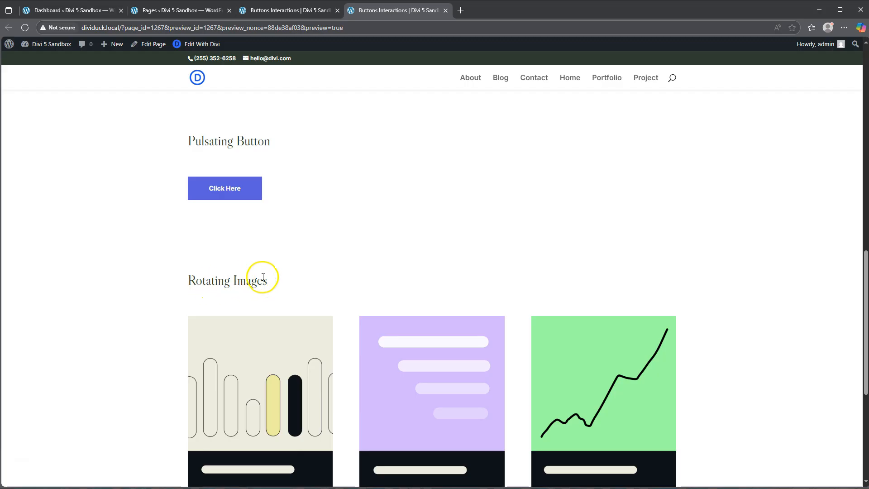
pyautogui.scroll(-3, 156, 227)
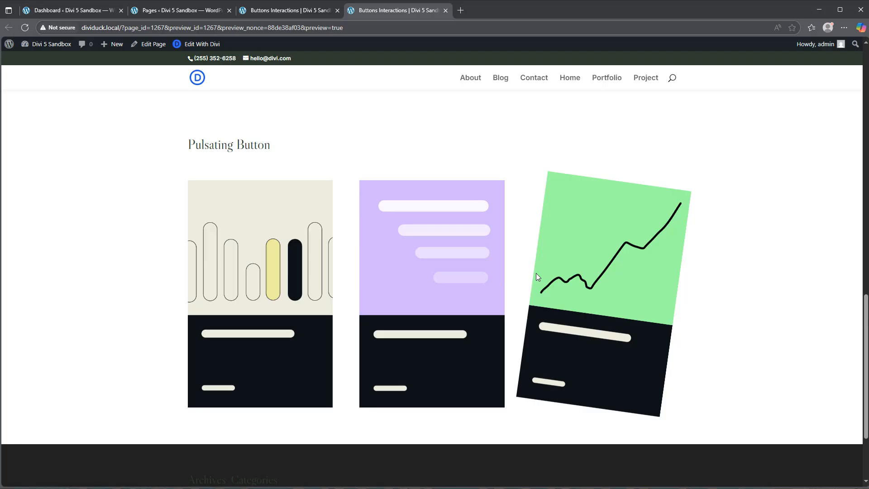
# Add a new page titled "Buttons Animation no code" in a new browser tab and open it in the Divi Builder
pyautogui.click(185, 11)
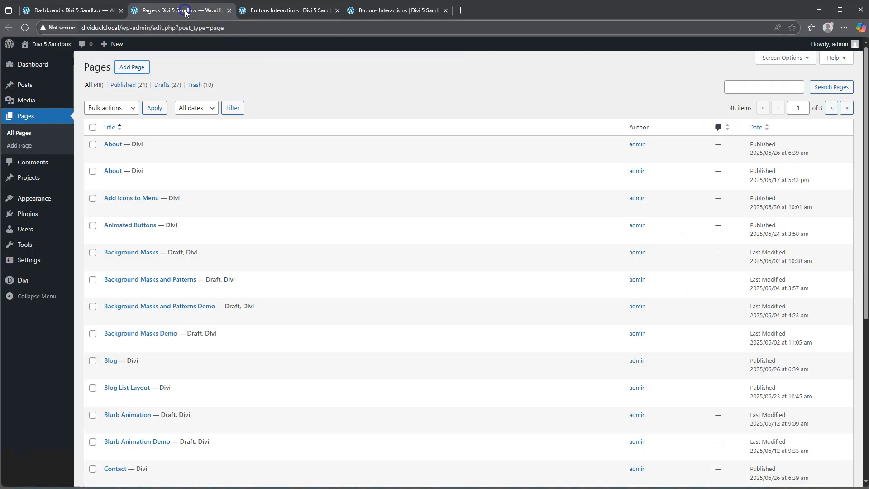
pyautogui.rightClick(128, 64)
pyautogui.click(152, 72)
pyautogui.click(282, 11)
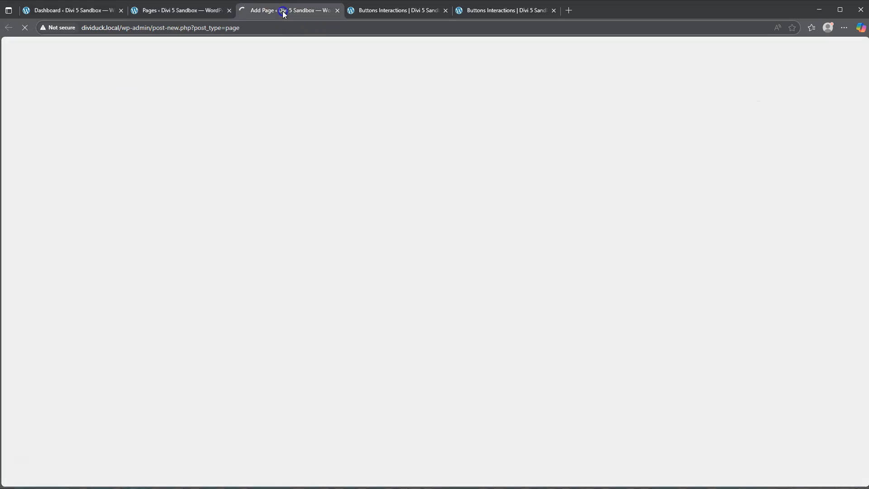
pyautogui.click(254, 99)
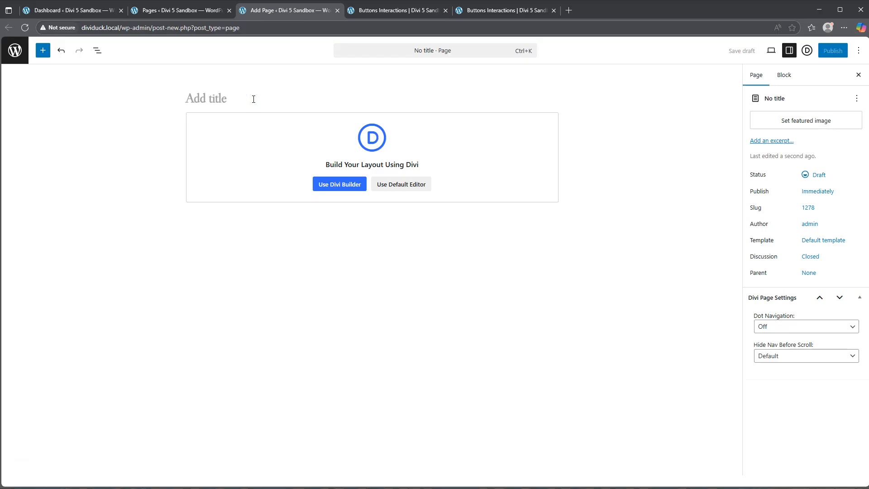
pyautogui.write('Butt')
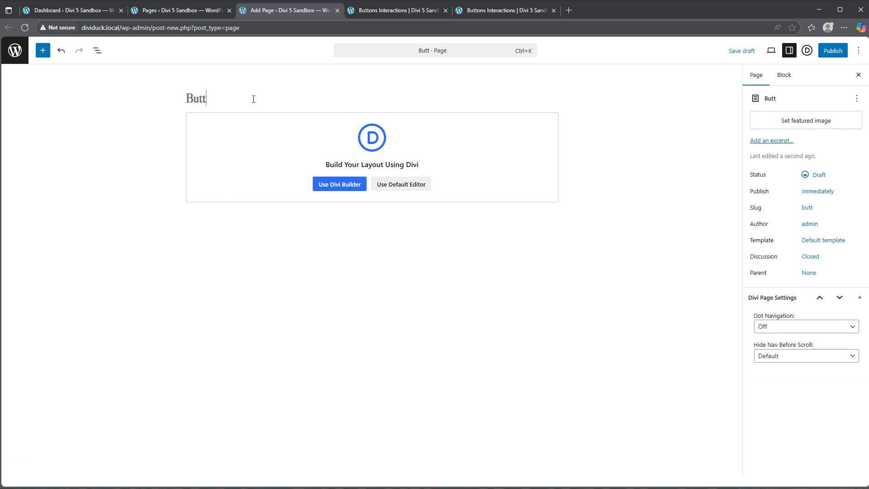
pyautogui.write('ons Anima')
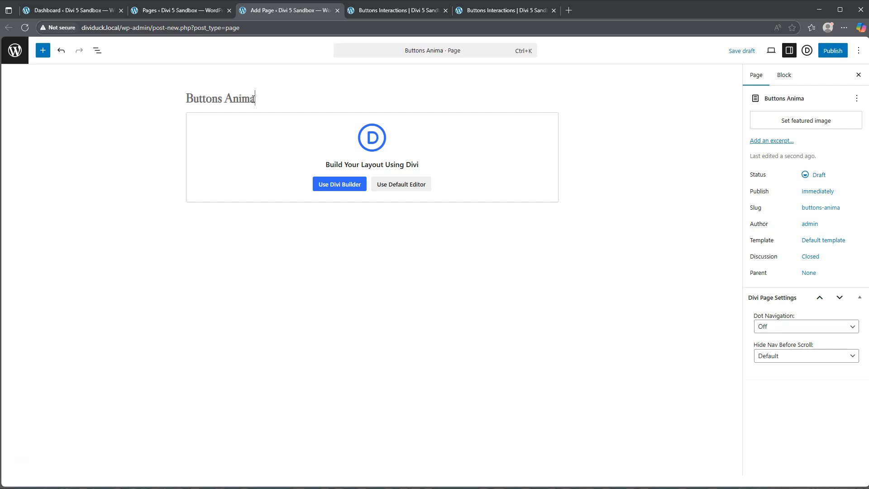
pyautogui.write('tion no code')
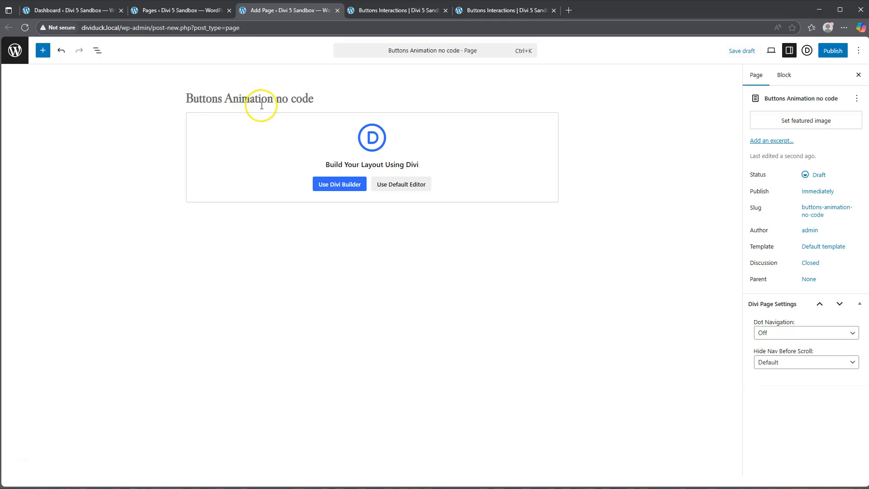
pyautogui.click(339, 187)
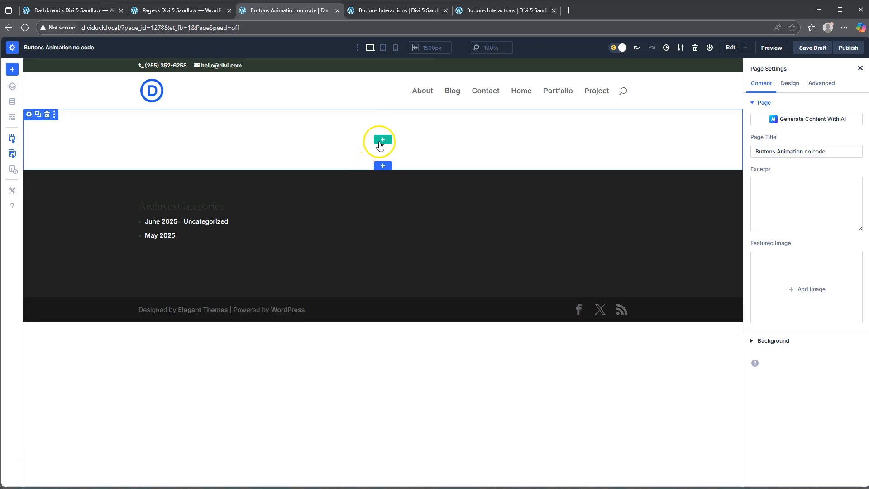
# Check the blurb examples in the demo preview and insert a row of three equal columns in the new page's empty section
pyautogui.click(484, 12)
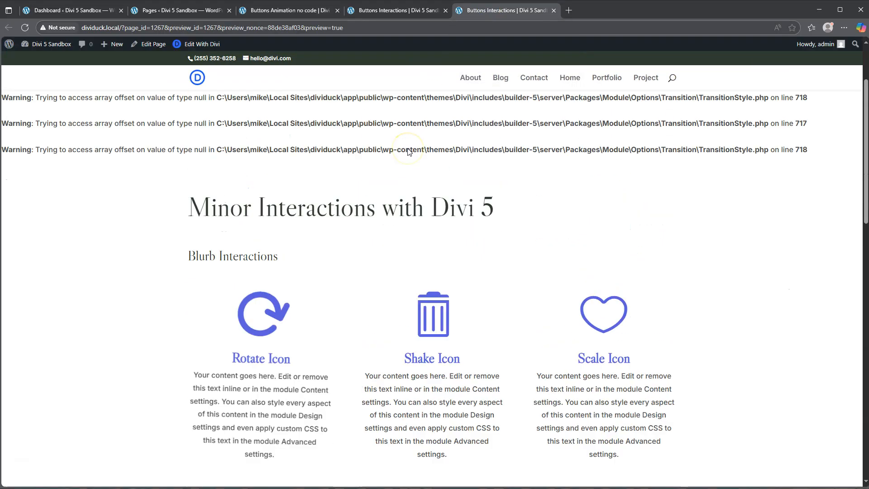
pyautogui.scroll(1, 325, 271)
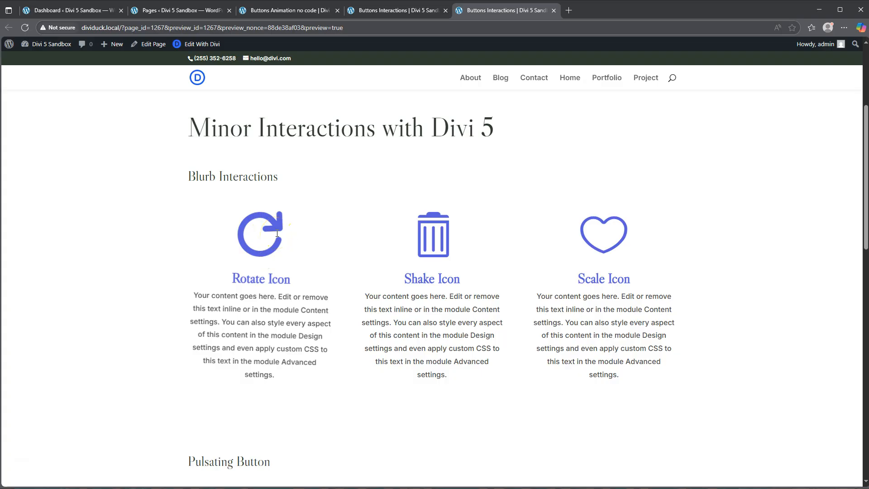
pyautogui.click(272, 12)
pyautogui.click(383, 140)
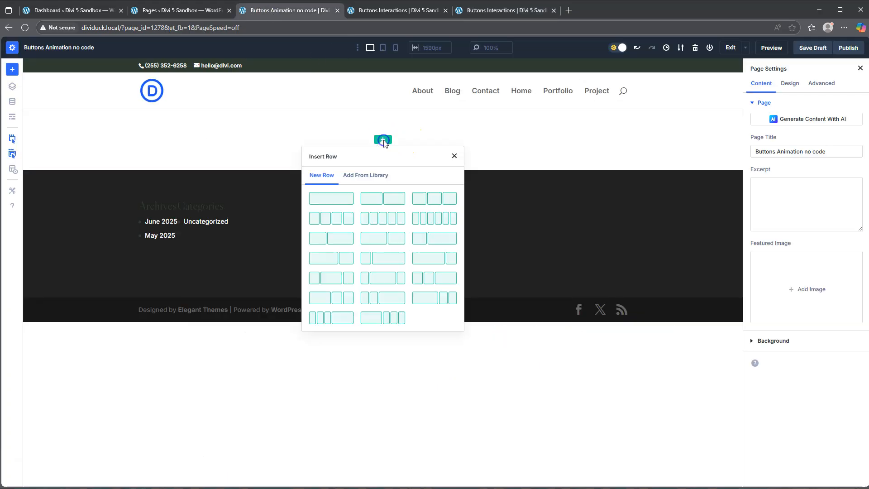
pyautogui.click(412, 204)
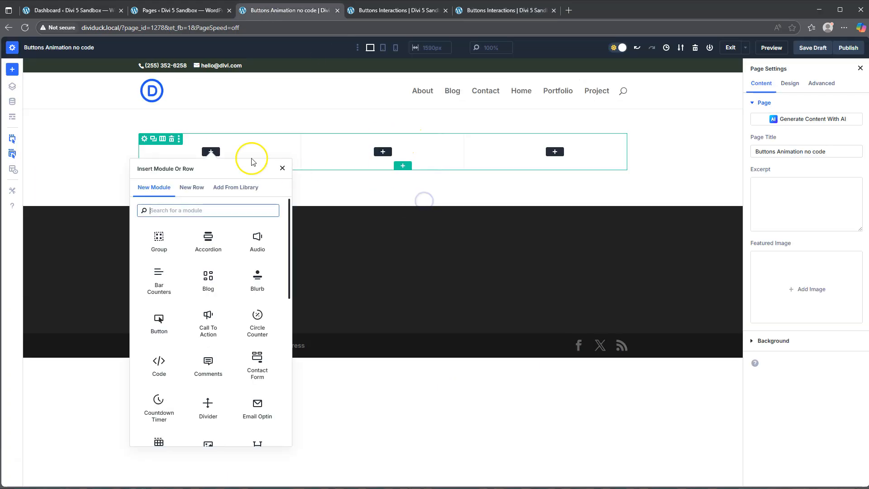
# Add a Blurb module to the first column and remove its placeholder image
pyautogui.click(256, 278)
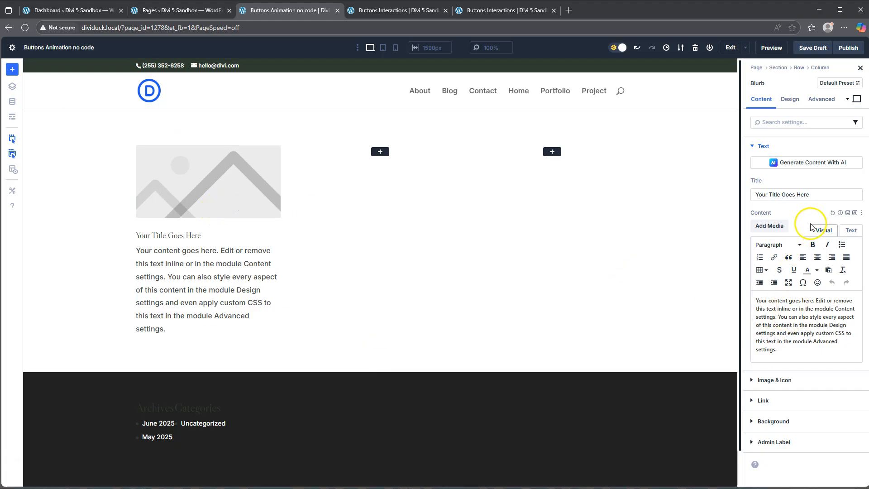
pyautogui.click(772, 380)
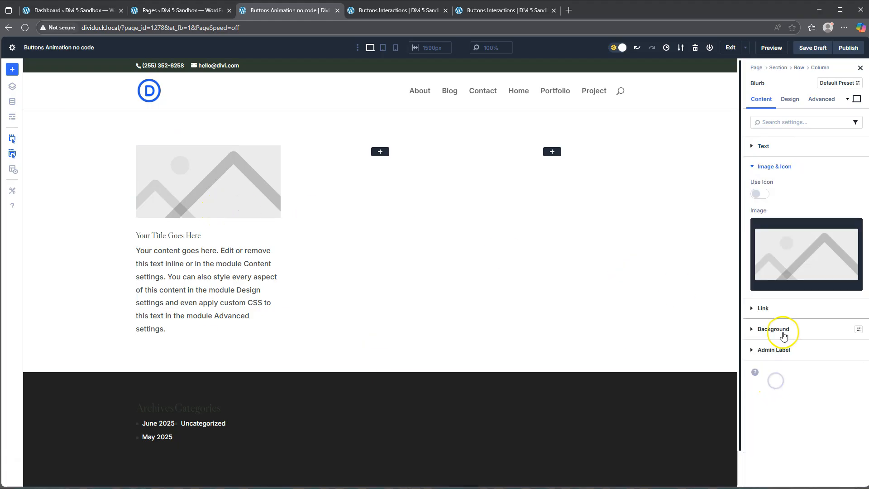
pyautogui.click(852, 229)
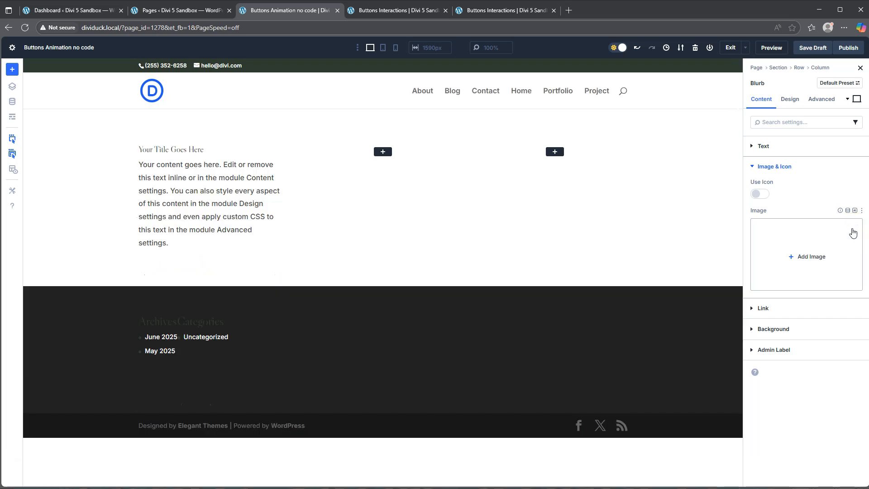
# Add an Icon module below the blurb in the first column and choose the circular refresh arrow as its icon
pyautogui.click(210, 246)
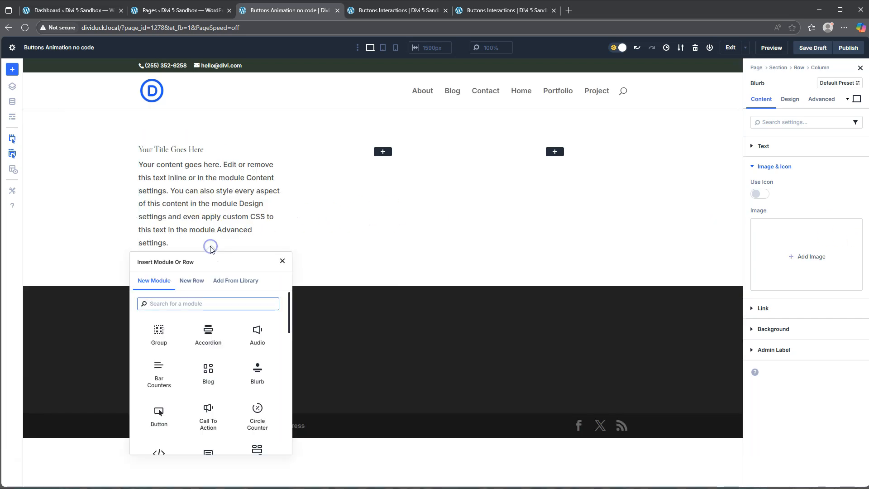
pyautogui.scroll(-5, 219, 406)
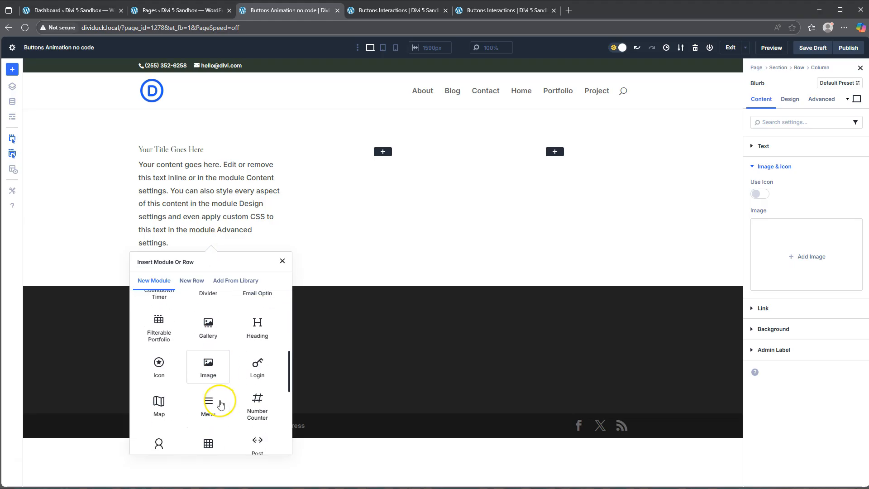
pyautogui.click(158, 356)
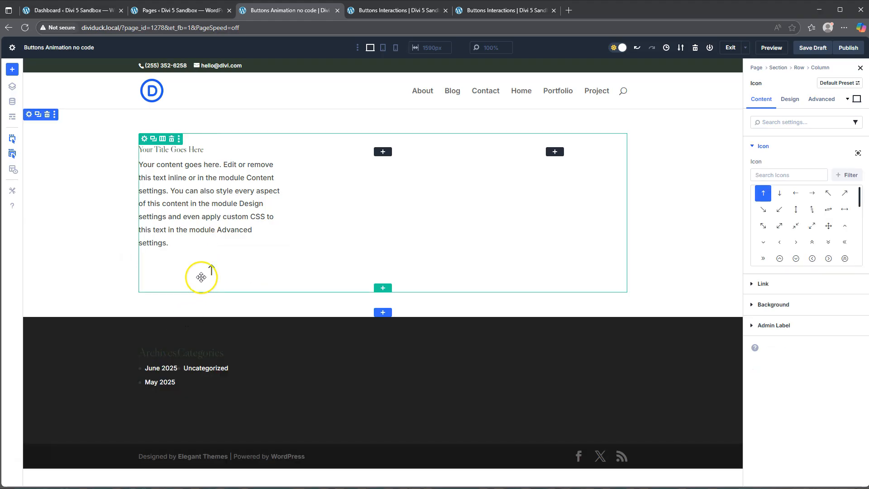
pyautogui.scroll(-8, 819, 218)
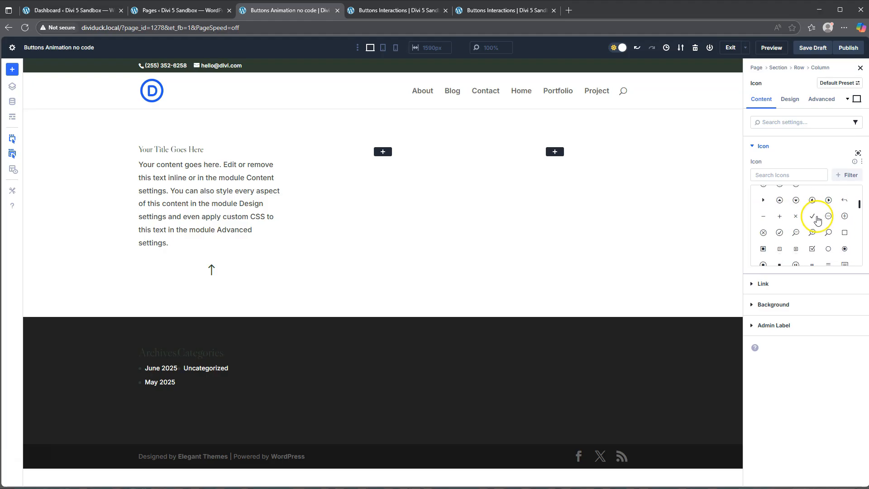
pyautogui.scroll(5, 815, 221)
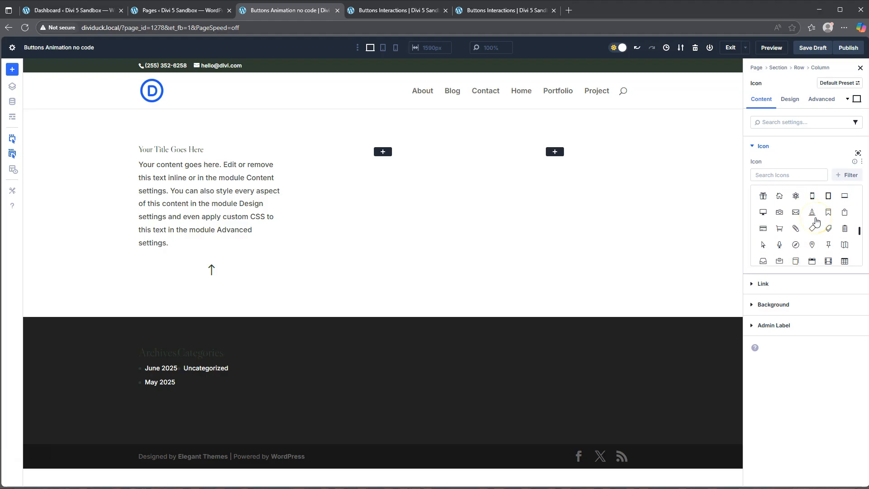
pyautogui.scroll(2, 817, 224)
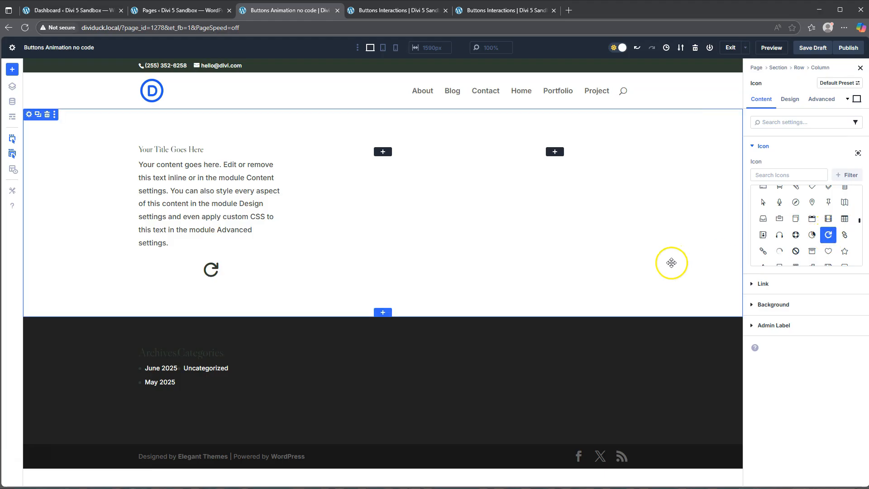
# Set the refresh icon's size to 100 px in its design settings
pyautogui.click(792, 101)
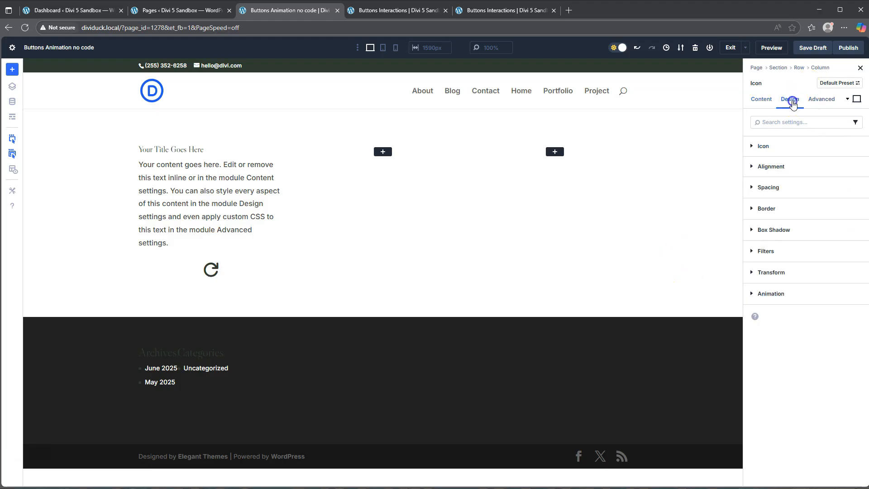
pyautogui.click(774, 147)
pyautogui.click(765, 207)
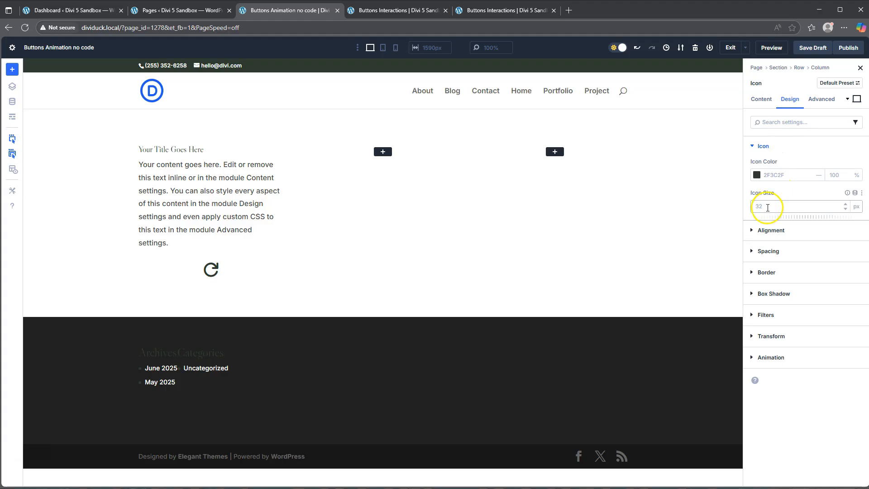
pyautogui.click(778, 175)
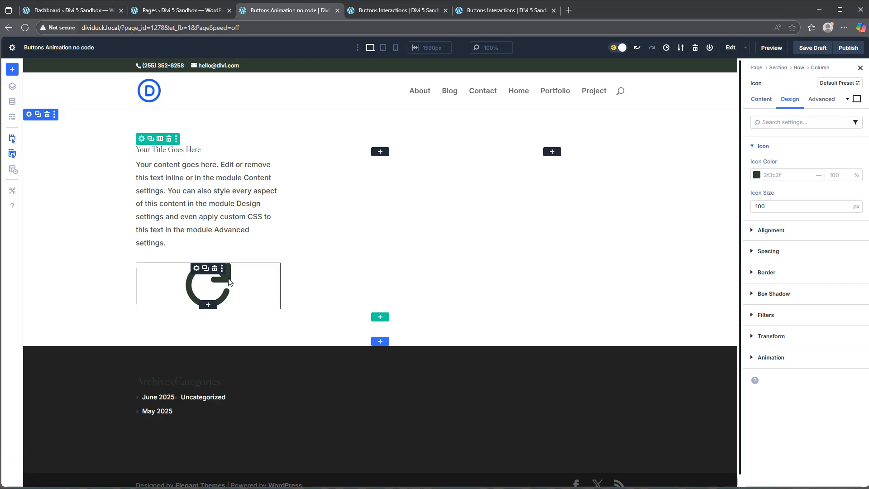
# Move the Icon module above the blurb in the first column
pyautogui.click(195, 286)
pyautogui.moveTo(176, 276); pyautogui.dragTo(187, 190)
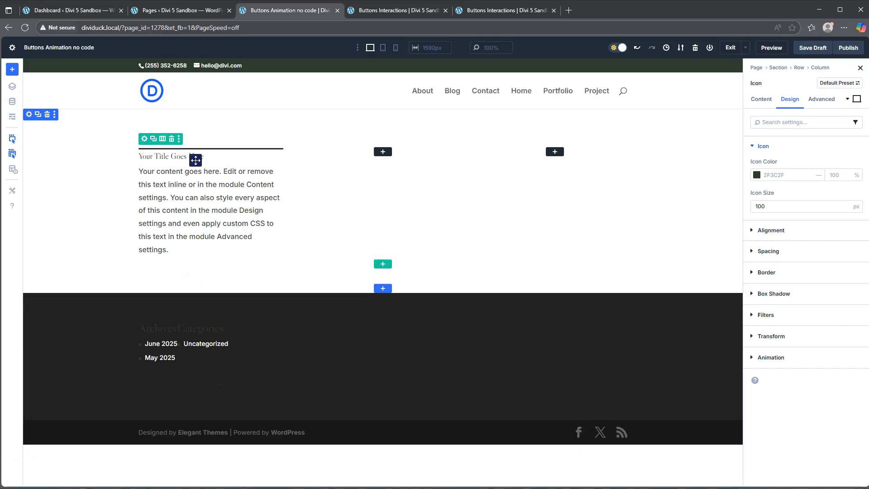
pyautogui.moveTo(196, 160); pyautogui.dragTo(197, 162)
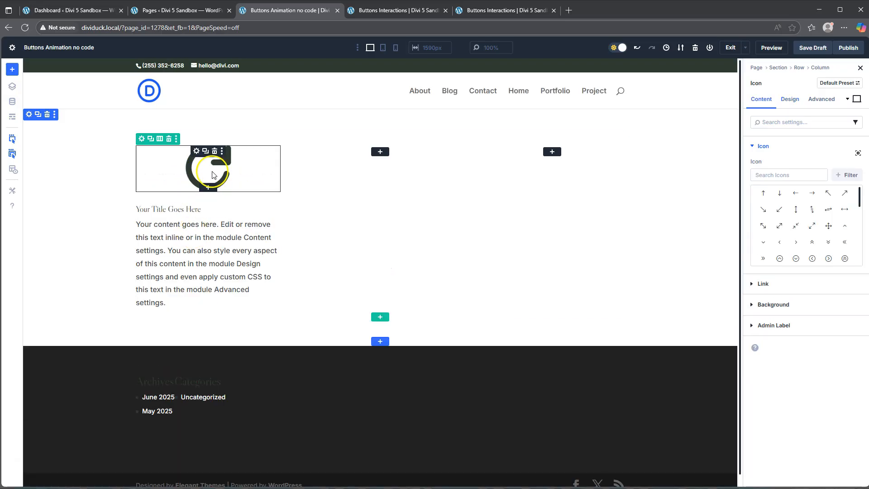
# Center the text of the blurb in the first column through its design settings
pyautogui.click(195, 215)
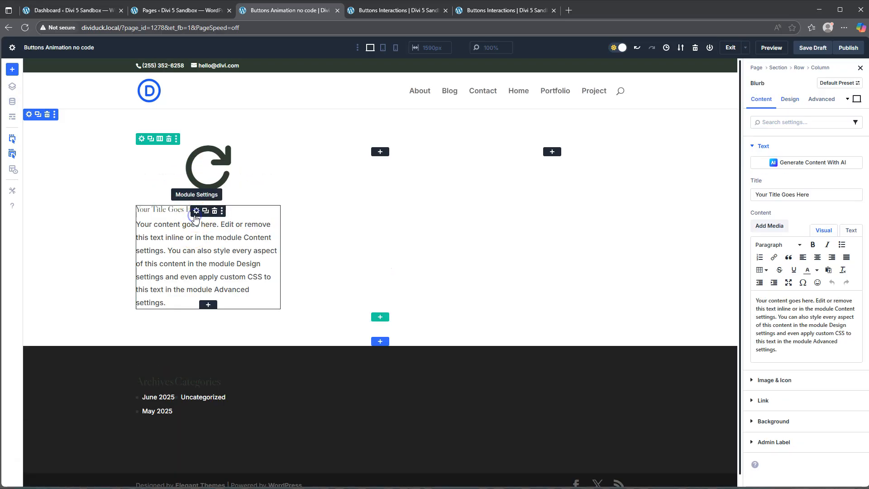
pyautogui.click(790, 99)
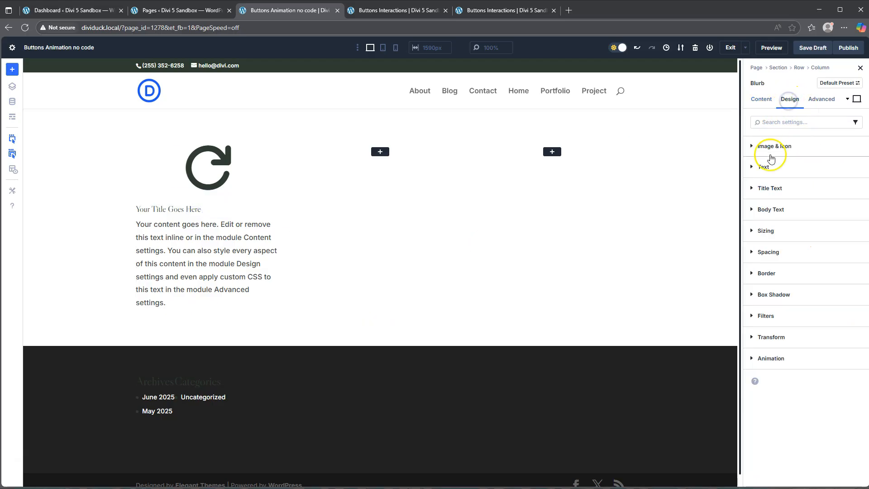
pyautogui.click(763, 166)
pyautogui.click(772, 196)
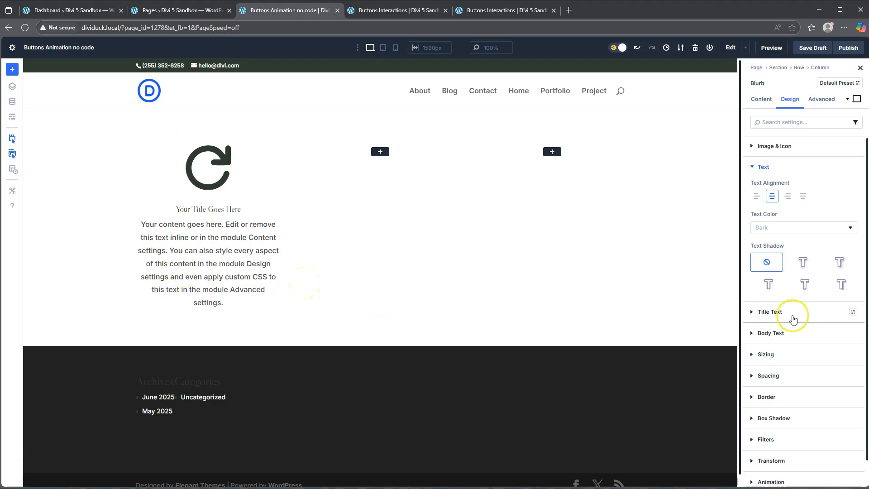
# Set the first blurb's title text size to 27 px and its title font weight to Bold
pyautogui.click(775, 312)
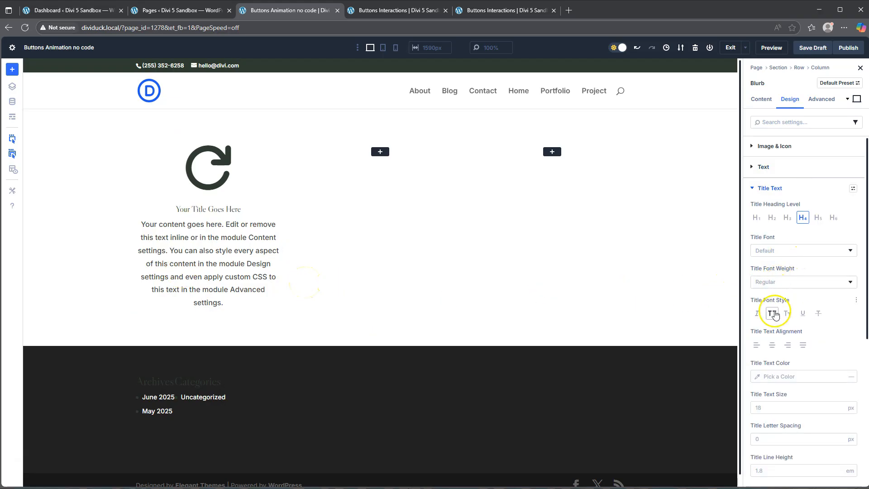
pyautogui.click(784, 409)
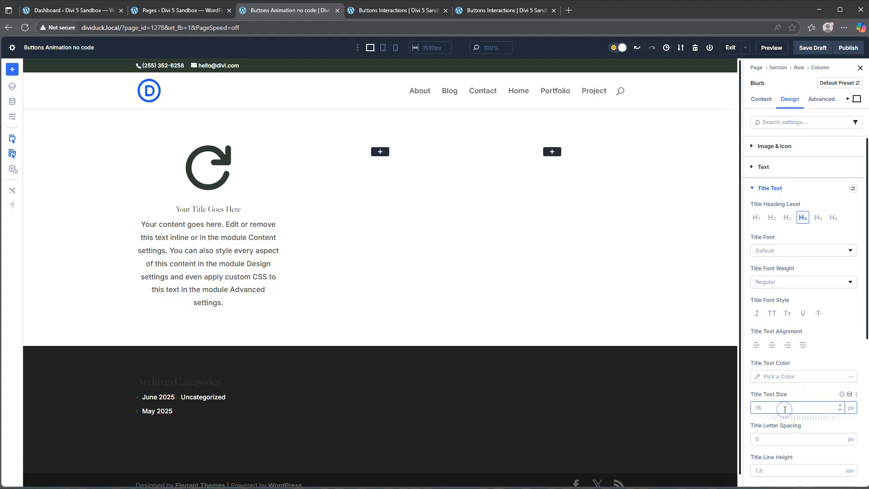
pyautogui.write('27')
pyautogui.click(764, 412)
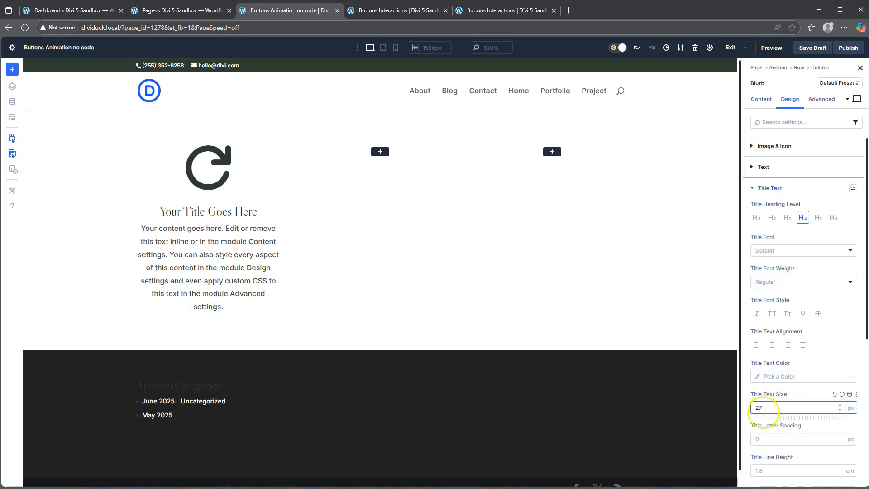
pyautogui.click(776, 282)
pyautogui.click(777, 401)
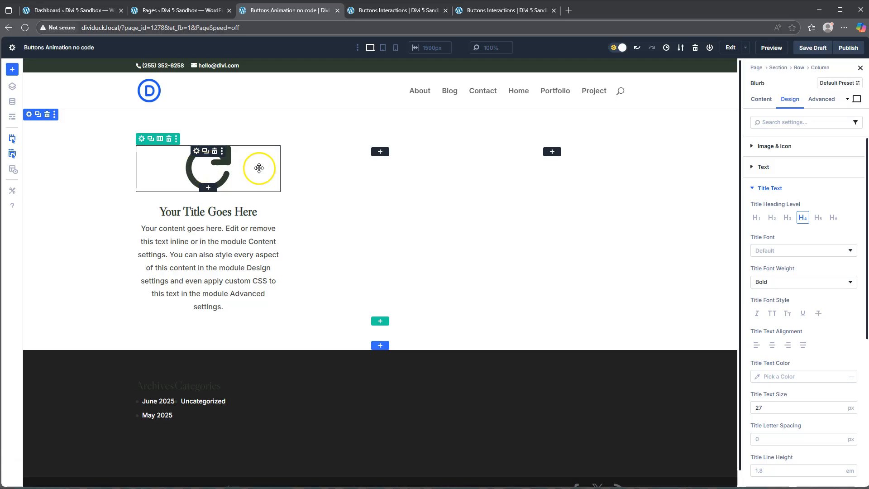
# Duplicate the refresh icon twice, placing one copy in the second column and one in the third
pyautogui.click(205, 152)
pyautogui.moveTo(208, 219); pyautogui.dragTo(389, 154)
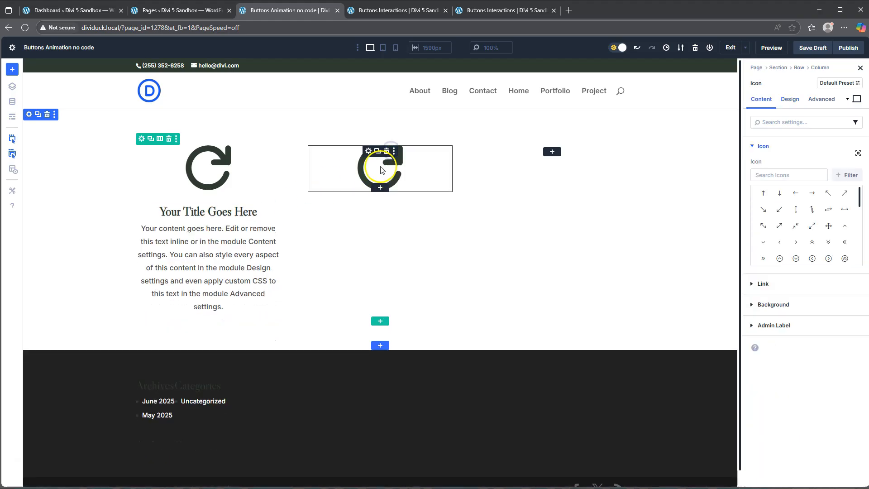
pyautogui.click(377, 151)
pyautogui.moveTo(373, 219); pyautogui.dragTo(548, 156)
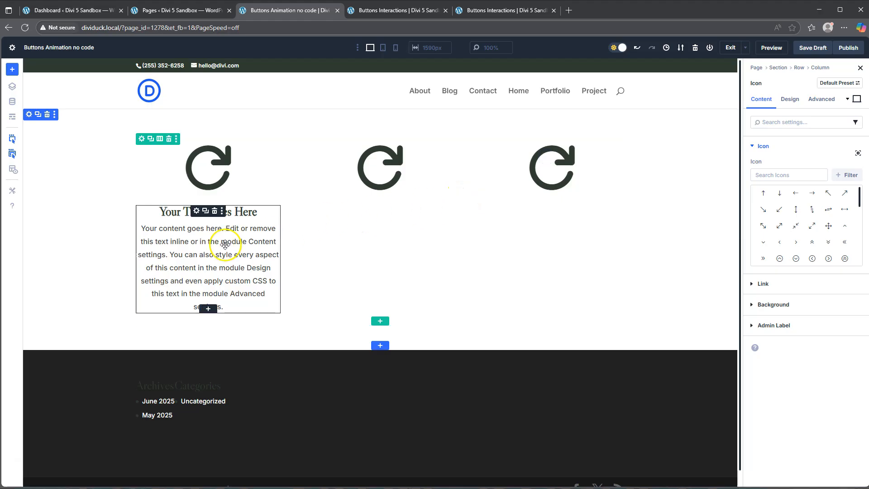
# Duplicate the blurb twice and place the copies below the icons in the third and second columns
pyautogui.click(205, 210)
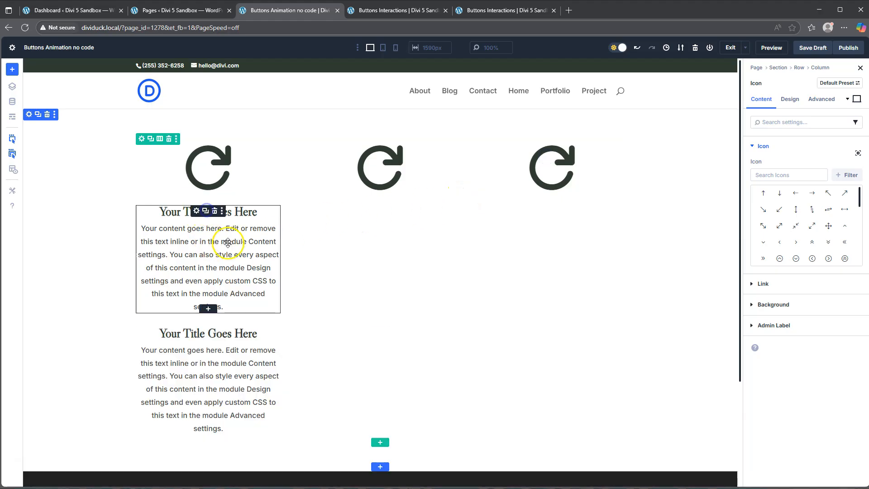
pyautogui.click(206, 212)
pyautogui.moveTo(202, 215); pyautogui.dragTo(555, 185)
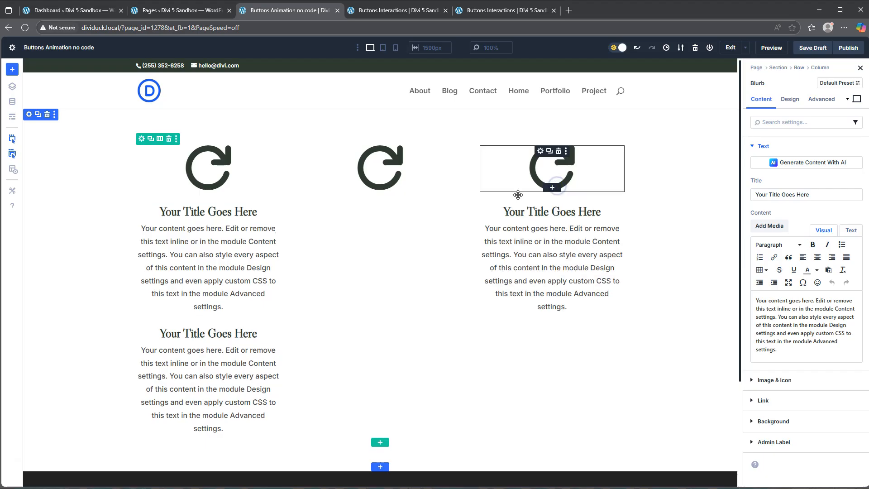
pyautogui.moveTo(211, 245); pyautogui.dragTo(384, 194)
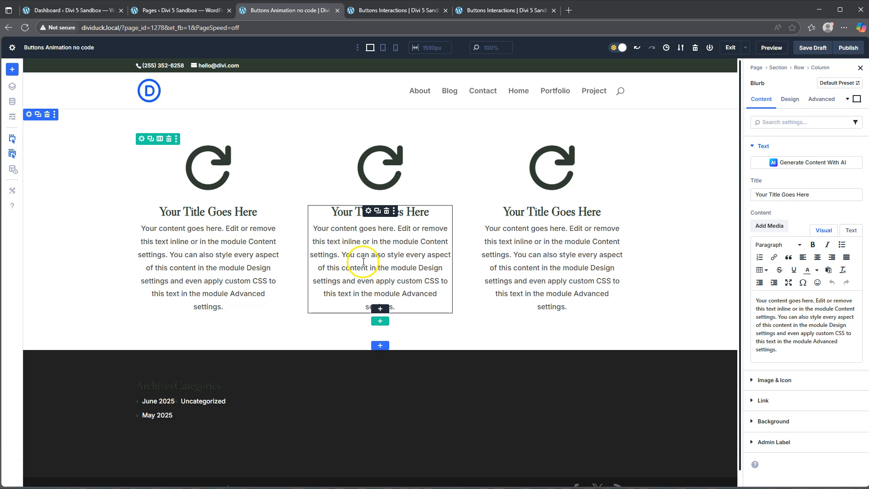
# Check the icons on the demo page, then replace the second column's icon with the outlined trash can found by searching "tra"
pyautogui.click(496, 11)
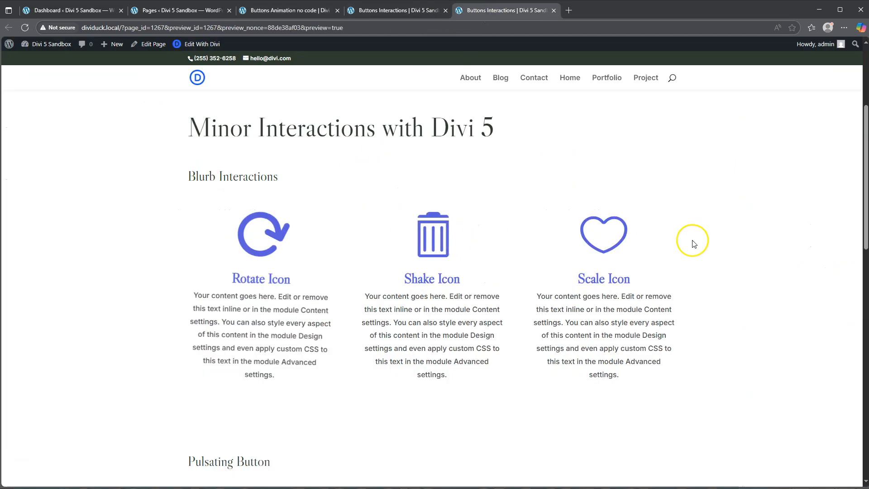
pyautogui.click(273, 10)
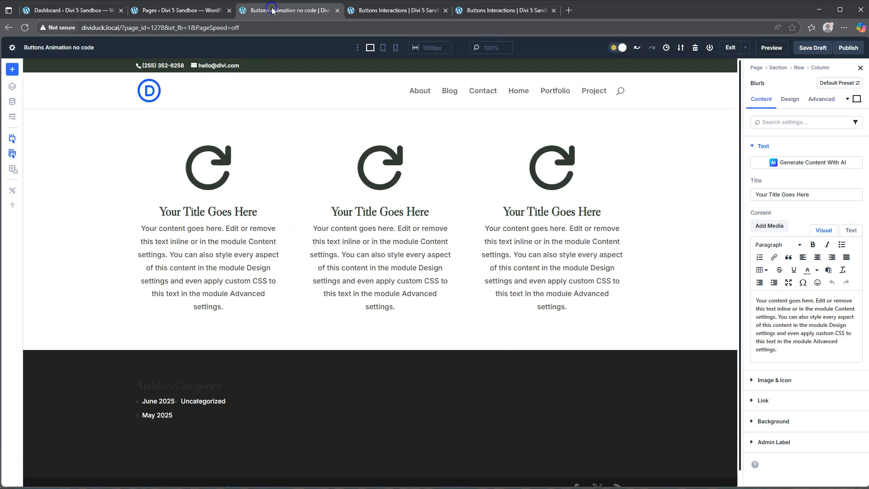
pyautogui.click(369, 156)
pyautogui.click(790, 176)
pyautogui.write('tra')
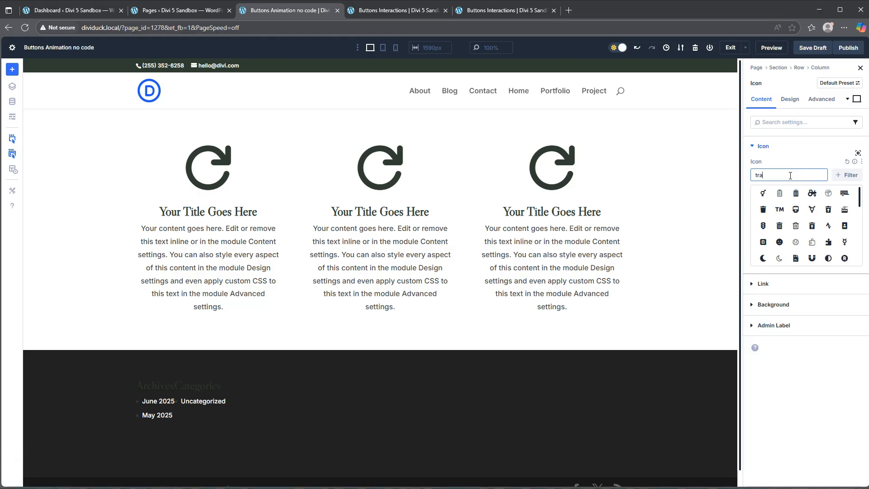
pyautogui.click(780, 193)
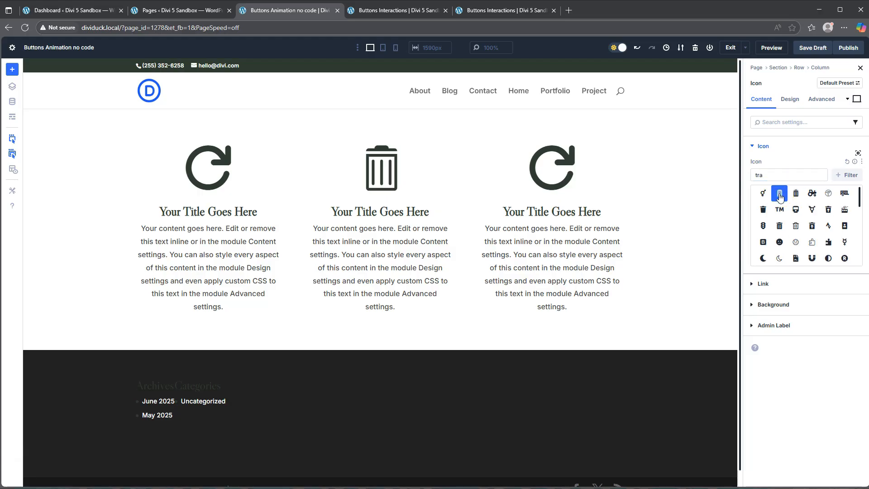
# Replace the third column's icon with the outlined heart found by searching "hear"
pyautogui.click(543, 167)
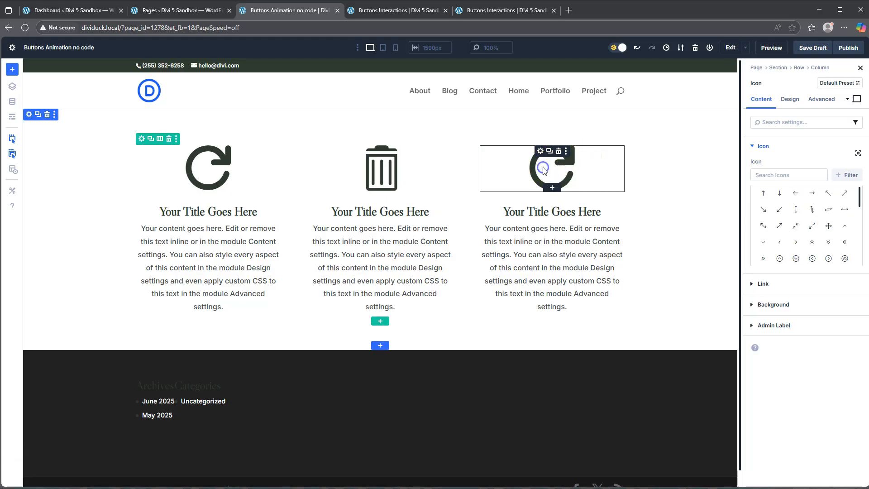
pyautogui.click(767, 179)
pyautogui.write('h')
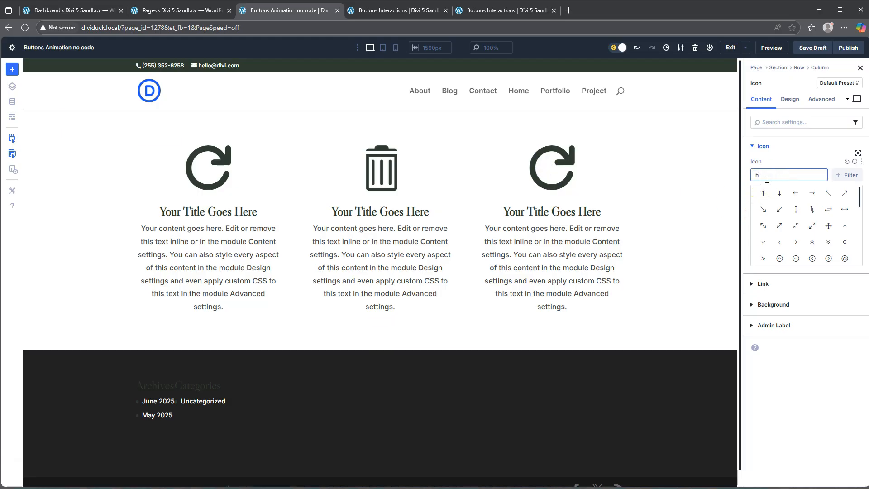
pyautogui.write('ear')
pyautogui.click(762, 193)
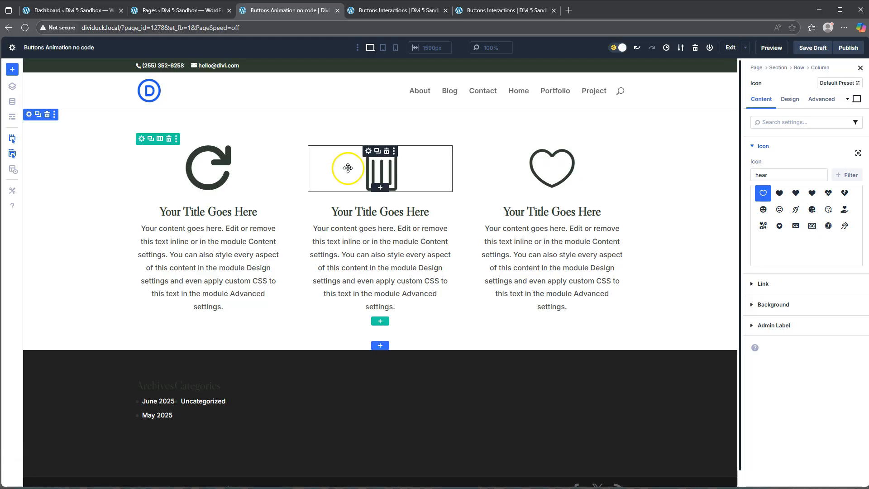
# Rotate the first column's refresh icon 20 degrees around the Z axis with a desktop transform
pyautogui.click(196, 153)
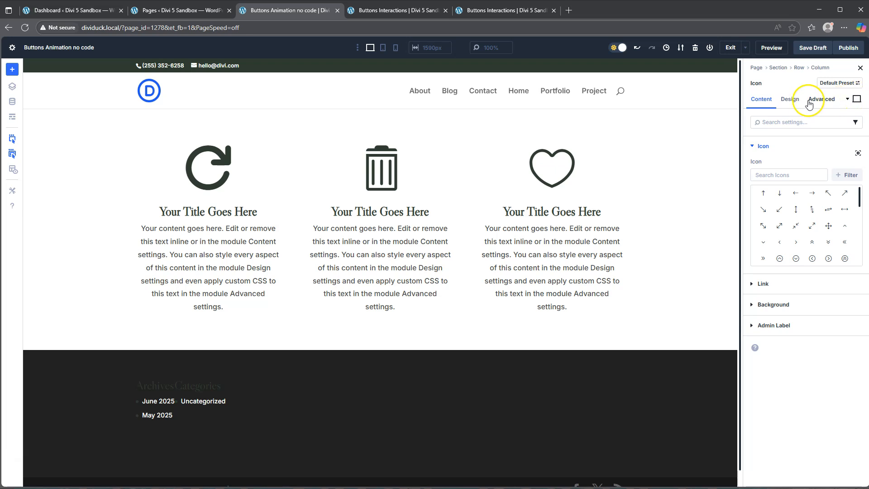
pyautogui.click(788, 102)
pyautogui.click(771, 272)
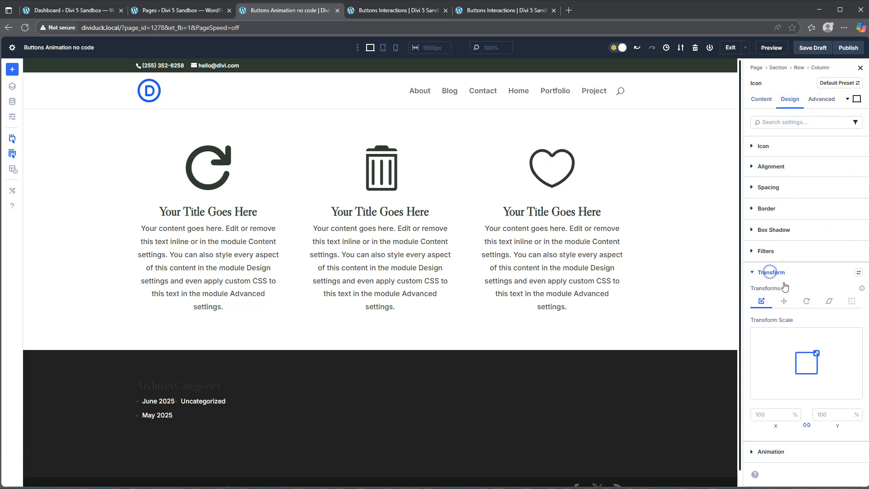
pyautogui.click(808, 301)
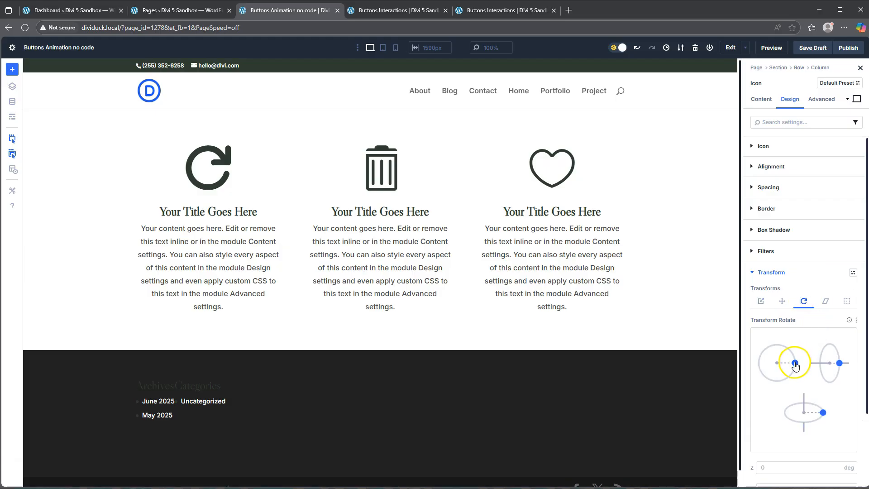
pyautogui.moveTo(795, 368); pyautogui.dragTo(796, 369)
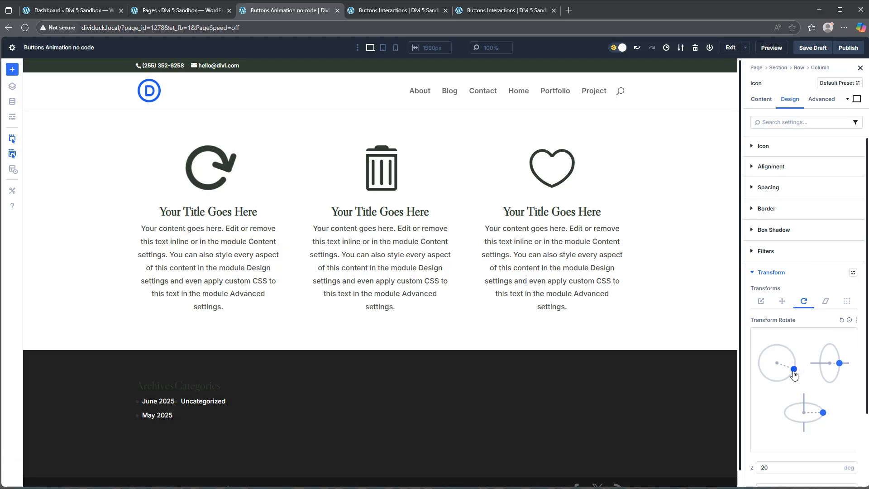
# Set the refresh icon's hover-state Z rotation to 349 degrees and return to the desktop state
pyautogui.click(852, 97)
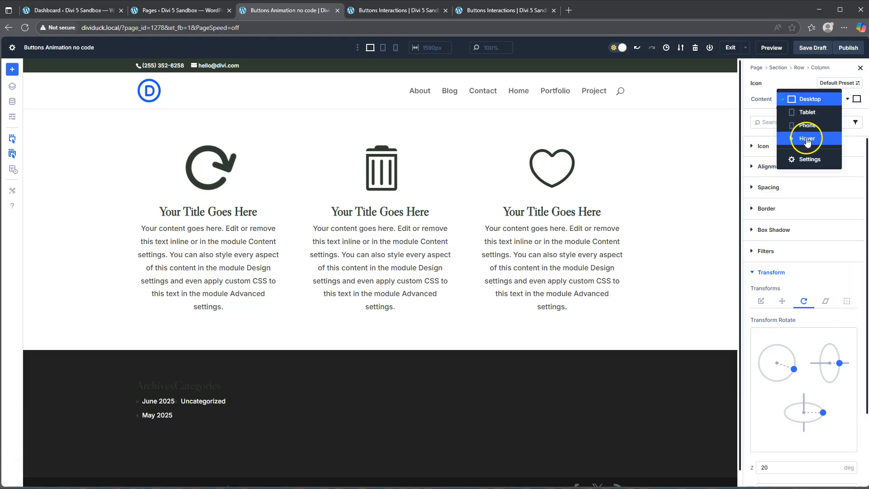
pyautogui.click(807, 139)
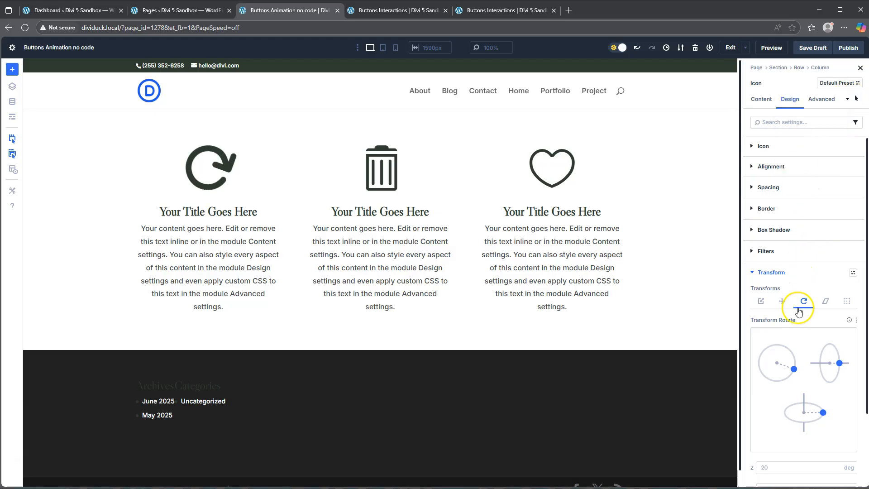
pyautogui.moveTo(795, 372)
pyautogui.mouseDown()
pyautogui.moveTo(772, 381)
pyautogui.moveTo(766, 339)
pyautogui.moveTo(789, 349)
pyautogui.moveTo(797, 364)
pyautogui.mouseUp()
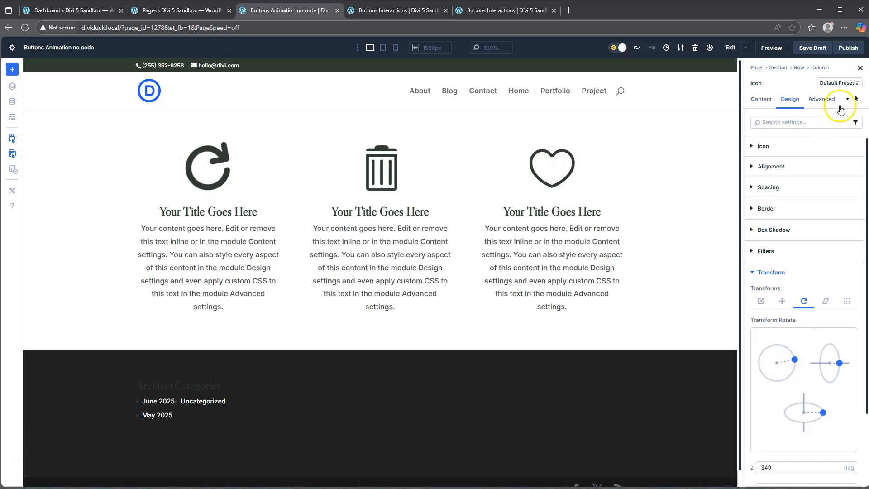
pyautogui.click(856, 99)
pyautogui.click(807, 72)
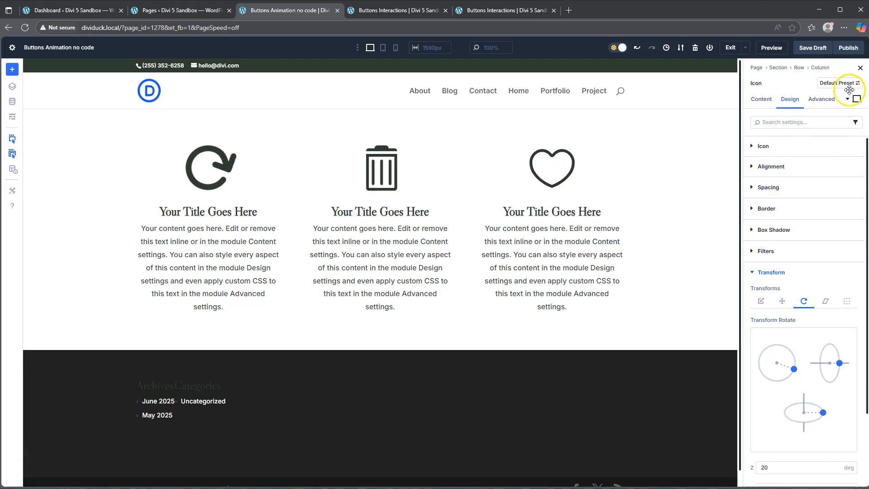
# Save the page as a draft and preview it to test the refresh icon's hover rotation
pyautogui.click(810, 51)
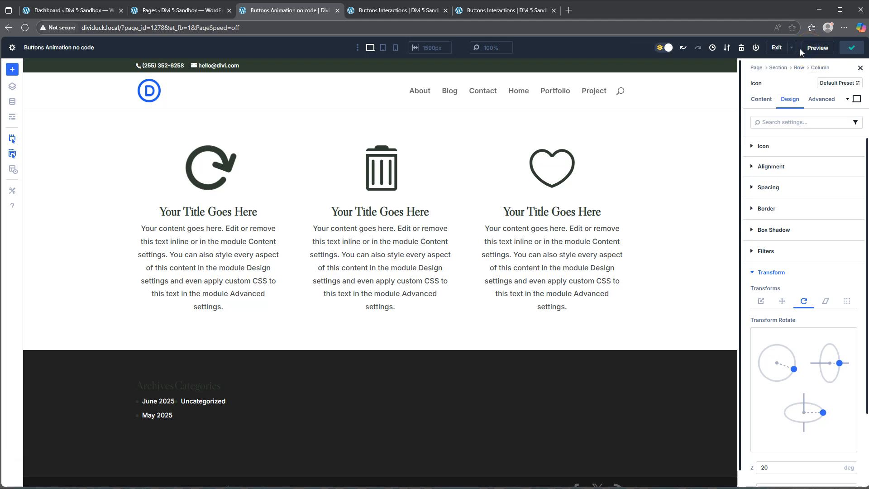
pyautogui.click(771, 48)
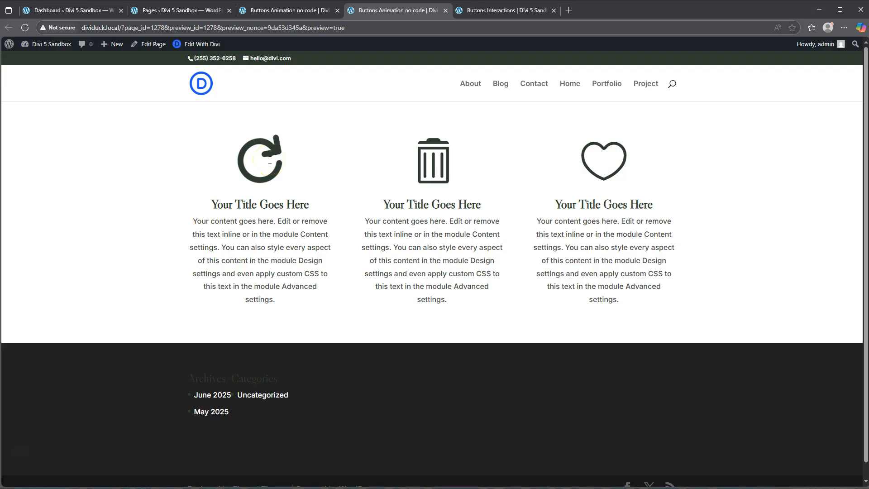
pyautogui.click(297, 11)
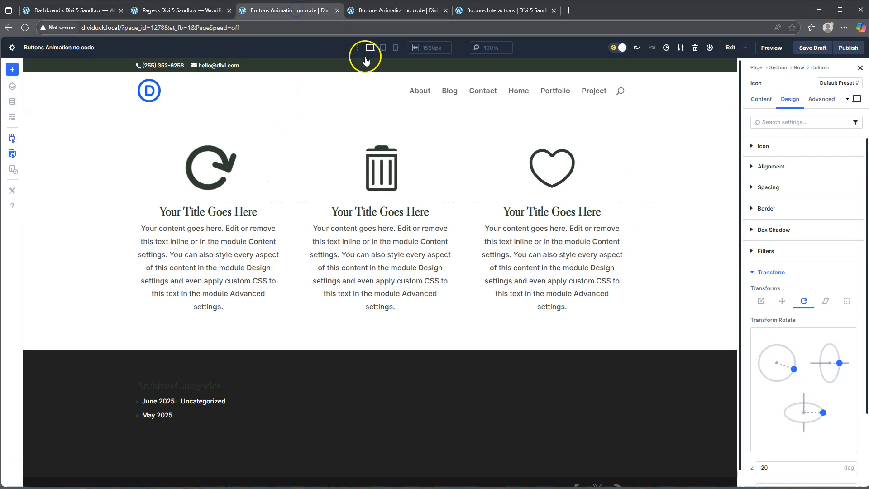
pyautogui.click(397, 10)
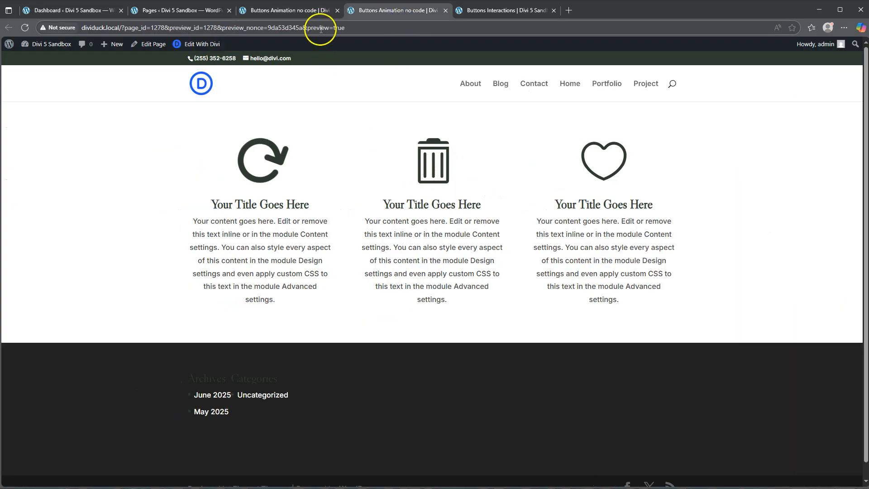
# In the page builder, give the second column's trash can icon a hover-state horizontal Transform Translate of 10.05 px
pyautogui.click(281, 10)
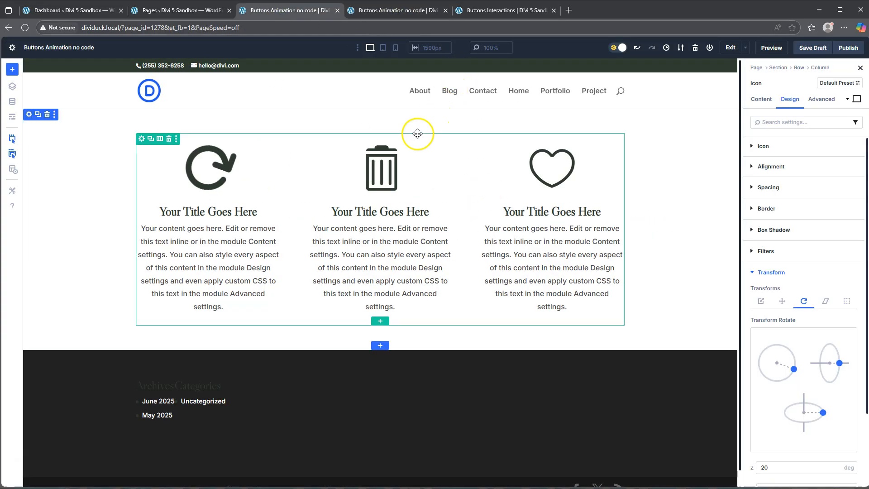
pyautogui.click(382, 167)
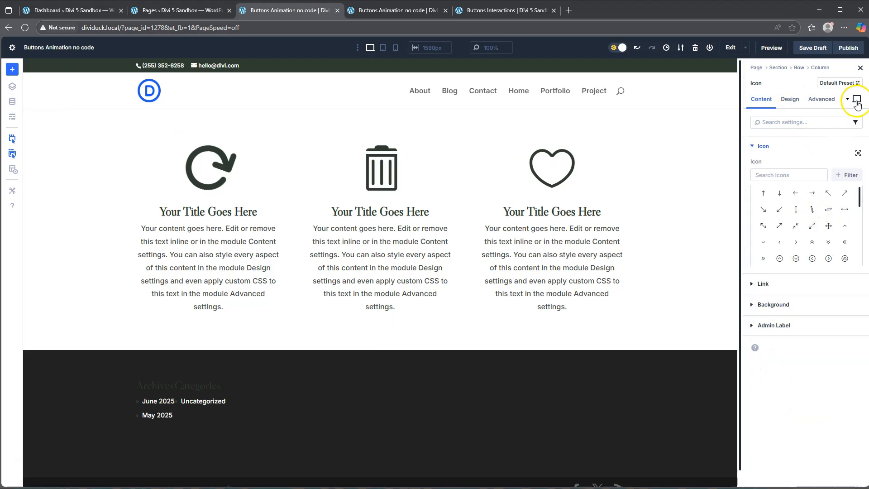
pyautogui.click(790, 99)
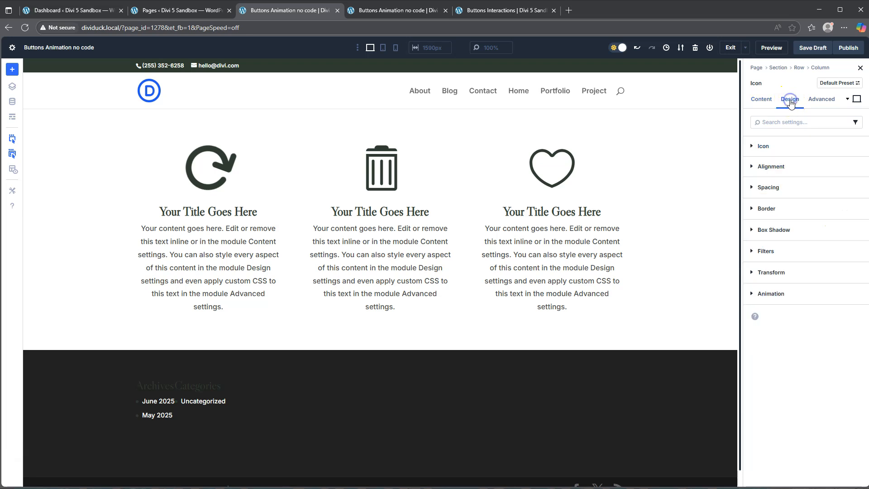
pyautogui.click(773, 273)
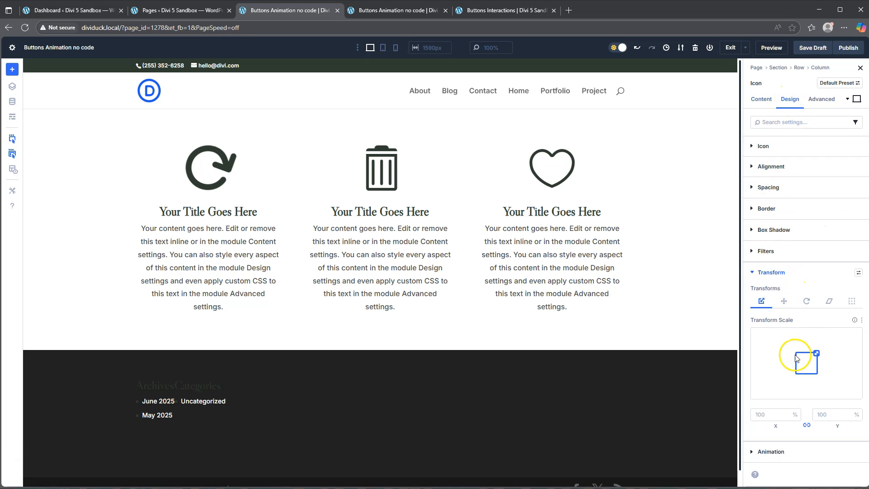
pyautogui.click(855, 99)
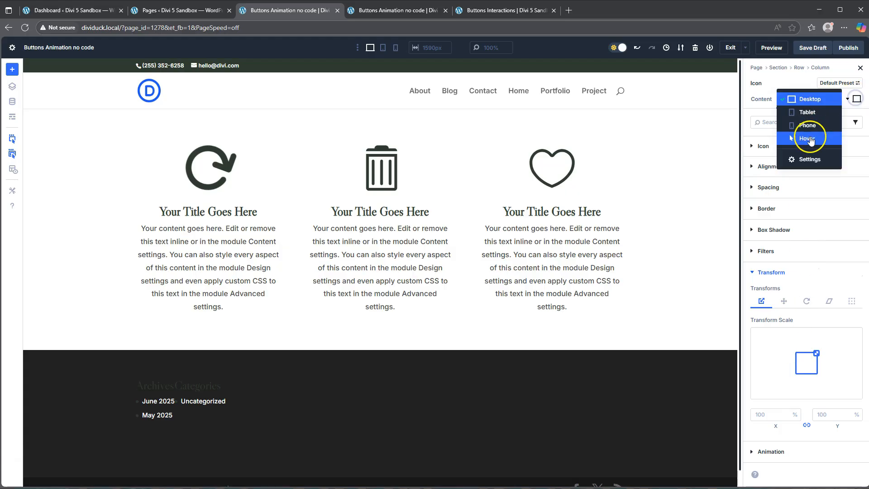
pyautogui.click(810, 139)
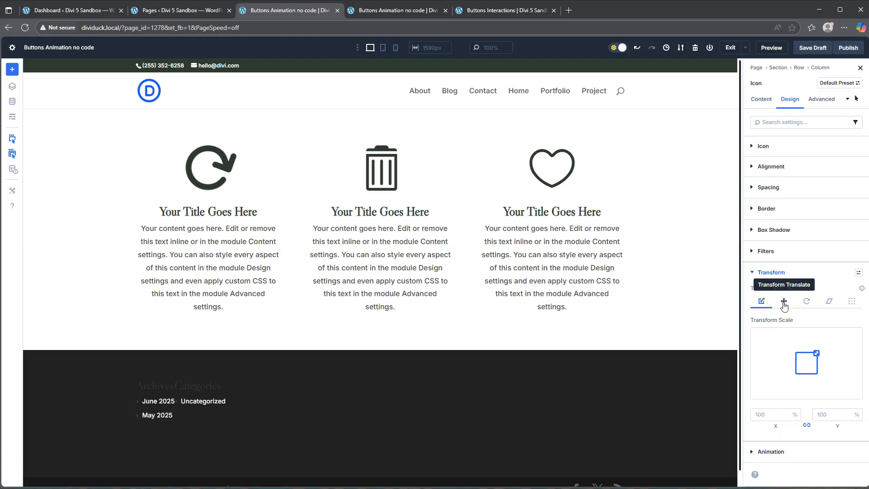
pyautogui.moveTo(806, 363); pyautogui.dragTo(809, 363)
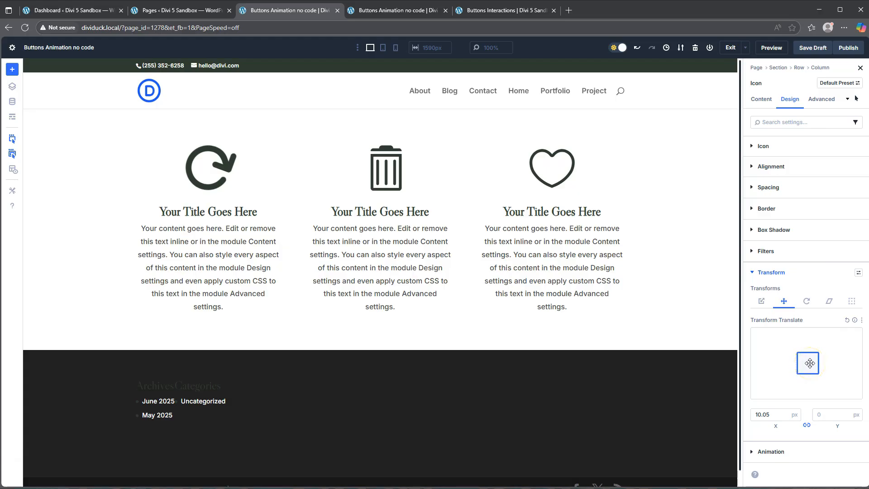
# Save the draft and reload the preview page to test the trash can icon's hover movement
pyautogui.click(810, 48)
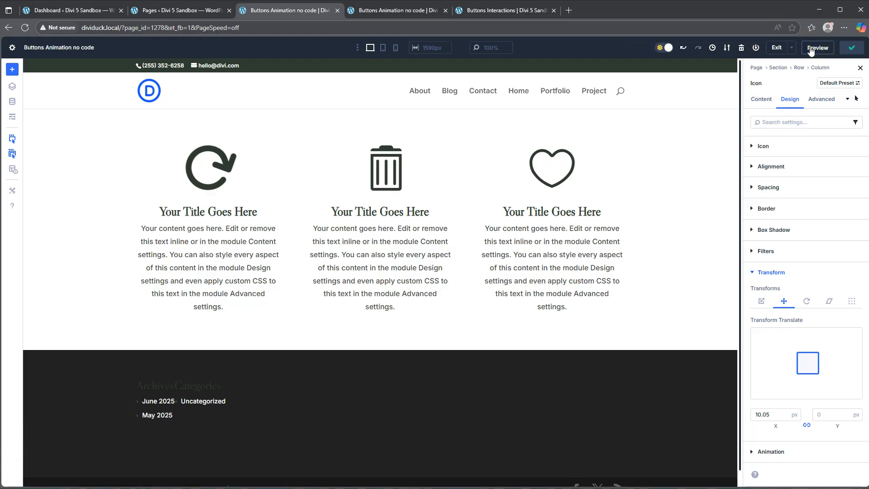
pyautogui.click(381, 12)
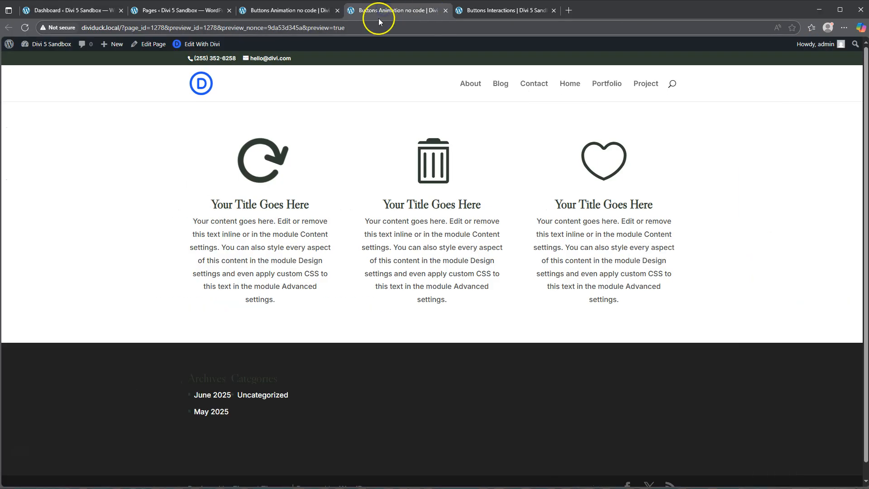
pyautogui.click(25, 27)
# Back in the page builder, set the third column's heart icon to scale to 130% on both axes in the hover state
pyautogui.click(289, 11)
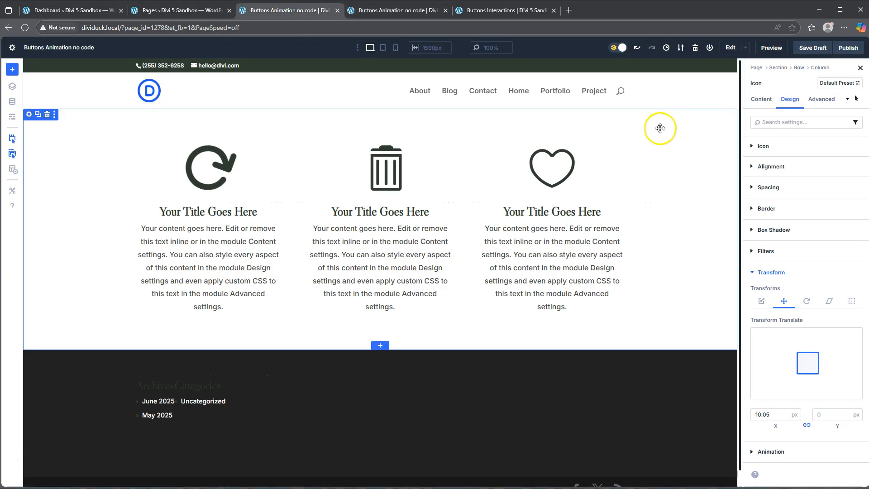
pyautogui.click(579, 171)
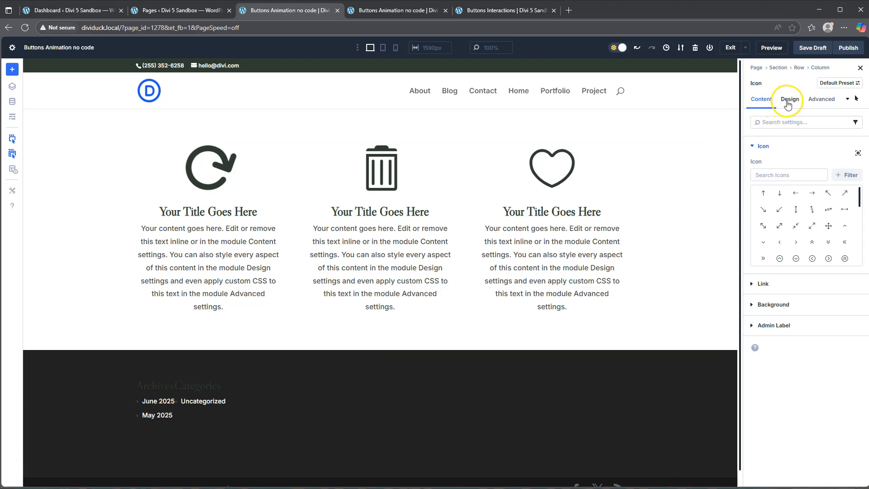
pyautogui.click(848, 99)
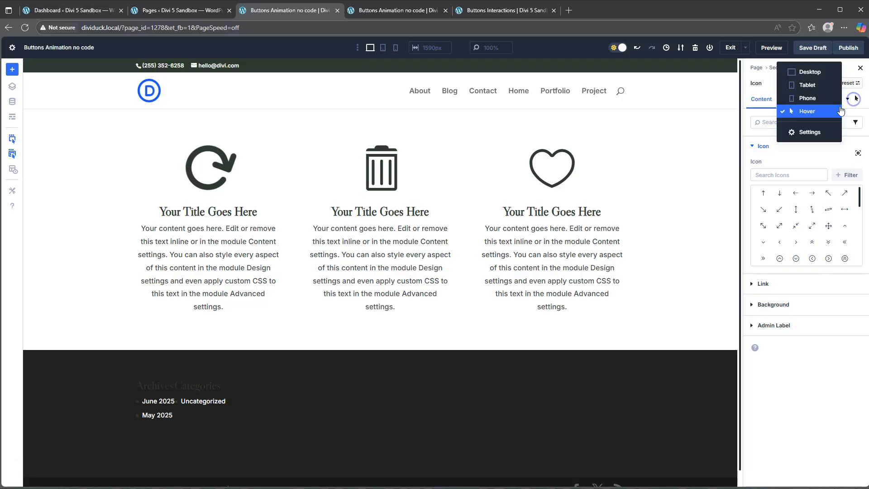
pyautogui.click(804, 73)
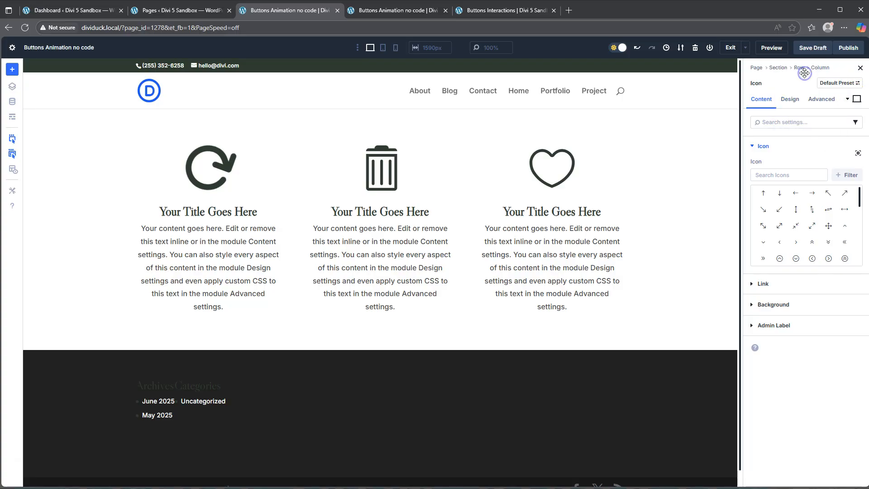
pyautogui.click(790, 102)
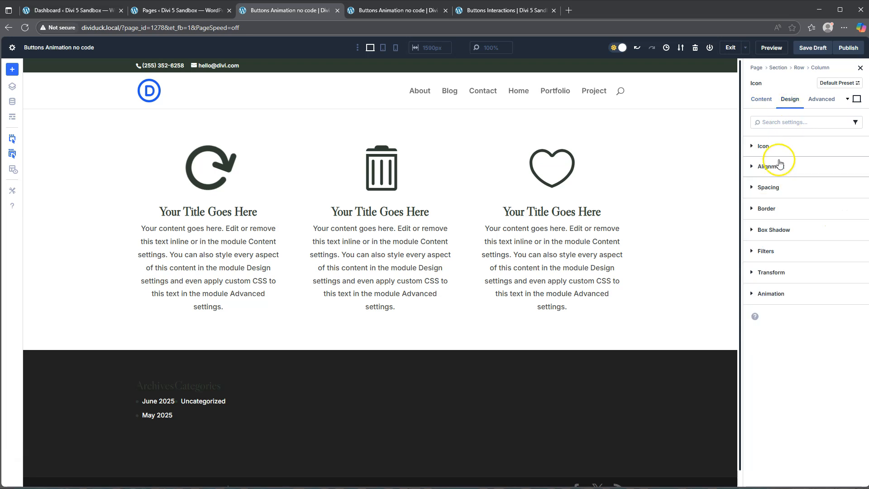
pyautogui.click(780, 273)
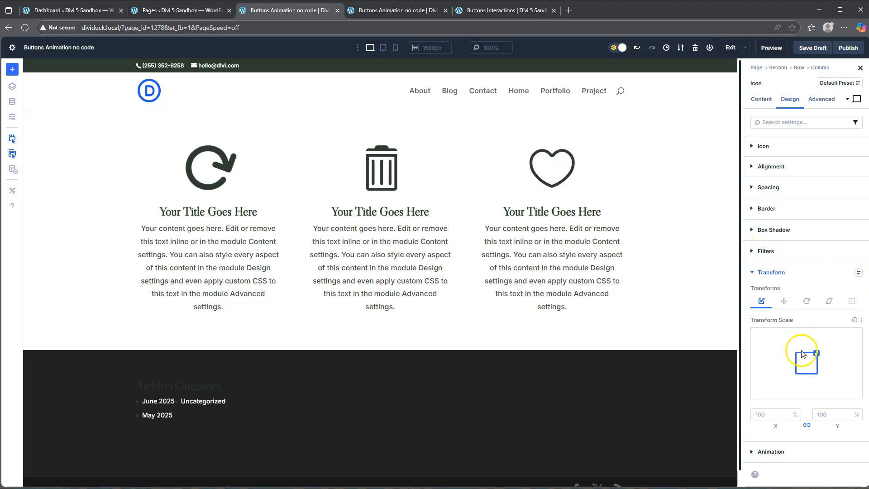
pyautogui.click(857, 98)
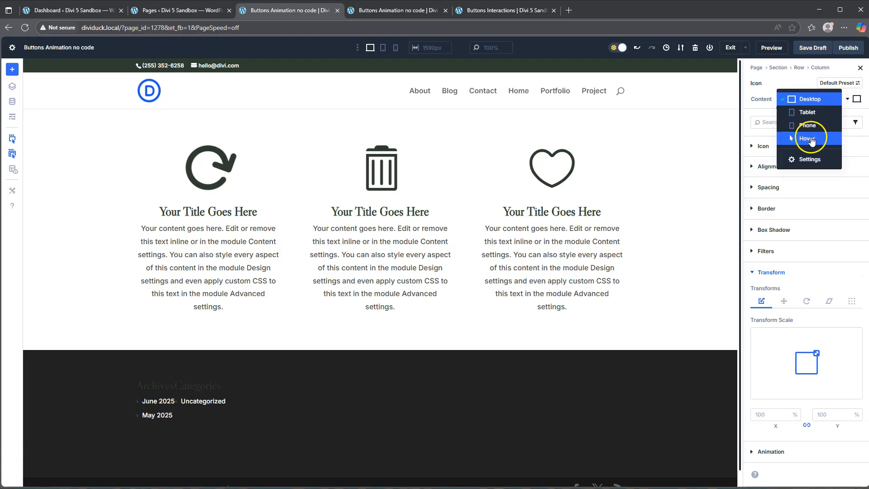
pyautogui.click(810, 140)
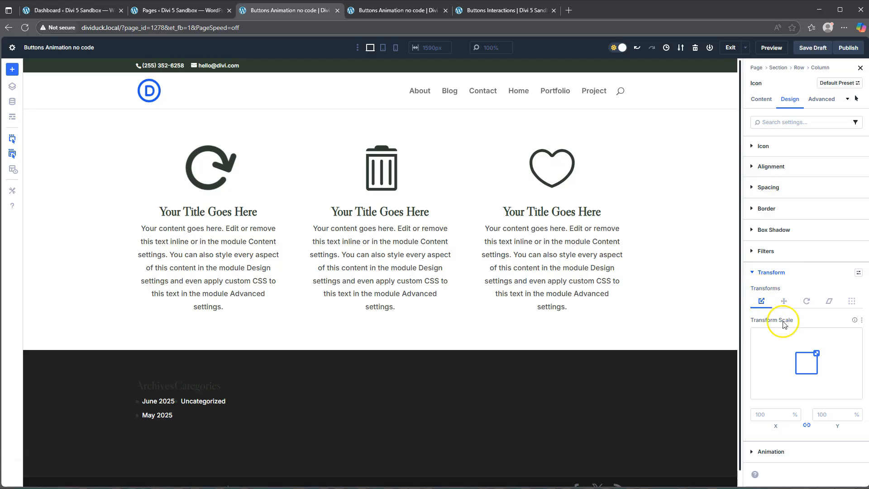
pyautogui.moveTo(817, 352); pyautogui.dragTo(820, 349)
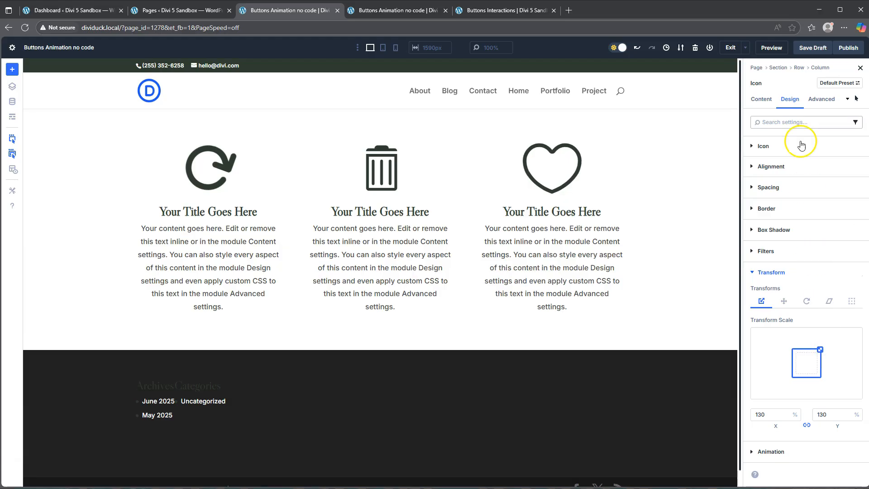
# Save the draft and reload the preview page to test the heart icon's hover scaling
pyautogui.click(810, 53)
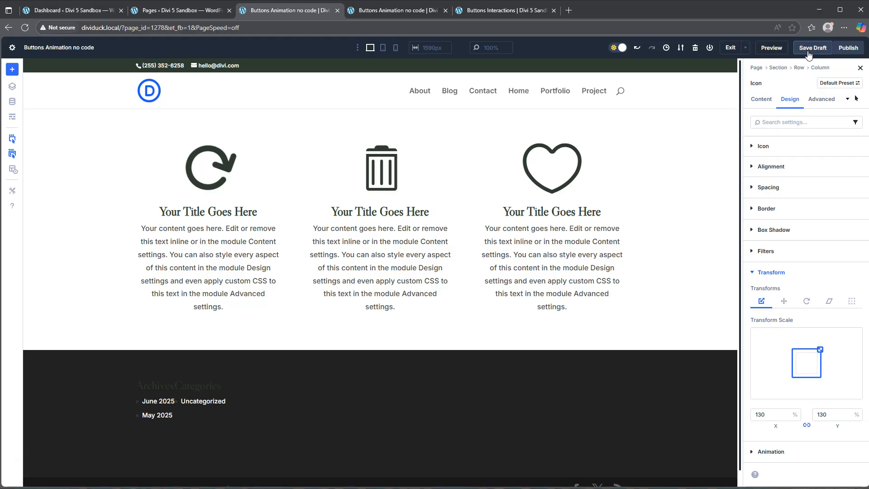
pyautogui.click(392, 12)
pyautogui.click(24, 27)
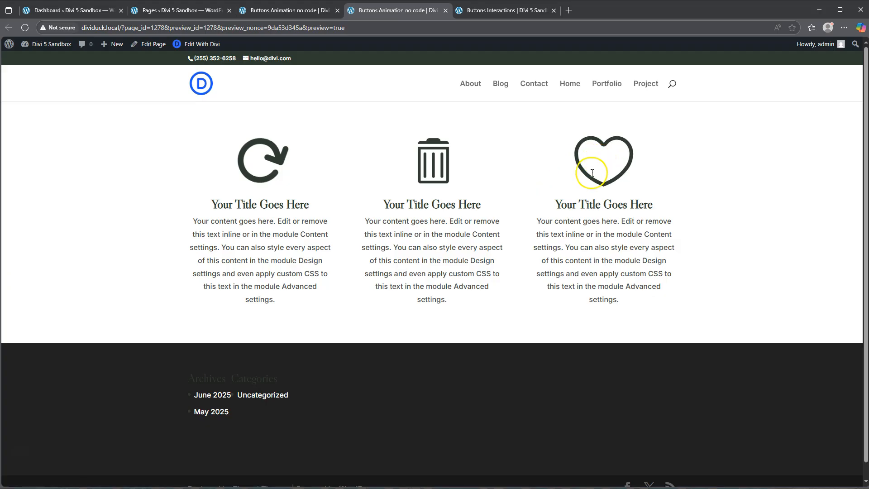
# Add a regular section with a two-column row below the icons, checking the Buttons Interactions demo page for the button examples
pyautogui.click(291, 13)
pyautogui.click(380, 345)
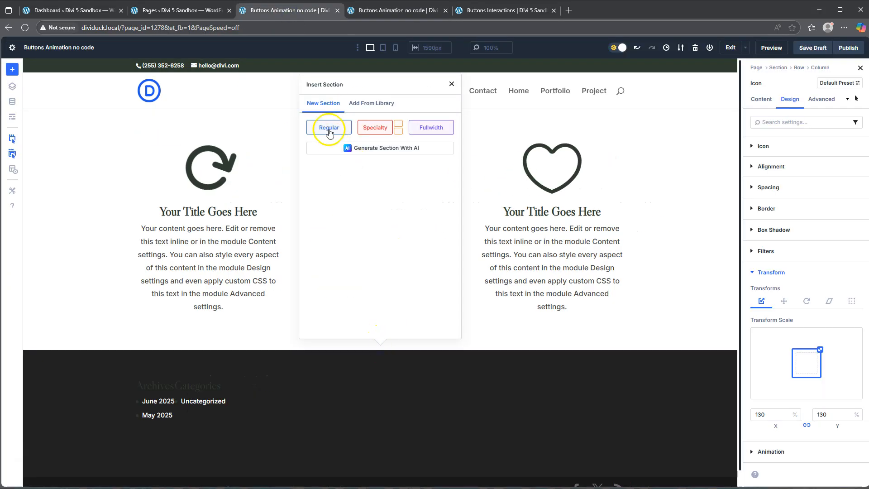
pyautogui.click(327, 128)
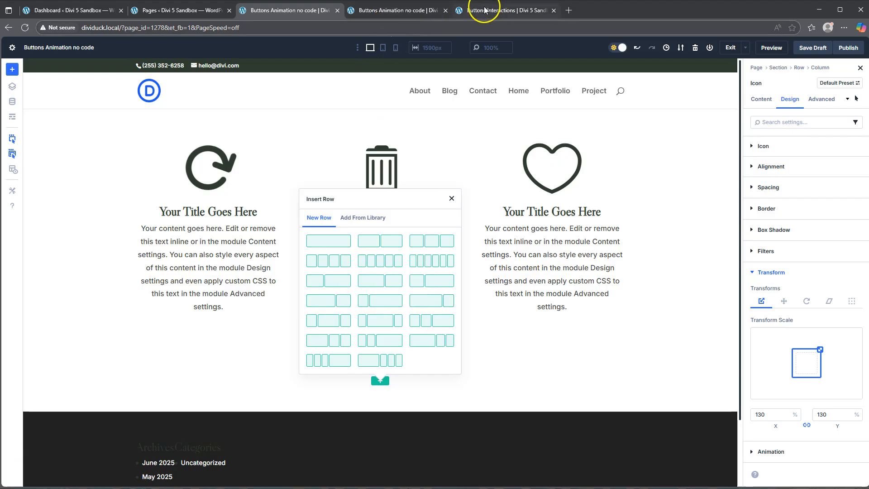
pyautogui.click(507, 13)
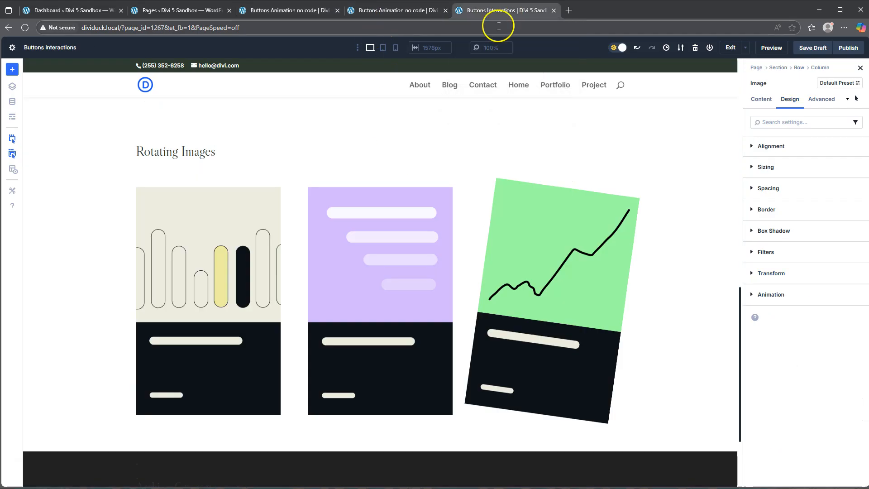
pyautogui.scroll(10, 471, 236)
pyautogui.scroll(5, 475, 238)
pyautogui.scroll(-5, 474, 237)
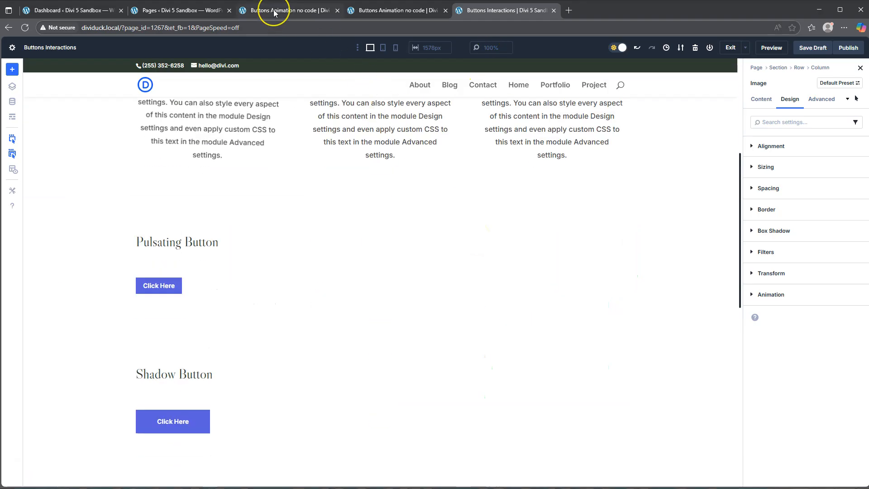
pyautogui.moveTo(274, 12)
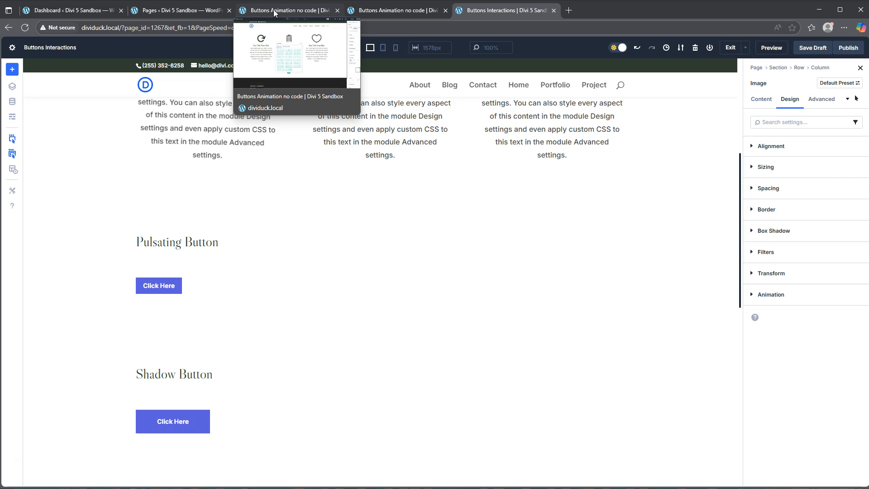
pyautogui.click(274, 10)
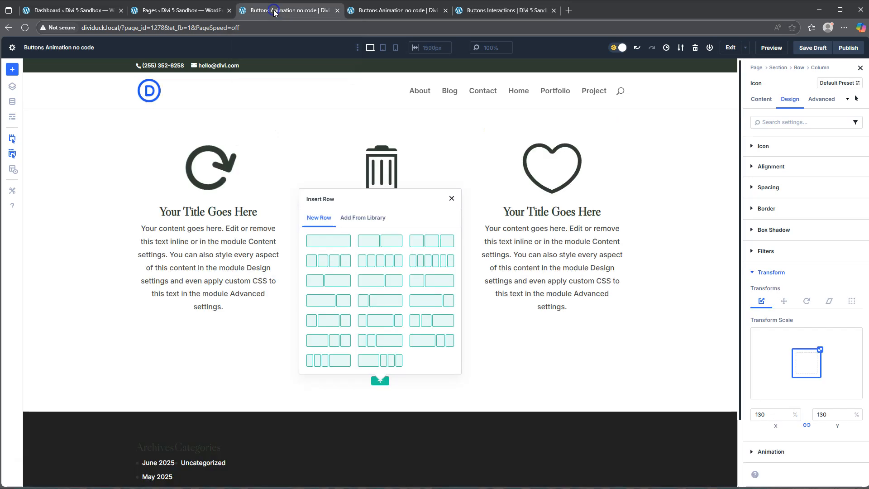
pyautogui.click(395, 248)
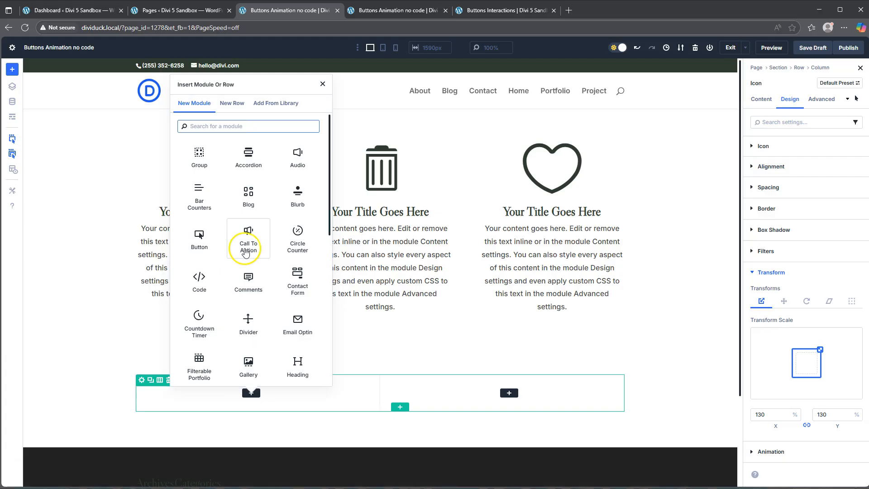
# Add a Heading module reading "Pulse Effect" to the new row's first column and place a duplicate in the second column
pyautogui.scroll(-3, 244, 278)
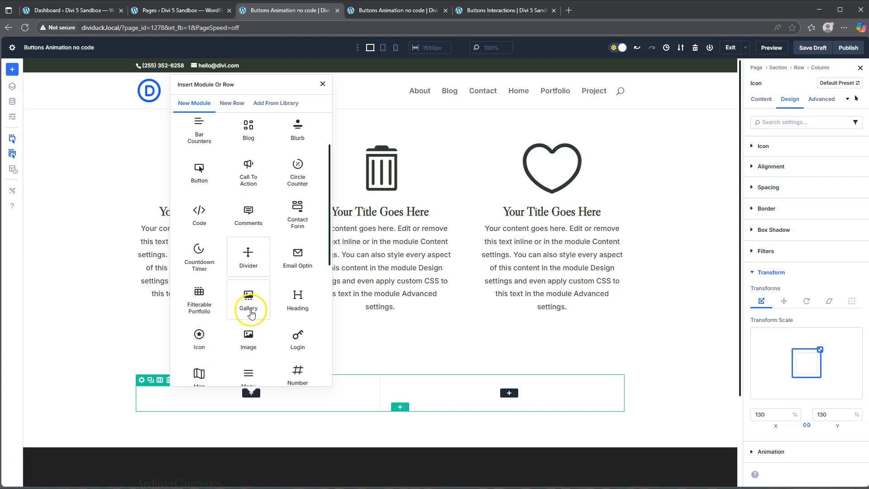
pyautogui.click(298, 232)
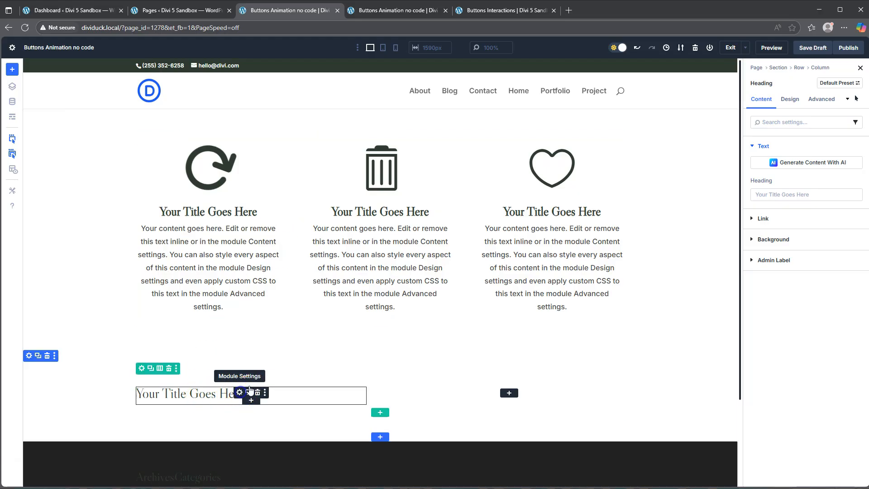
pyautogui.click(800, 193)
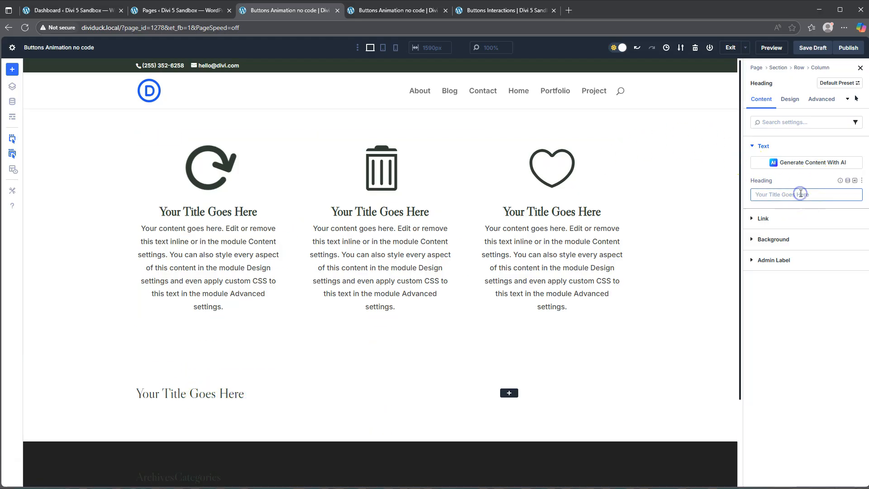
pyautogui.write('Pulse Effect')
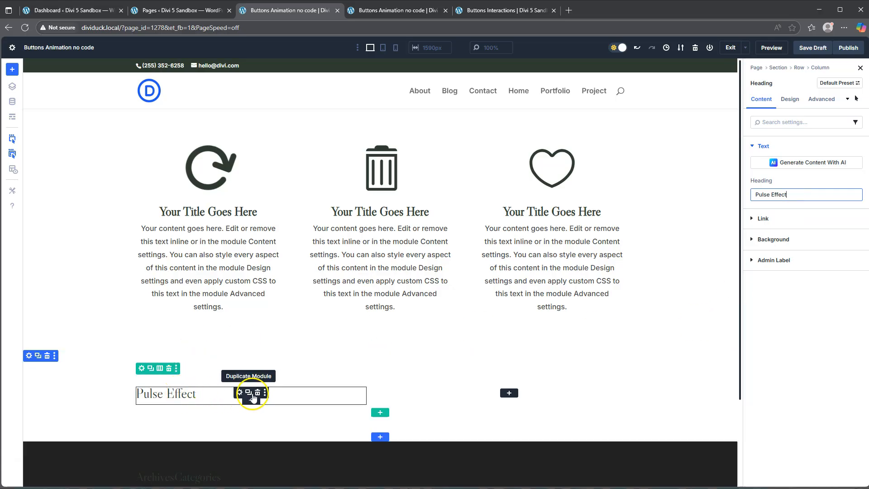
pyautogui.click(249, 393)
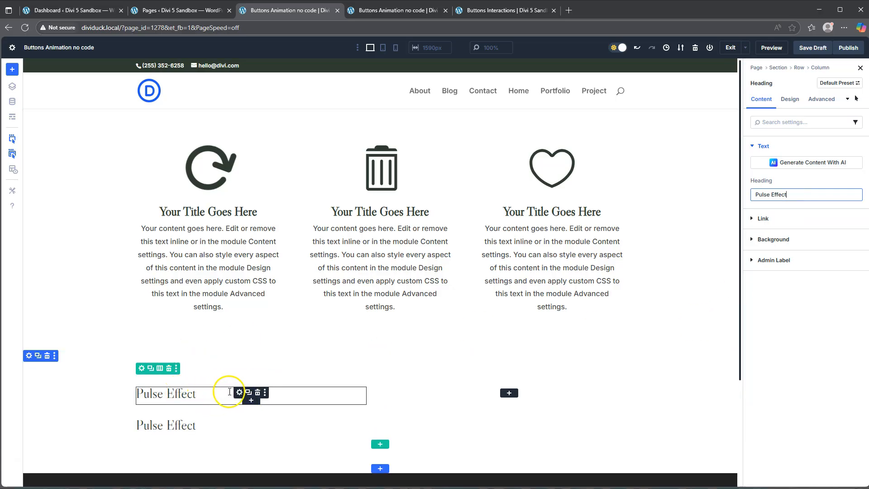
pyautogui.moveTo(252, 393); pyautogui.dragTo(489, 393)
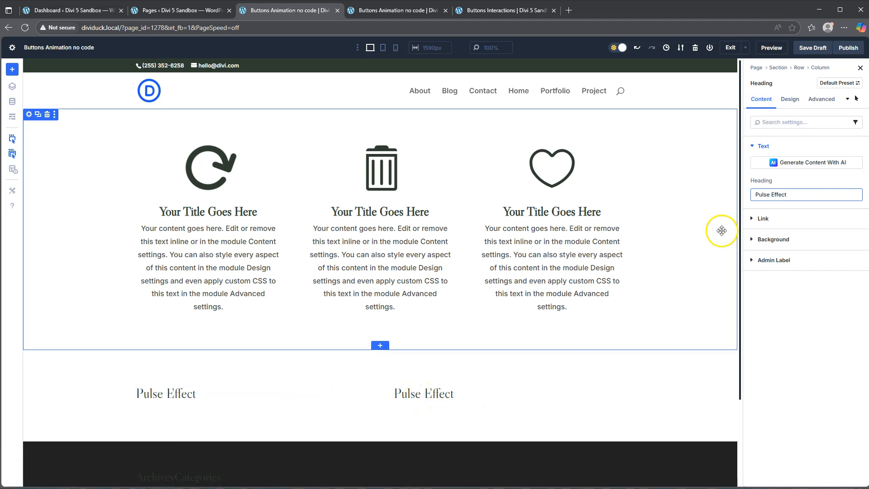
# Switch the heading settings from the hover state to Desktop and set the first column's heading to "Pulse Effect"
pyautogui.click(855, 99)
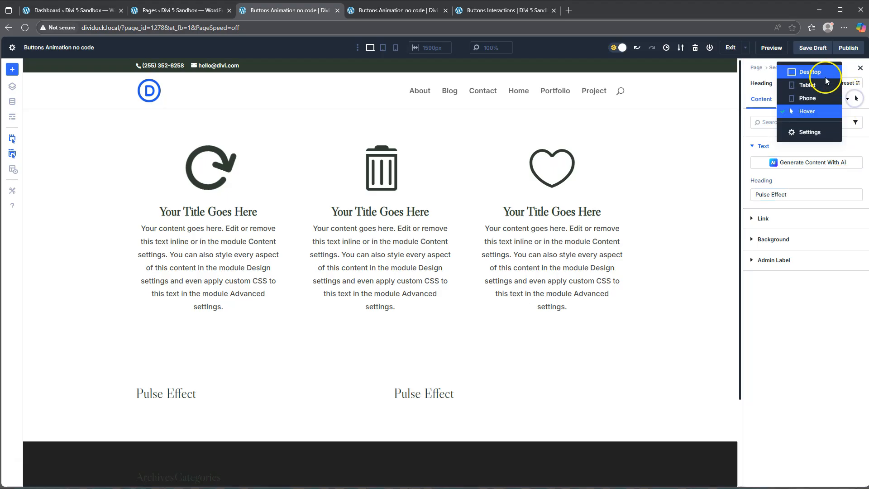
pyautogui.click(810, 72)
pyautogui.click(201, 394)
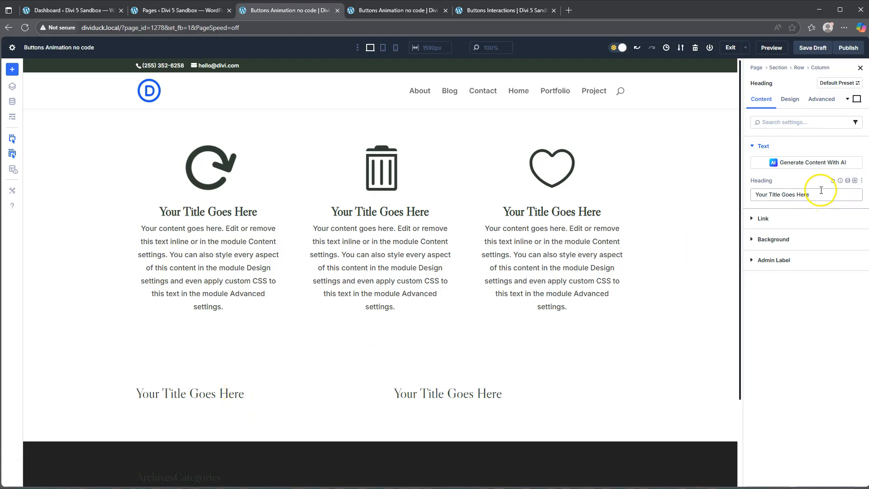
pyautogui.moveTo(814, 195); pyautogui.dragTo(679, 195)
pyautogui.write('Pulse Effect')
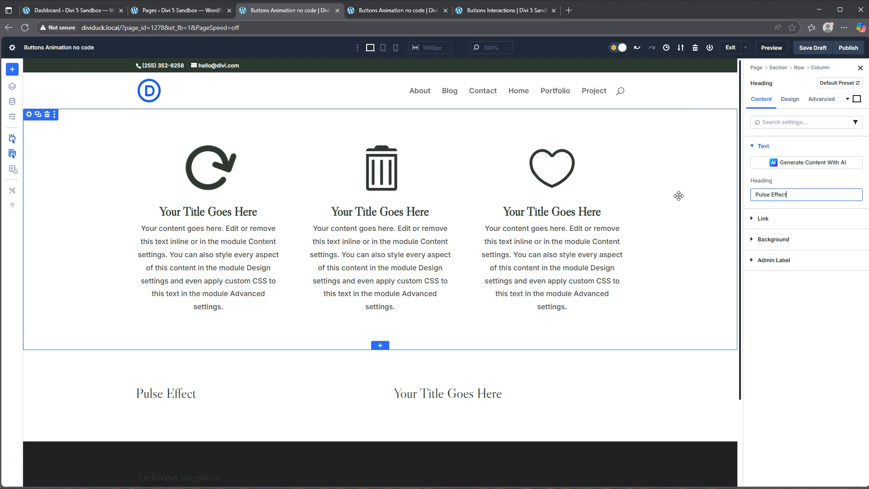
# Set the second column's heading text to "Shadow Effect"
pyautogui.click(779, 316)
pyautogui.click(498, 392)
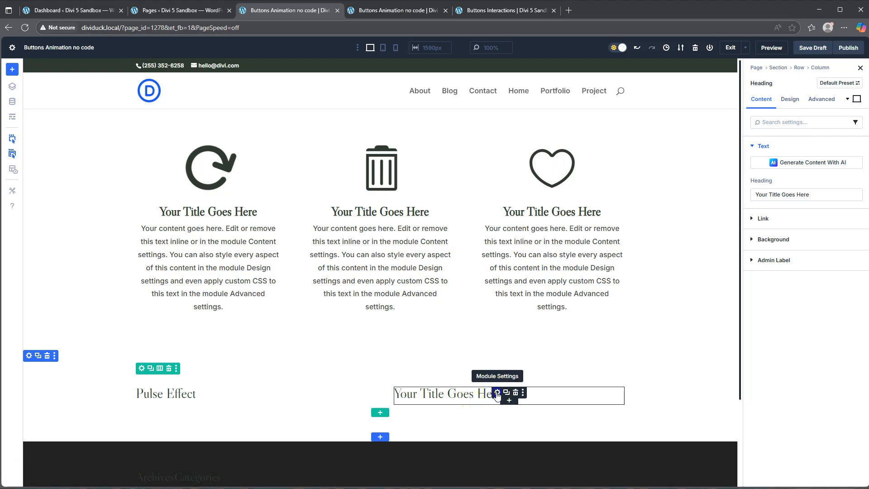
pyautogui.tripleClick(802, 196)
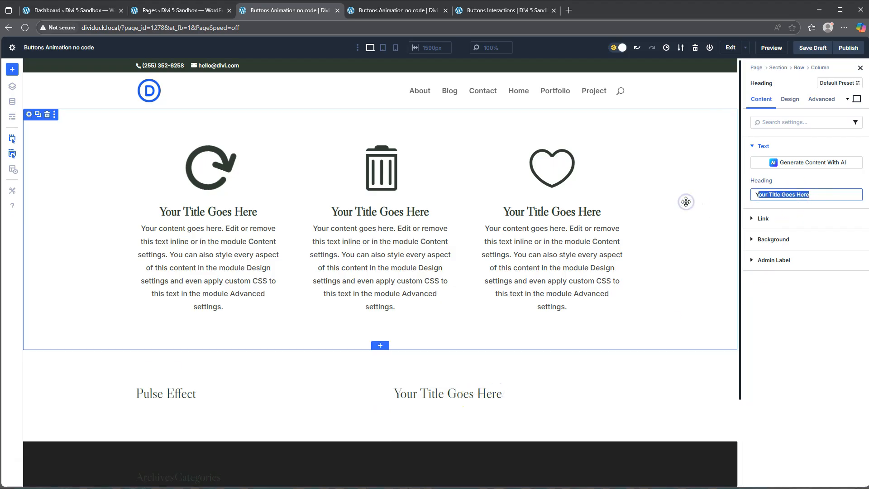
pyautogui.write('Y')
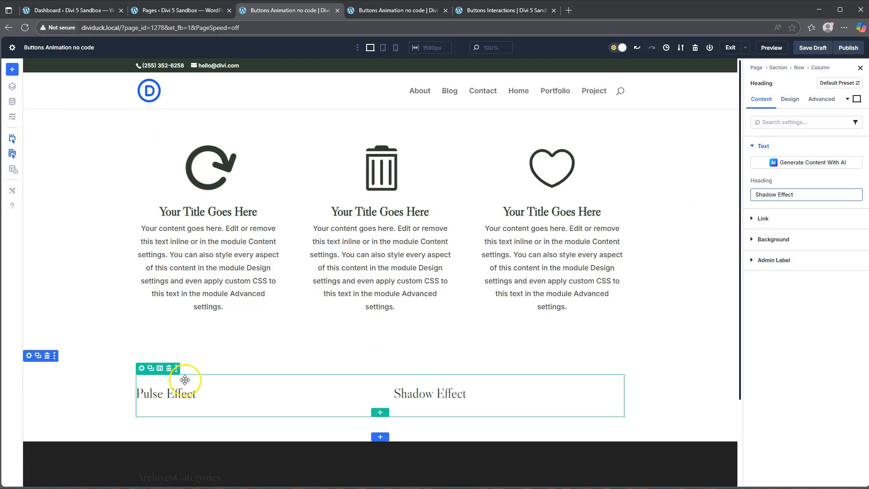
# Add a Button module below the Pulse Effect heading and enable custom styles for it
pyautogui.click(251, 404)
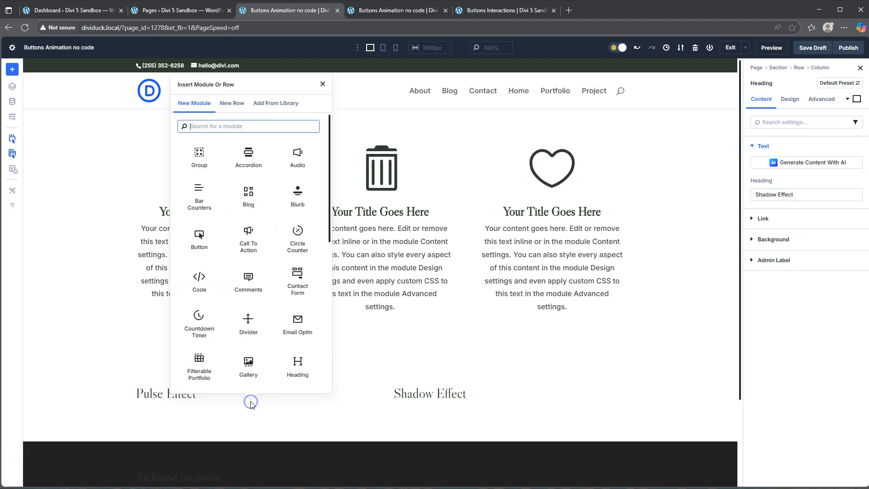
pyautogui.click(195, 243)
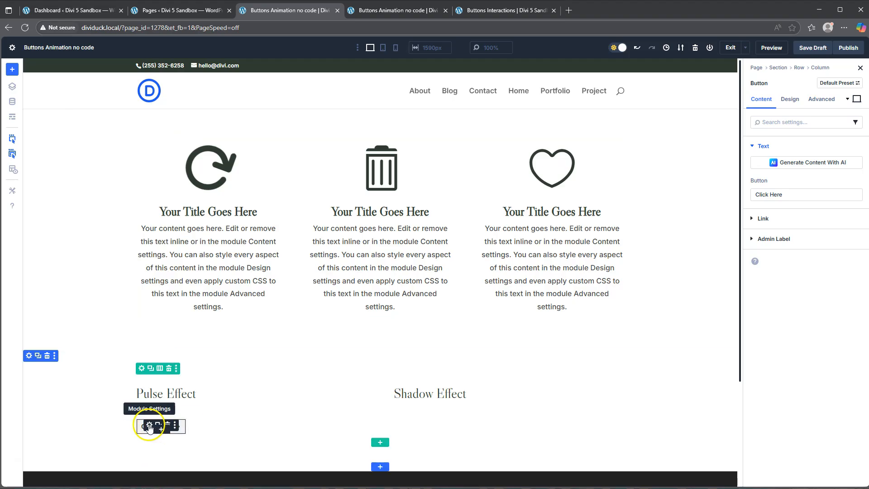
pyautogui.click(790, 99)
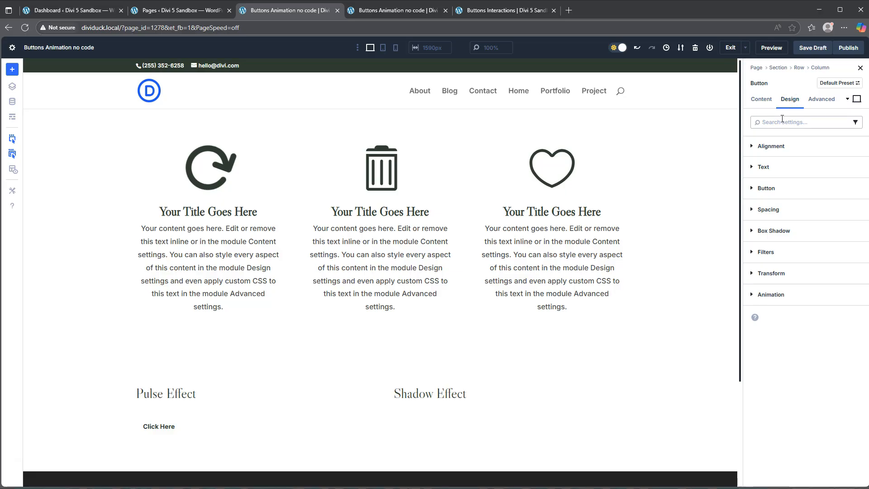
pyautogui.click(772, 189)
pyautogui.click(759, 215)
# Give the button a muted blue background color, 5166B8
pyautogui.click(784, 237)
pyautogui.click(797, 322)
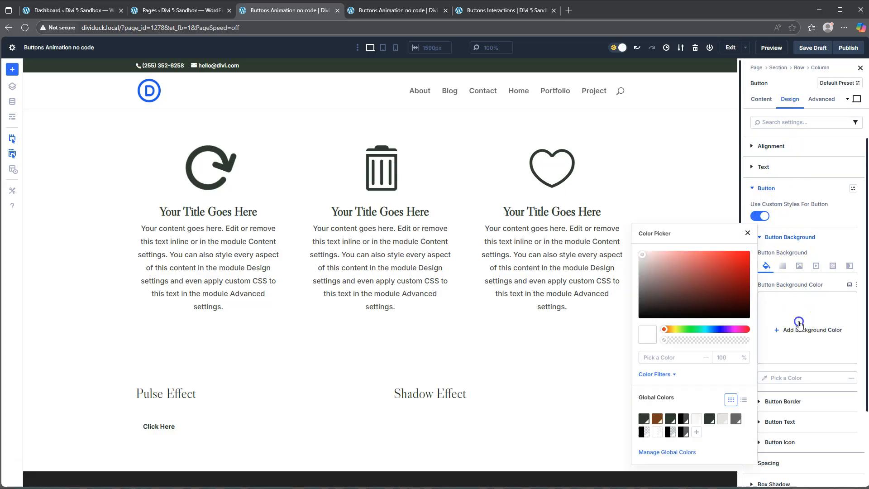
pyautogui.click(716, 329)
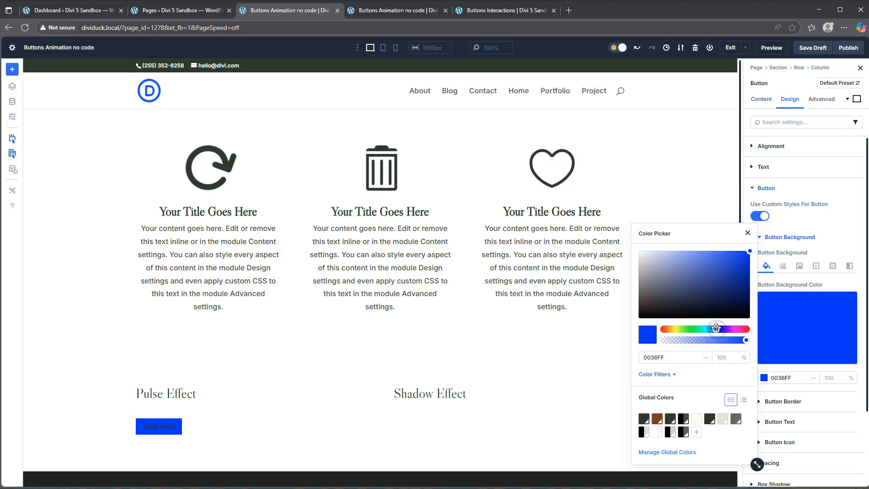
pyautogui.click(716, 265)
pyautogui.moveTo(716, 265); pyautogui.dragTo(716, 267)
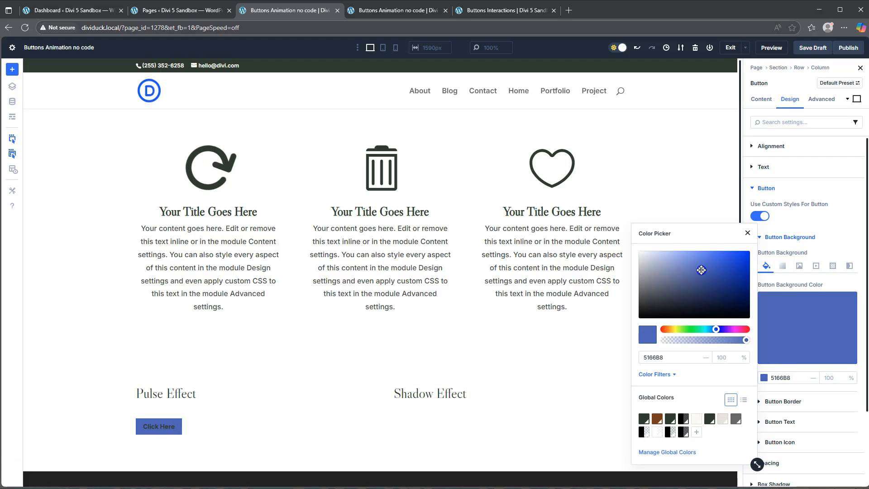
pyautogui.doubleClick(669, 357)
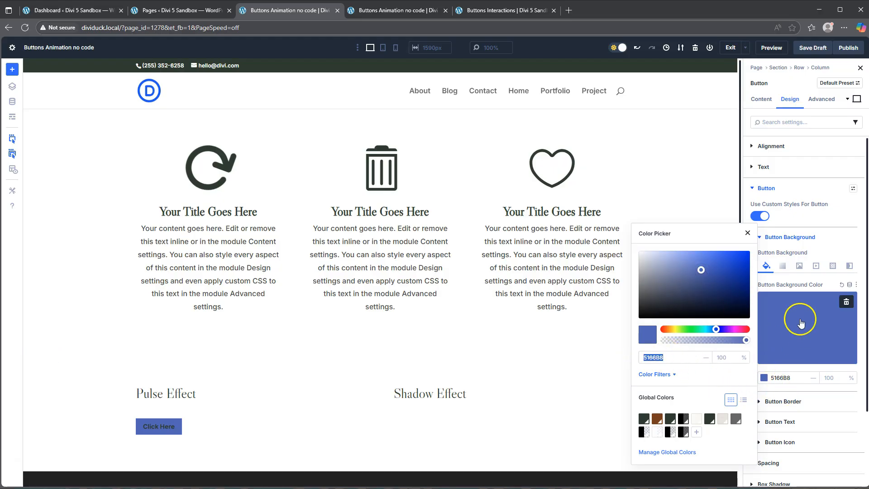
pyautogui.click(824, 236)
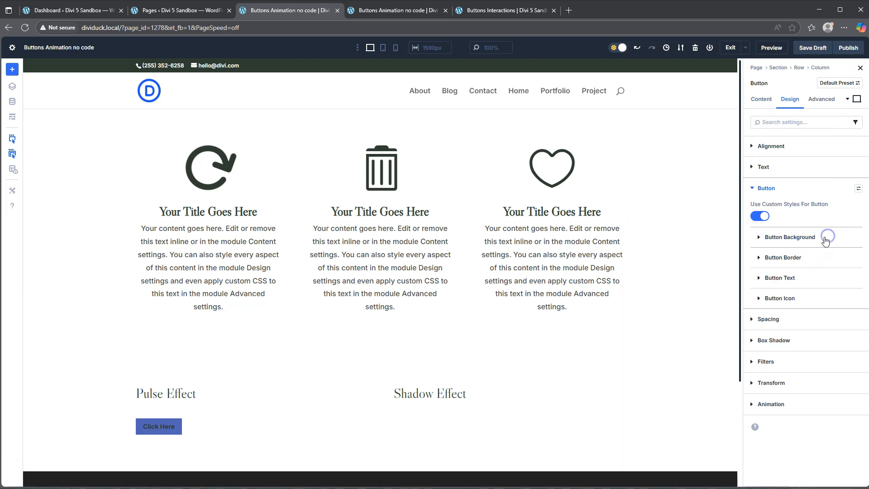
# Set the button's text color to white (FFFFFF)
pyautogui.click(783, 278)
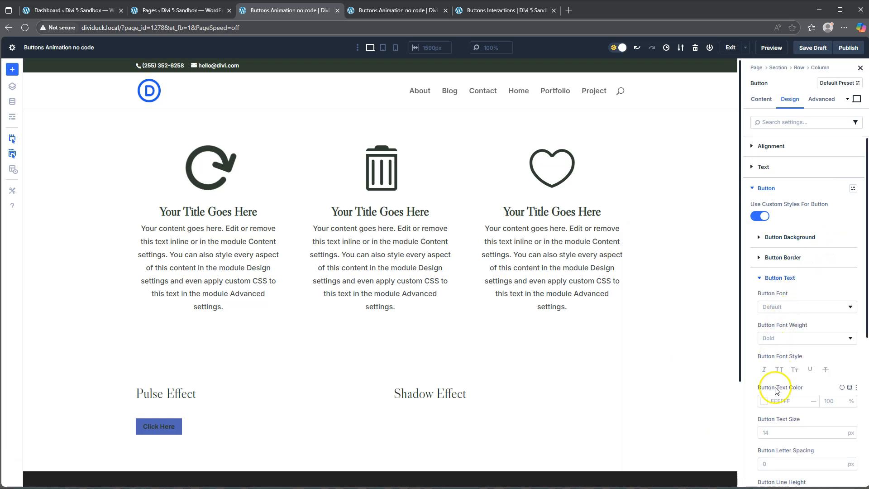
pyautogui.click(764, 400)
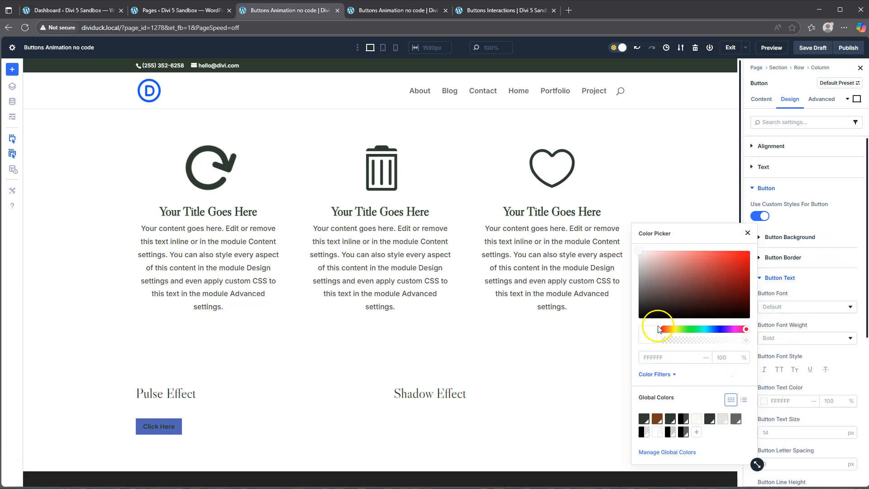
pyautogui.click(700, 375)
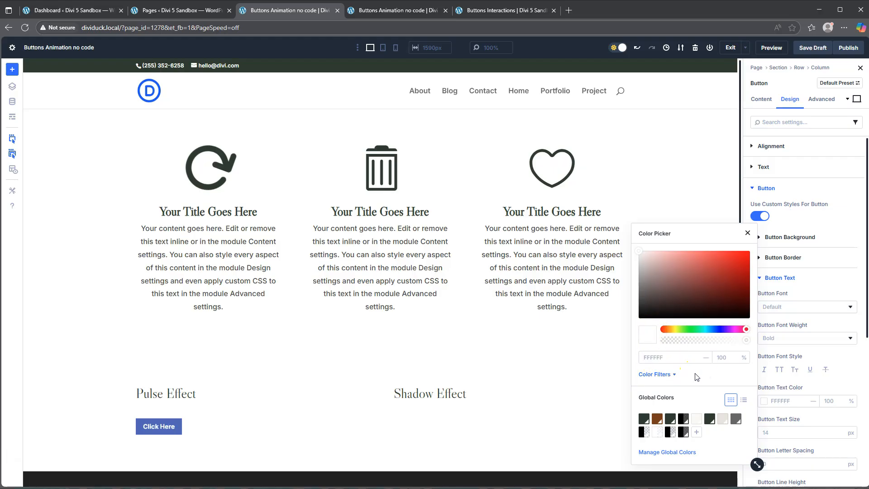
pyautogui.click(823, 359)
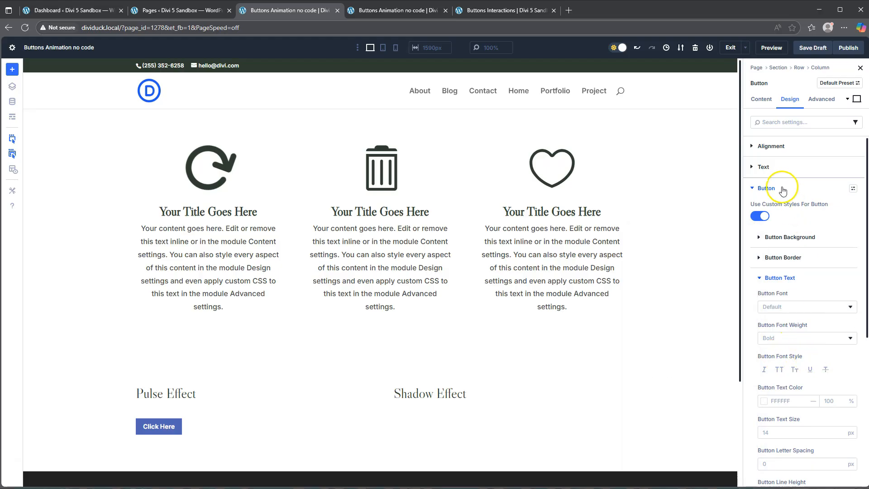
# Set the button's padding to 12 px top and bottom and 45 px left and right, with each pair linked
pyautogui.click(767, 188)
pyautogui.click(769, 210)
pyautogui.click(768, 308)
pyautogui.write('12')
pyautogui.click(806, 318)
pyautogui.click(759, 338)
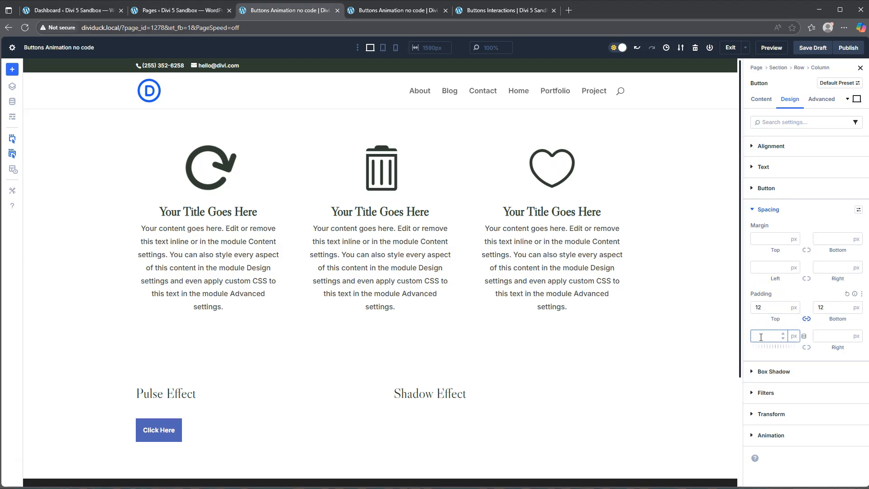
pyautogui.click(806, 347)
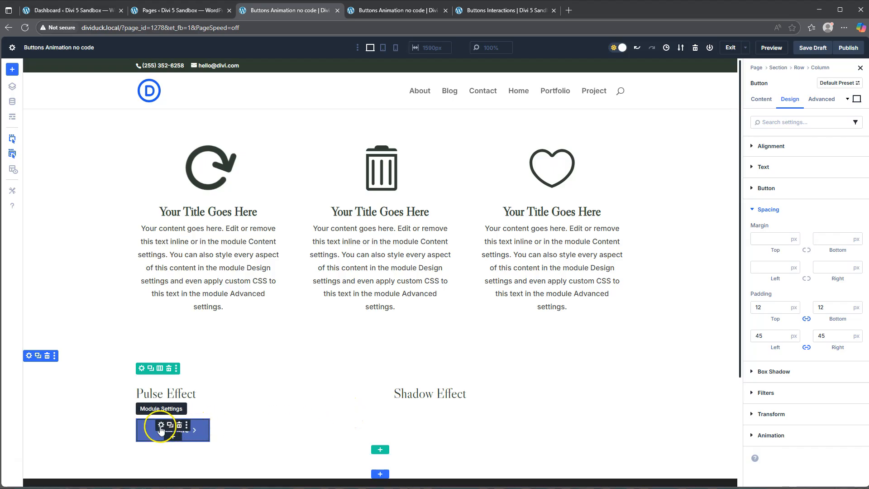
# Duplicate the blue button and place one copy below the Shadow Effect heading in the second column
pyautogui.click(168, 426)
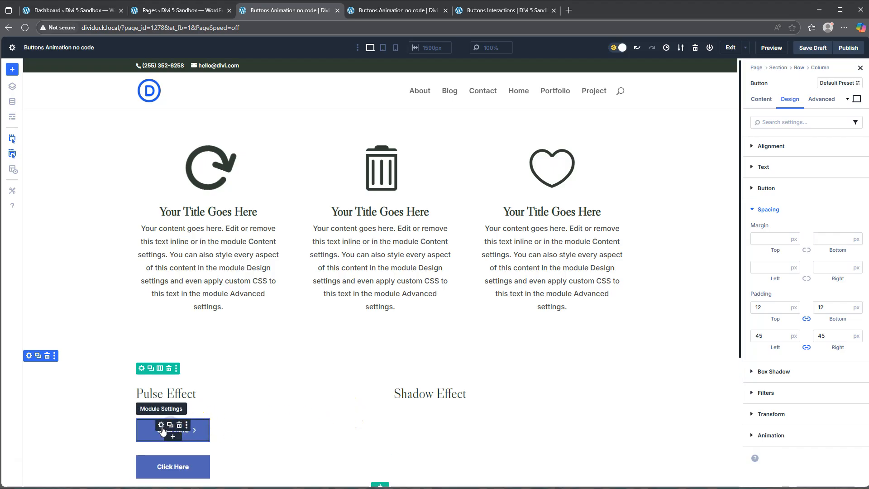
pyautogui.moveTo(153, 428); pyautogui.dragTo(441, 405)
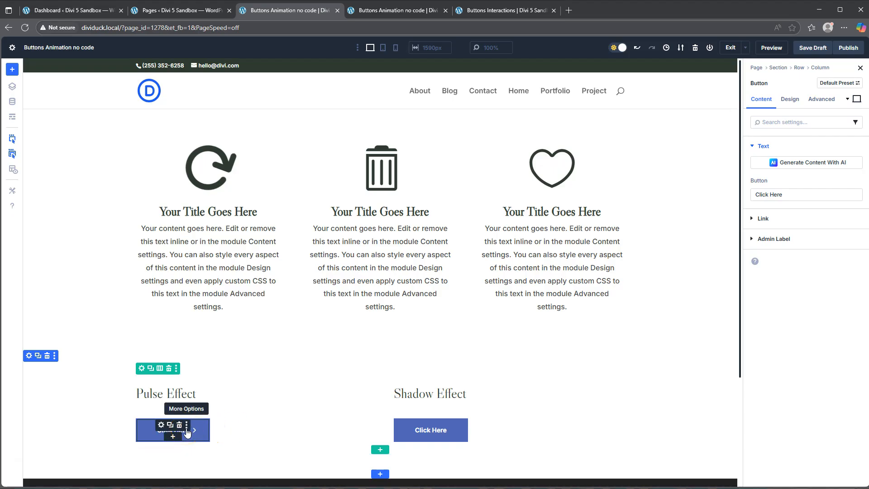
# Try scaling the Pulse Effect button to 138% on both axes in the Desktop state
pyautogui.click(163, 427)
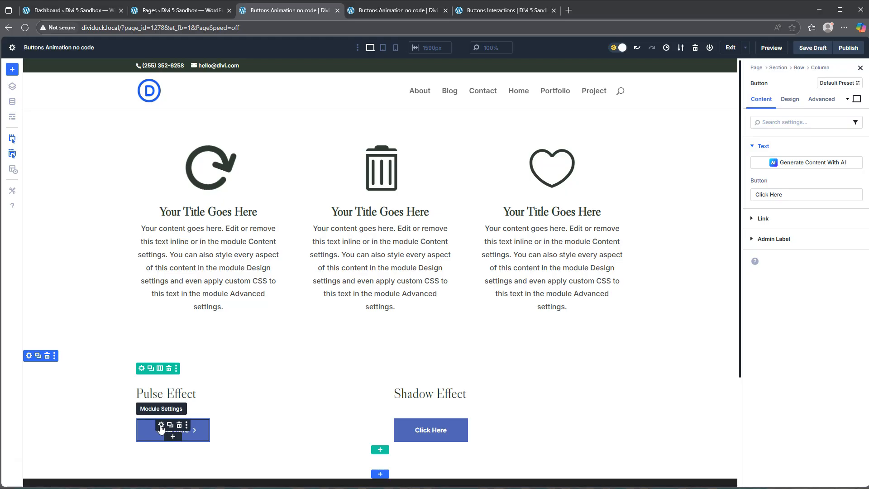
pyautogui.click(789, 98)
pyautogui.click(773, 272)
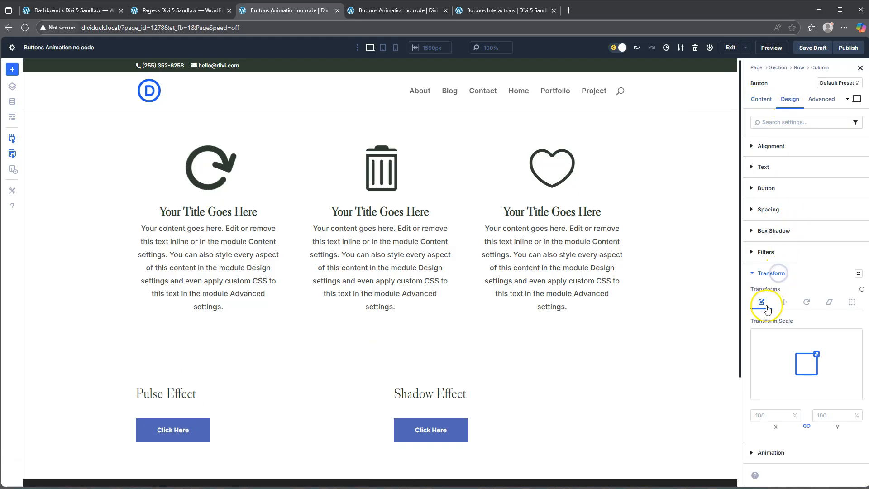
pyautogui.moveTo(817, 353); pyautogui.dragTo(822, 351)
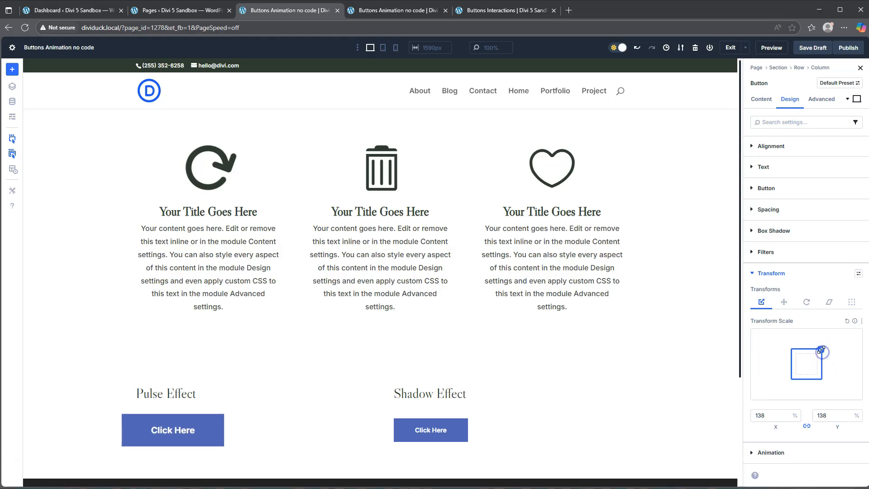
# Save the draft and reload the preview page to check the buttons in the new section
pyautogui.click(812, 48)
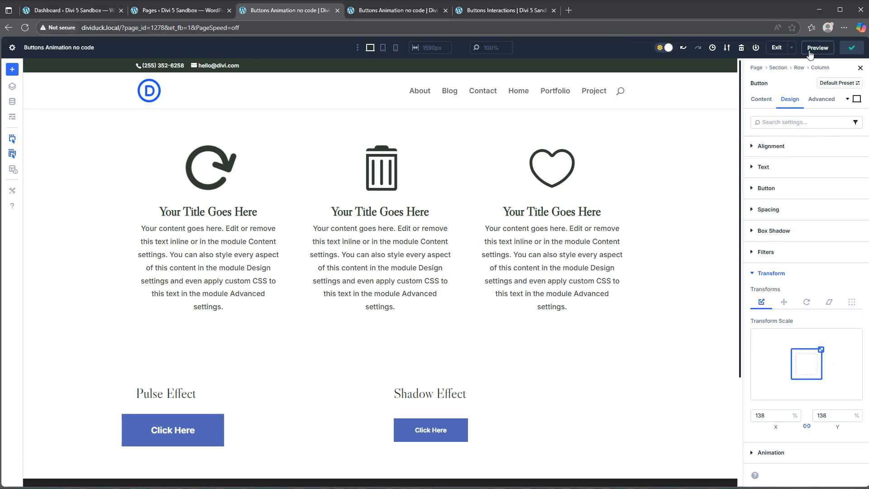
pyautogui.click(817, 48)
pyautogui.click(398, 11)
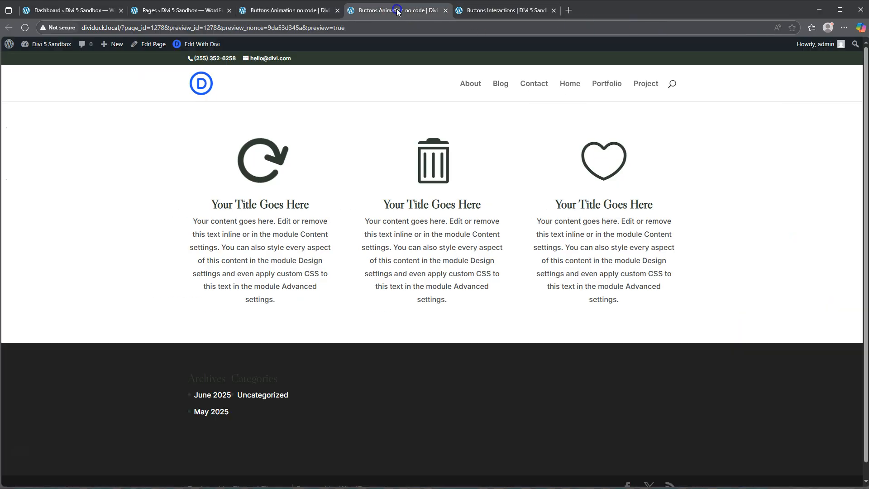
pyautogui.click(24, 28)
pyautogui.scroll(-2, 493, 190)
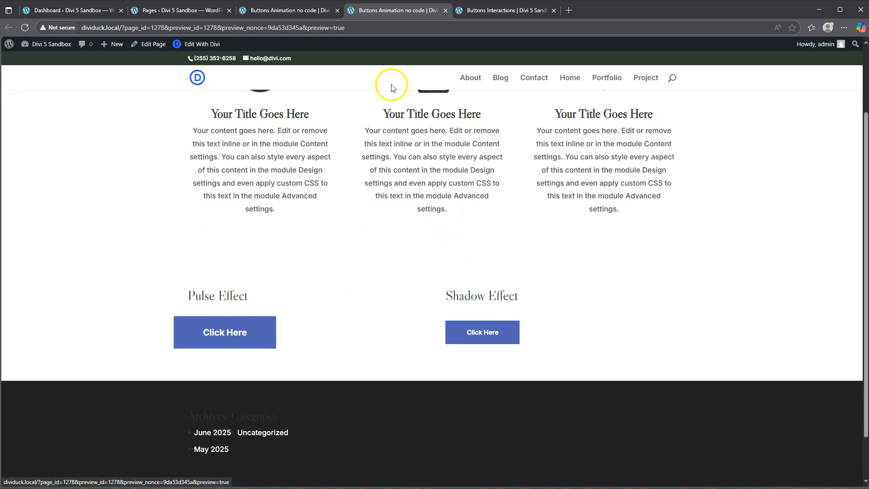
# Back in the page builder, return the Pulse Effect button's Desktop scale to 100% on both axes
pyautogui.click(294, 16)
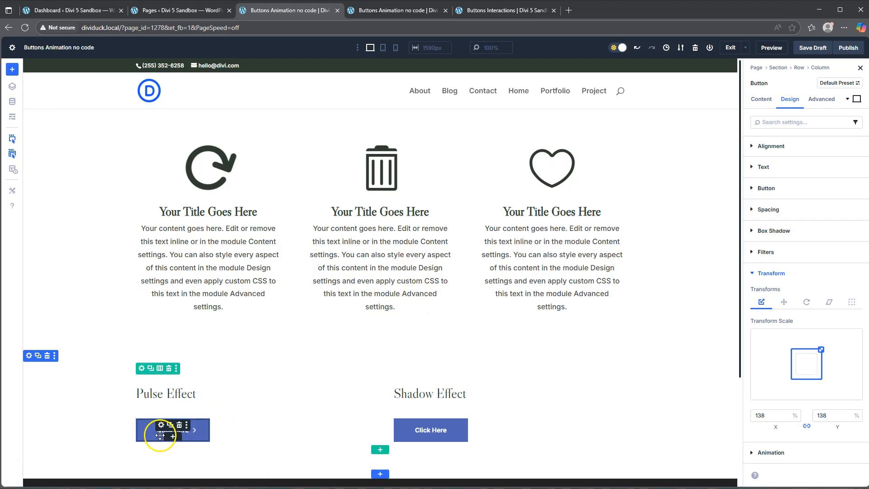
pyautogui.moveTo(821, 349); pyautogui.dragTo(815, 352)
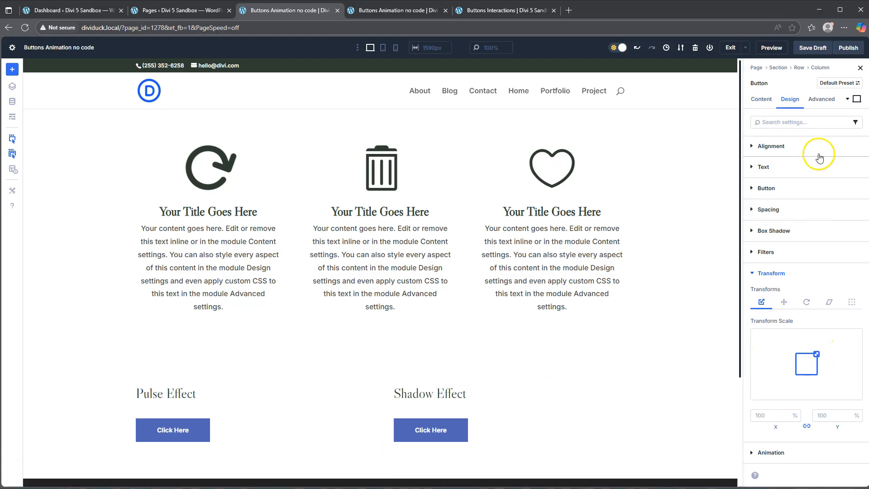
# Turn off the button icon for the Pulse Effect button
pyautogui.click(765, 189)
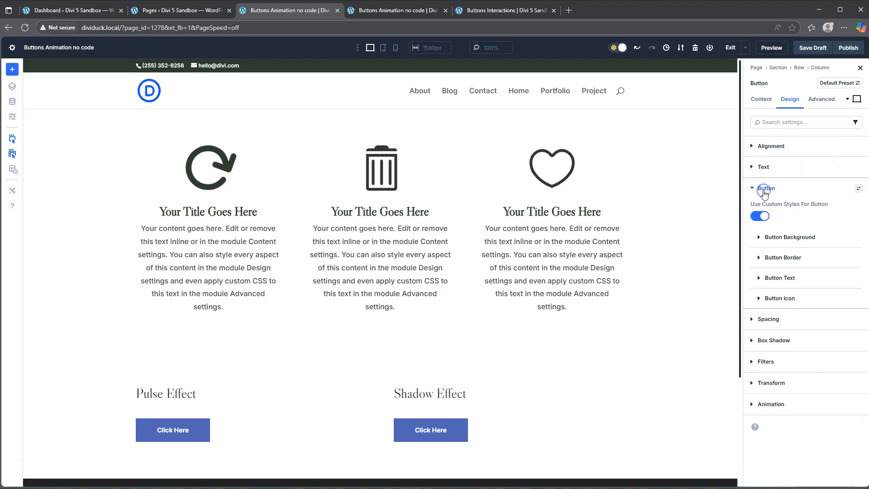
pyautogui.click(785, 298)
pyautogui.click(768, 327)
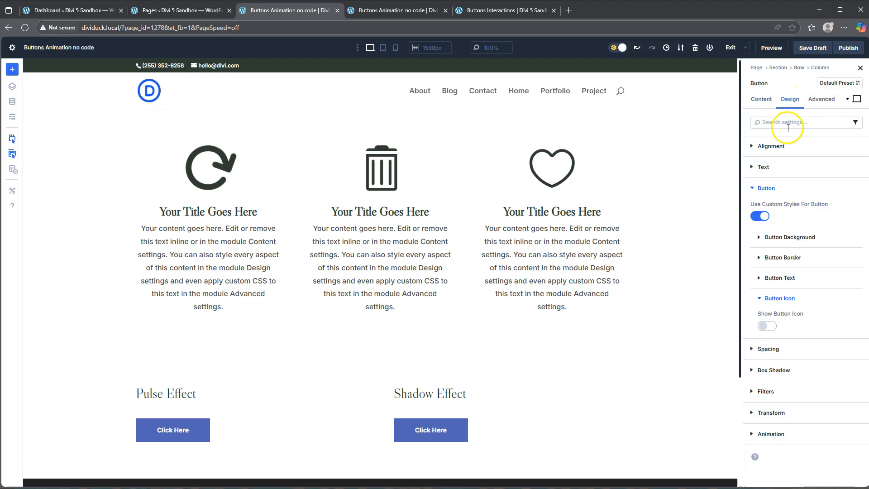
pyautogui.click(766, 189)
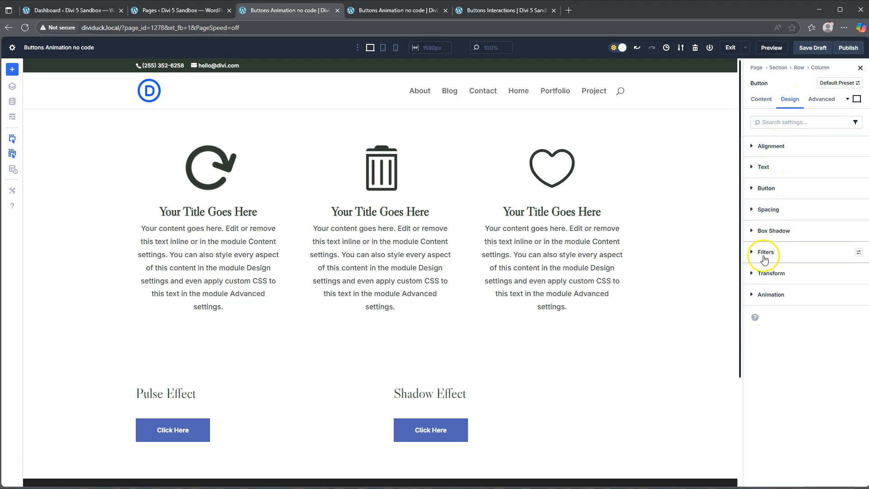
# Scale the Pulse Effect button to 138% on both axes in the hover state
pyautogui.click(765, 274)
pyautogui.click(847, 99)
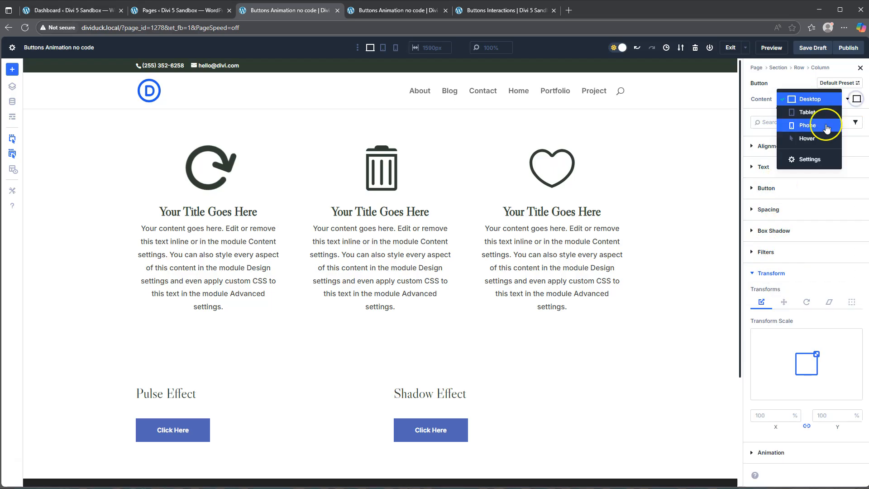
pyautogui.click(807, 143)
pyautogui.moveTo(816, 354); pyautogui.dragTo(821, 349)
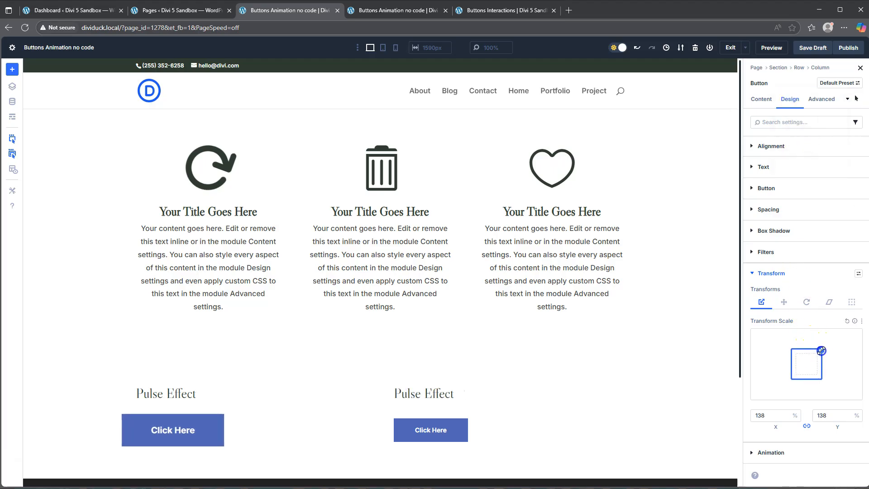
# Save the draft and reload the preview page to check the Pulse Effect button's hover scaling
pyautogui.click(809, 48)
pyautogui.click(390, 10)
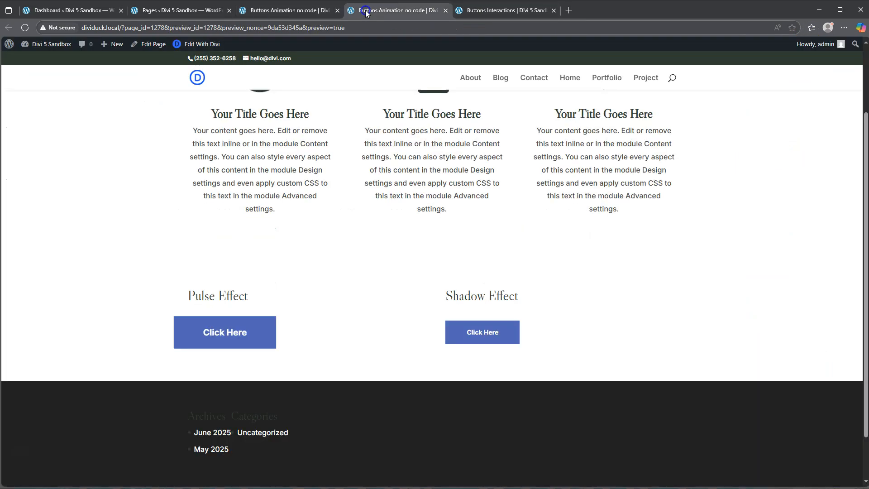
pyautogui.click(24, 28)
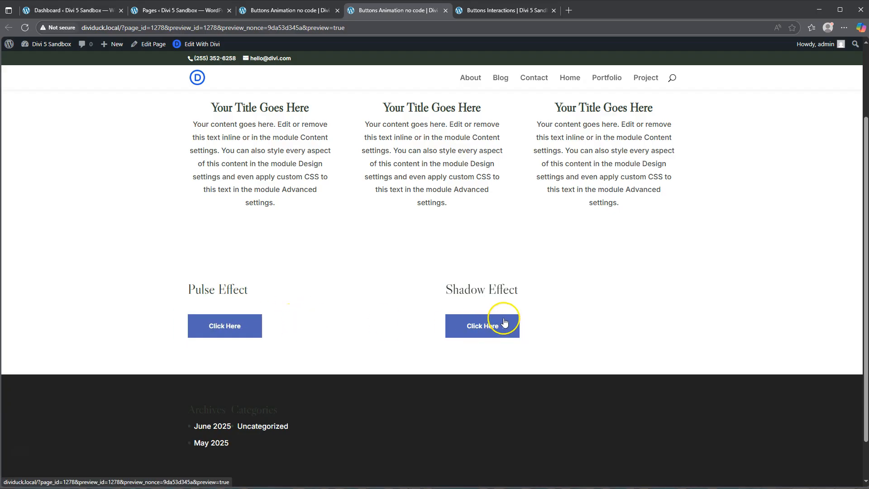
# Back in the page builder, turn off the button icon for the Shadow Effect button in the Desktop state
pyautogui.click(297, 11)
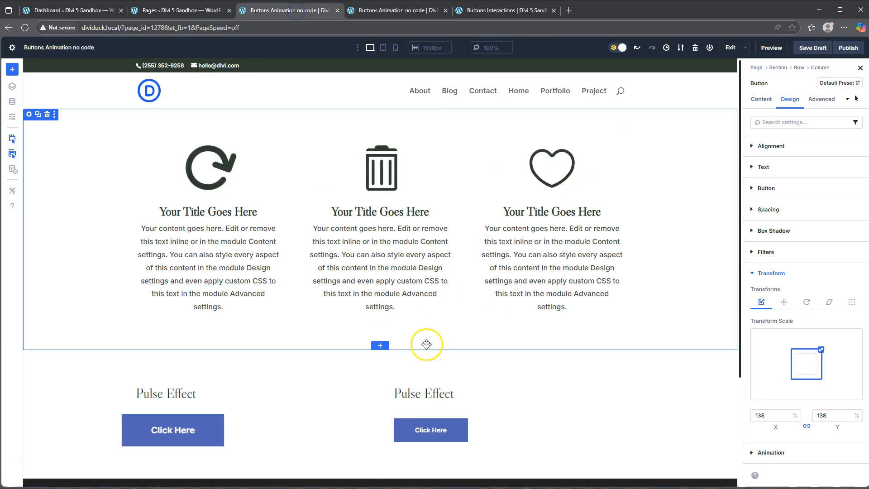
pyautogui.click(420, 427)
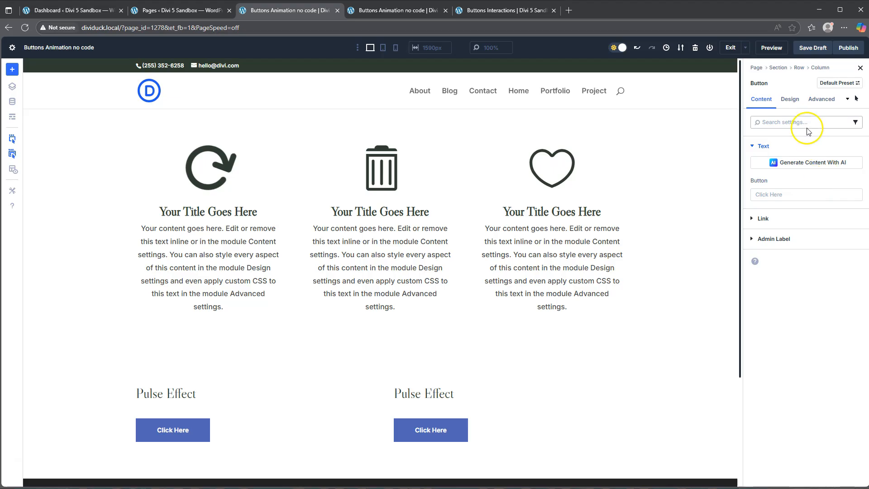
pyautogui.click(789, 99)
pyautogui.click(855, 99)
pyautogui.click(810, 71)
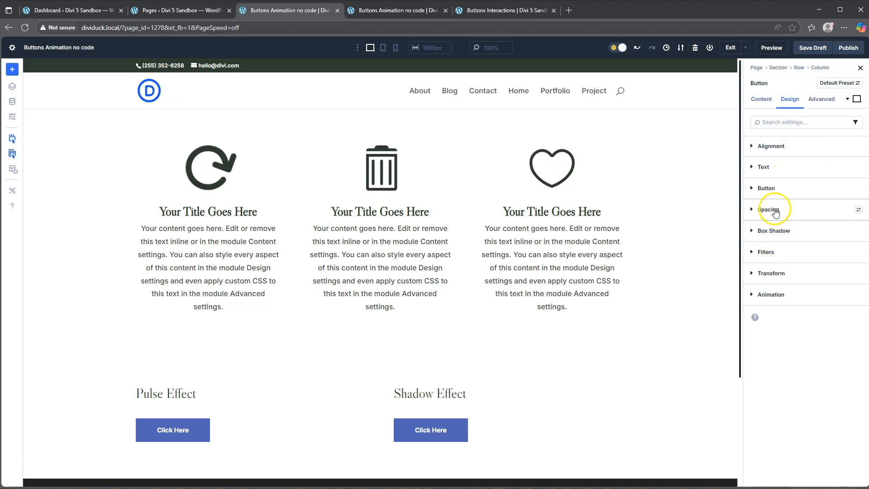
pyautogui.click(767, 188)
pyautogui.click(774, 298)
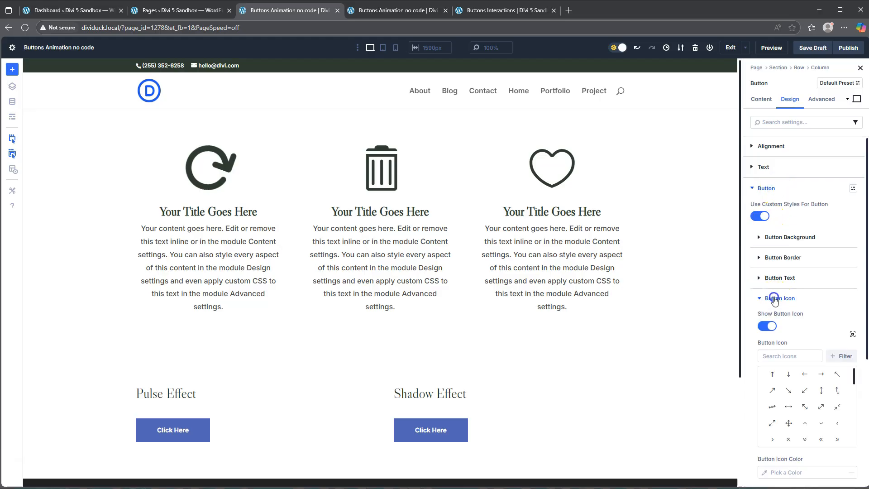
pyautogui.click(768, 327)
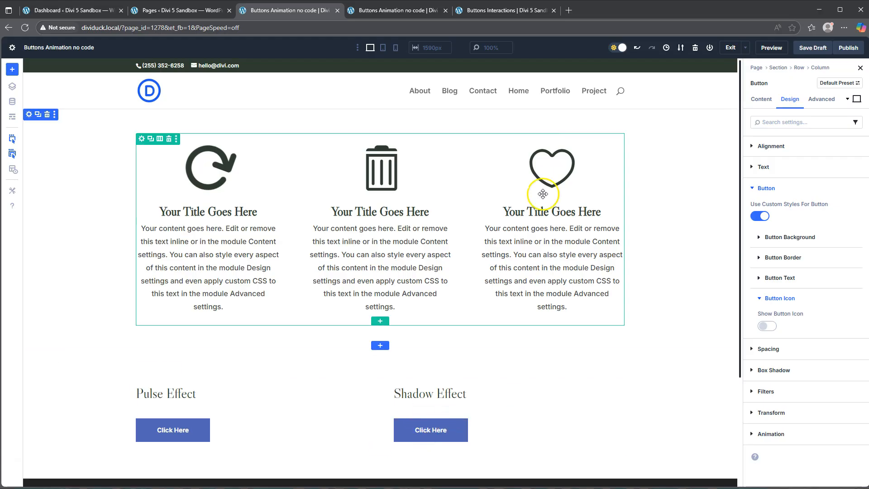
# Translate the Shadow Effect button vertically by about -13.4 px in the hover state
pyautogui.click(777, 190)
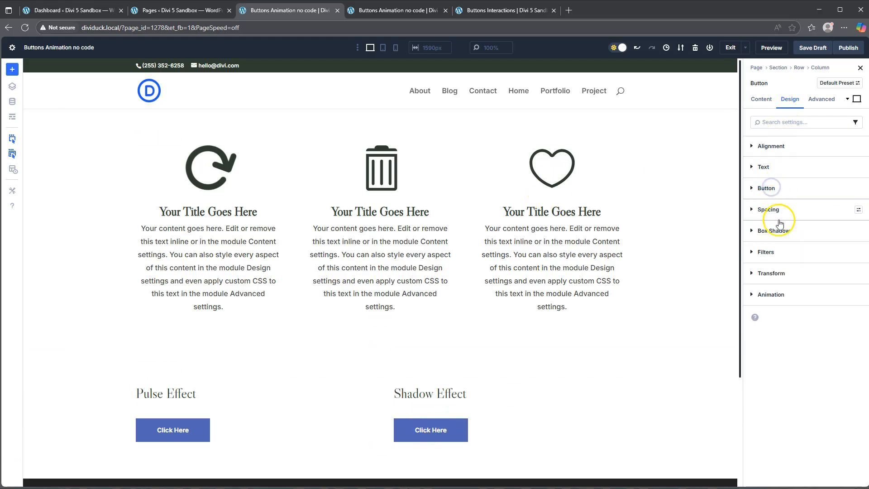
pyautogui.click(857, 99)
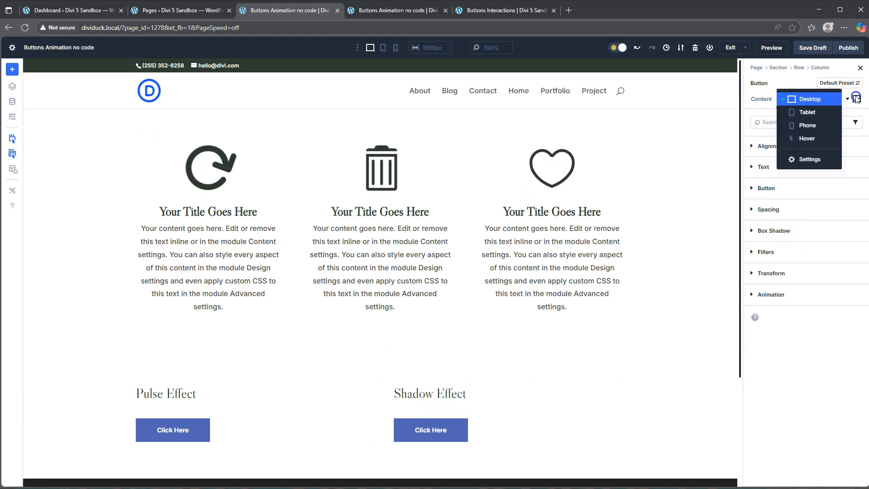
pyautogui.click(800, 138)
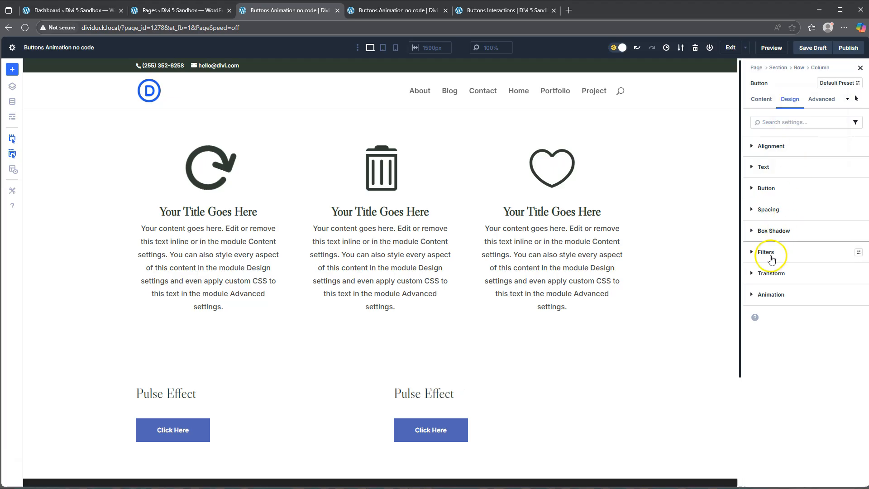
pyautogui.click(770, 273)
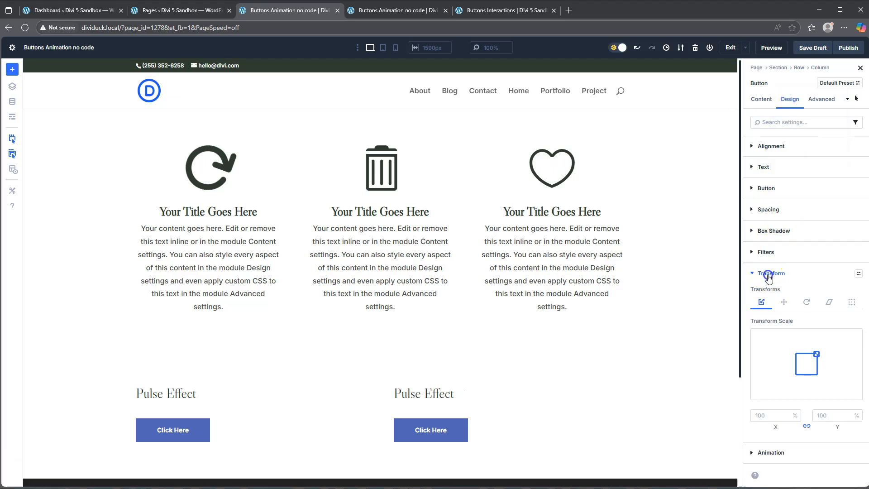
pyautogui.click(784, 304)
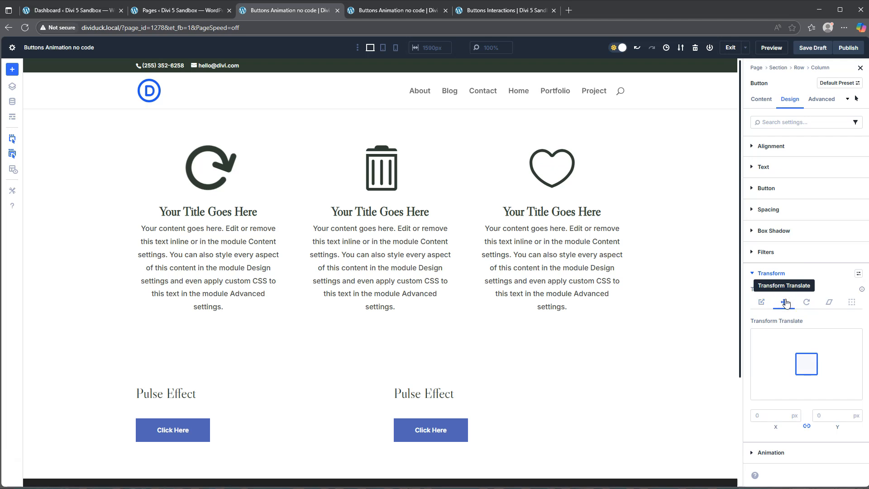
pyautogui.moveTo(805, 361); pyautogui.dragTo(805, 359)
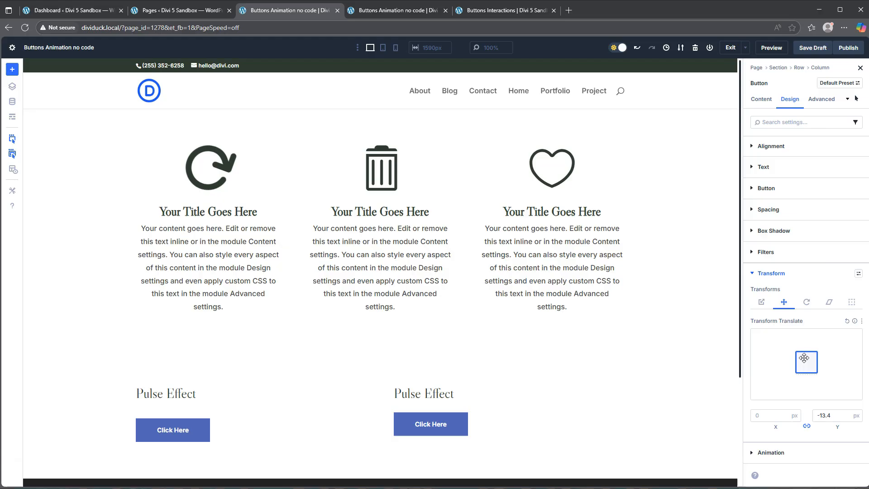
# Add free-form CSS to the Shadow Effect button: .et_pb_button:hover with a double box-shadow (0 25px 55px, 0 16px 28px), margin-top -5px, margin-bottom 5px !important
pyautogui.click(822, 98)
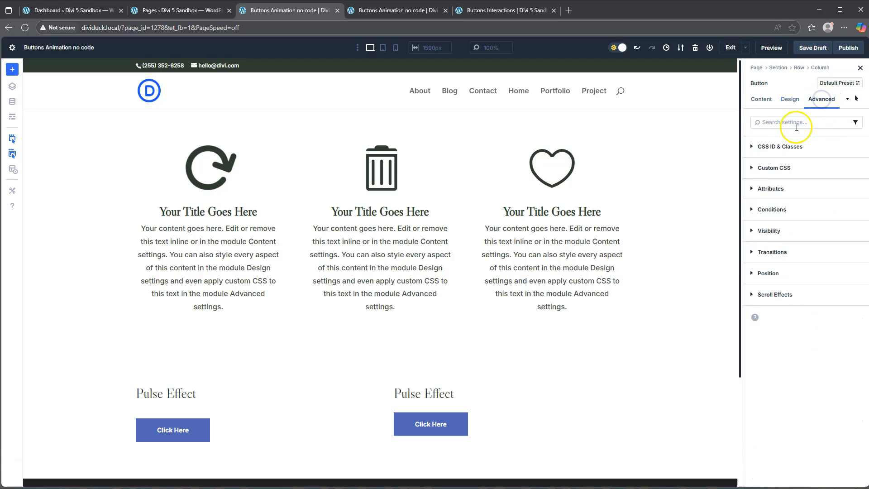
pyautogui.click(772, 168)
pyautogui.click(832, 199)
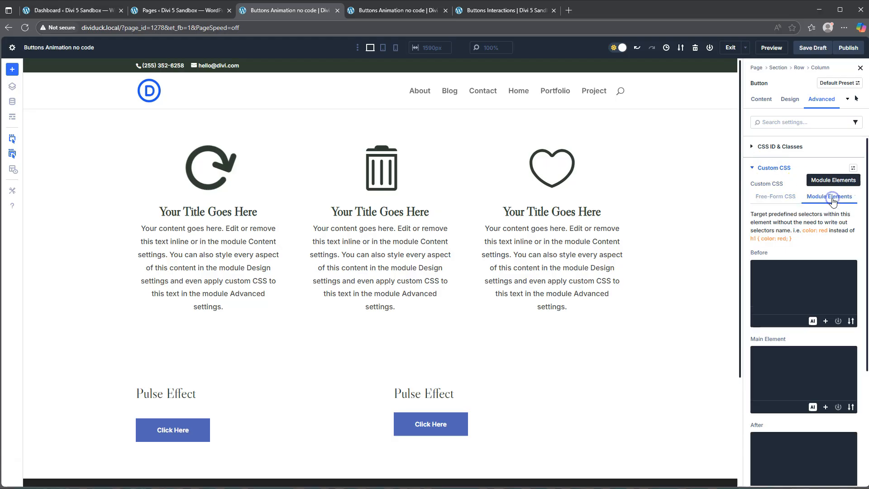
pyautogui.click(778, 198)
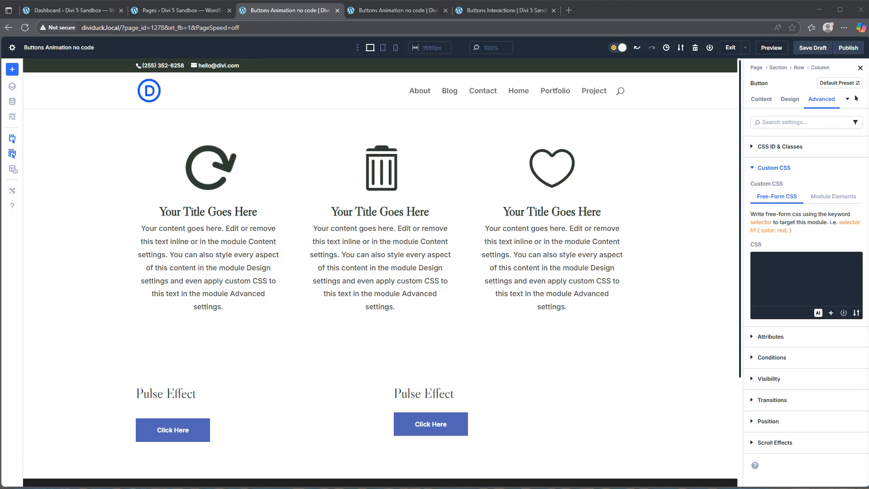
pyautogui.click(789, 266)
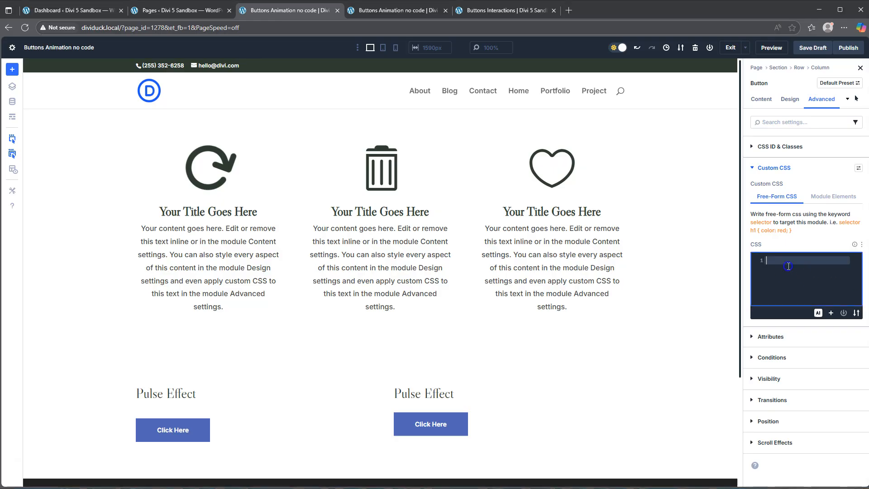
pyautogui.write('.et_pb_button:hover{ box-shadow: 0 25px 55px 0 rgba(0, 0, 0, 0.21), 0 16px 28px 0 rgba(0, 0, 0, 0.22); margin-top: -5px; margin-bottom: 5px !important; }')
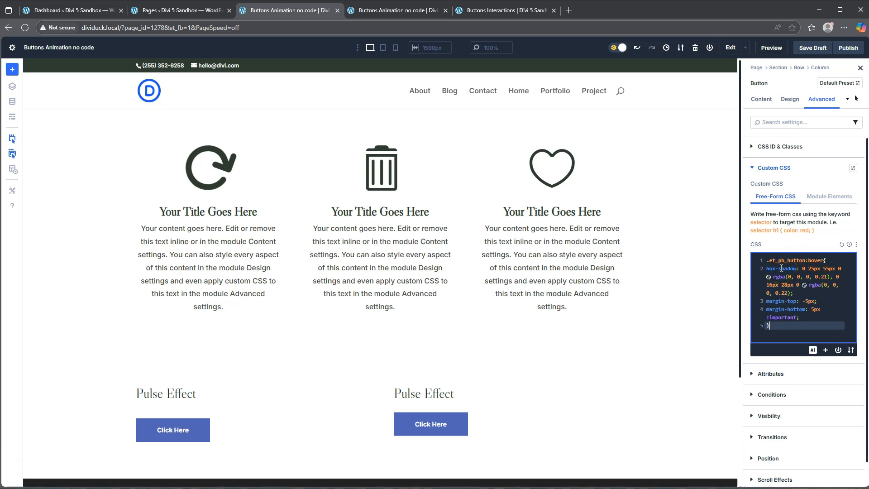
# Save the draft and check the Shadow Effect button's hover behavior on the preview page
pyautogui.click(810, 52)
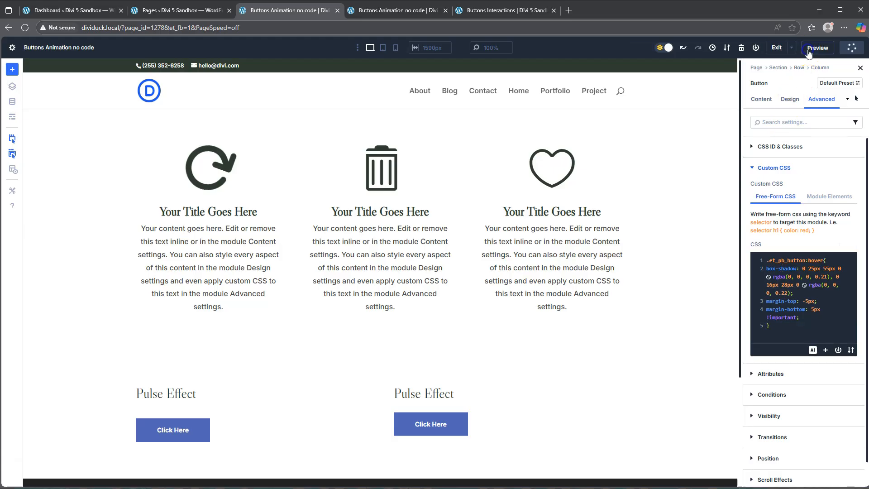
pyautogui.click(397, 10)
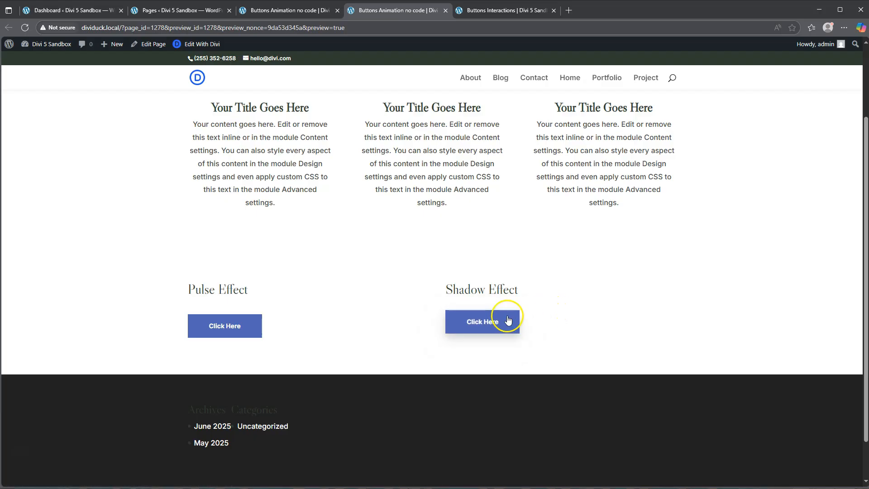
pyautogui.click(506, 319)
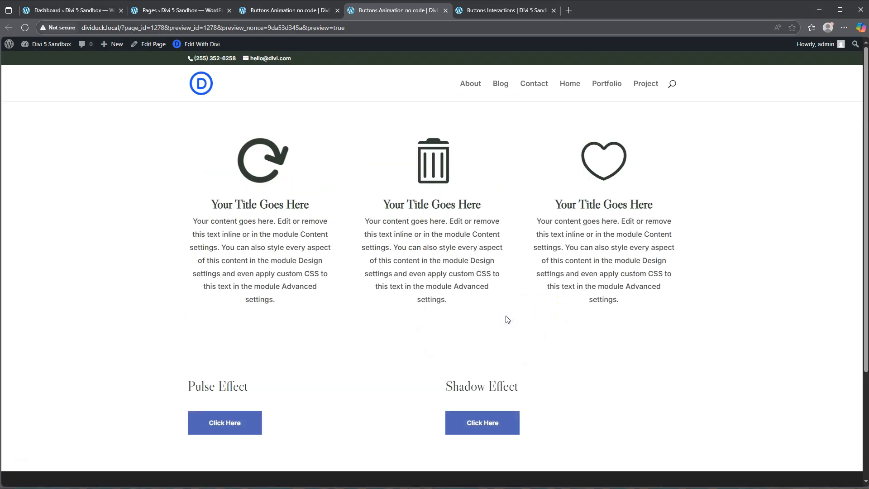
pyautogui.scroll(-3, 550, 314)
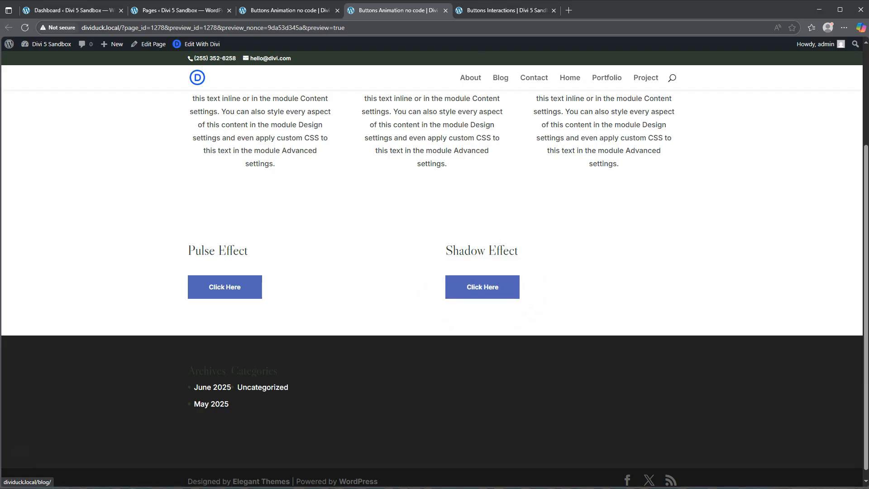
# Following the demo page's Rotating Images section, add a section with a three-column row below the buttons and insert an Image module in the first column
pyautogui.click(500, 11)
pyautogui.scroll(-7, 469, 266)
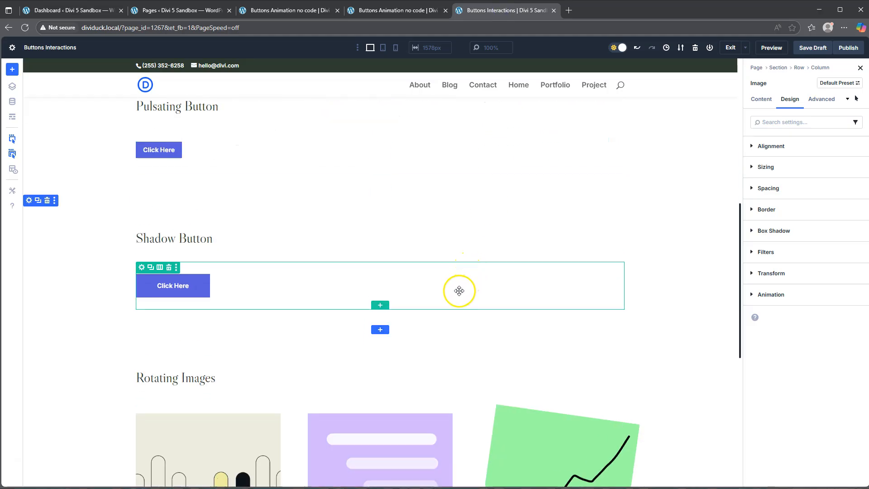
pyautogui.scroll(3, 482, 218)
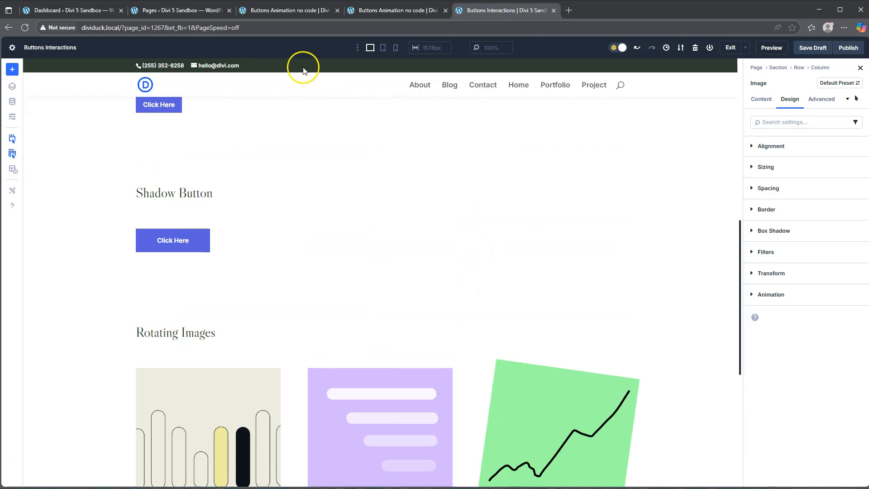
pyautogui.click(276, 10)
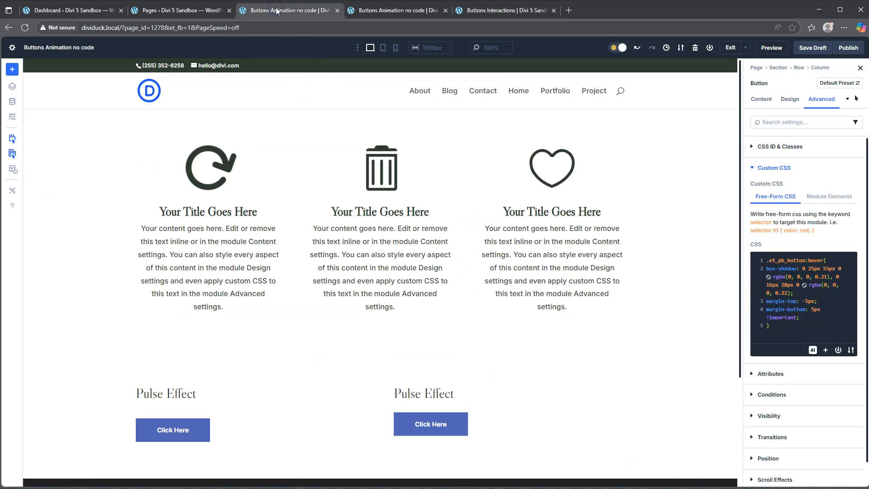
pyautogui.scroll(-3, 422, 340)
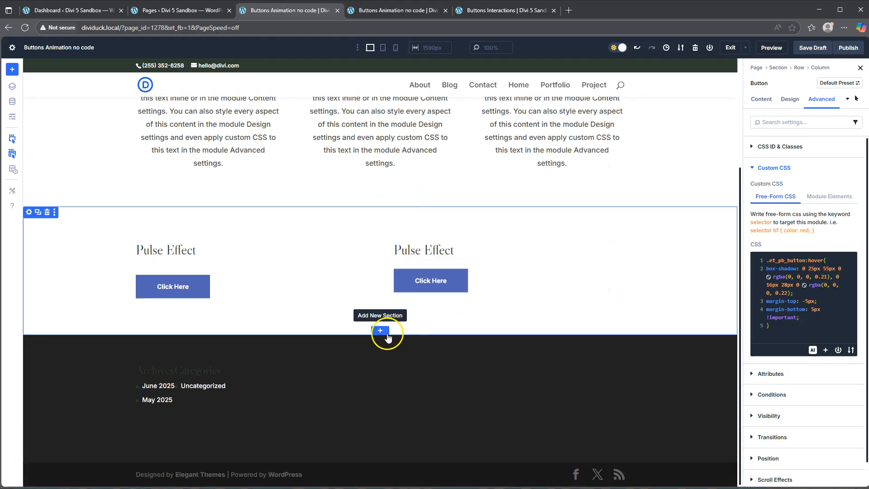
pyautogui.click(381, 331)
pyautogui.click(330, 127)
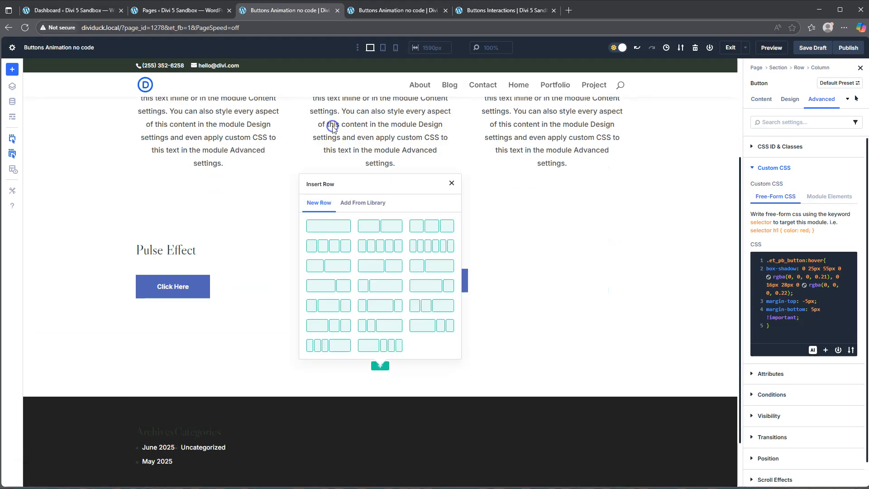
pyautogui.click(435, 228)
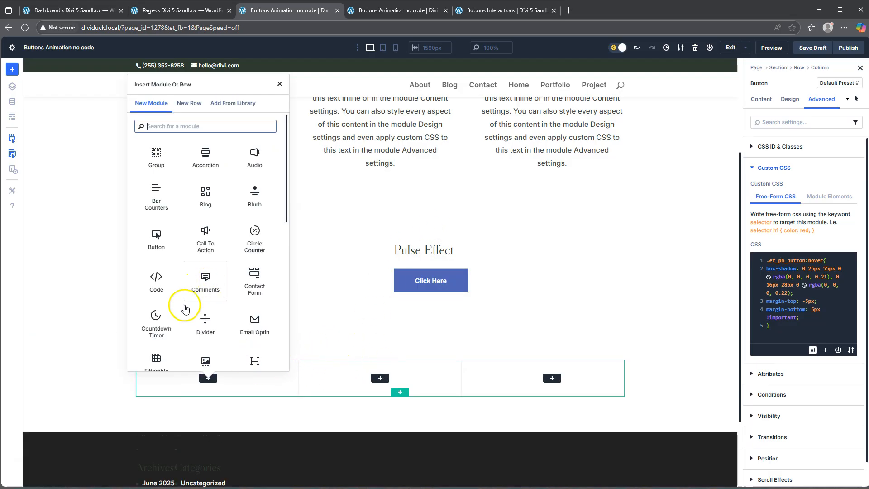
pyautogui.scroll(-3, 205, 317)
pyautogui.click(206, 267)
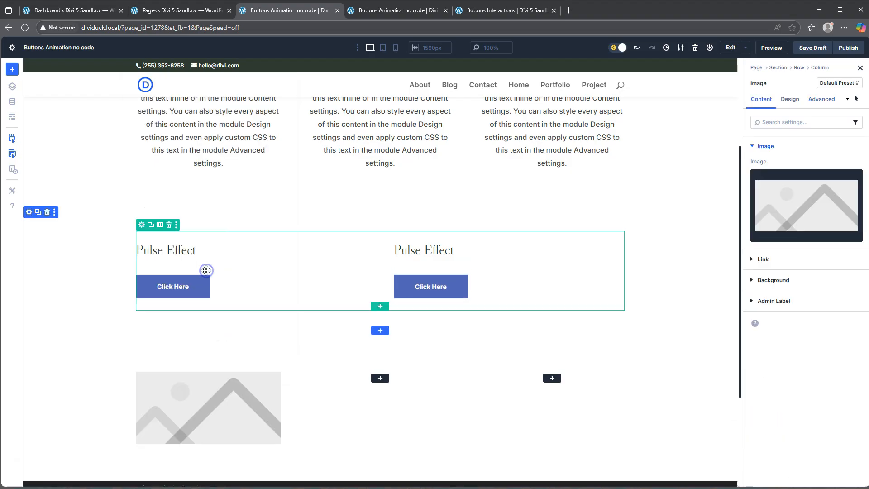
pyautogui.click(754, 186)
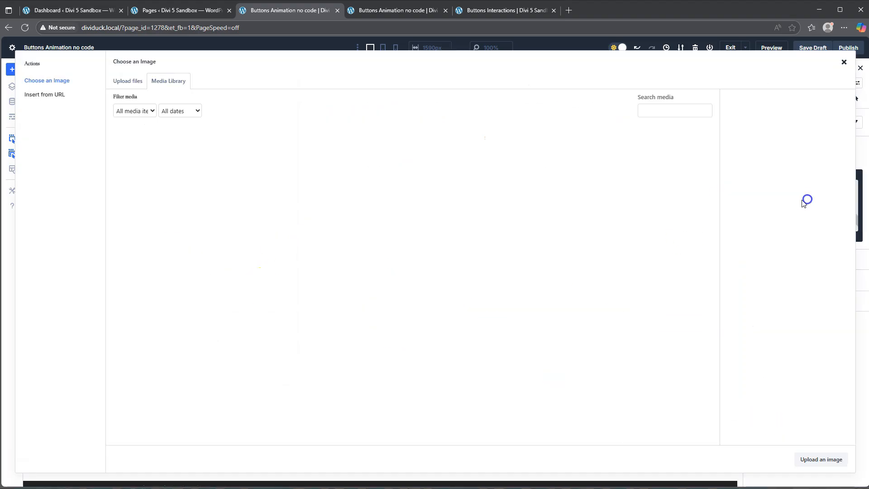
pyautogui.scroll(-2, 336, 245)
pyautogui.scroll(-10, 336, 245)
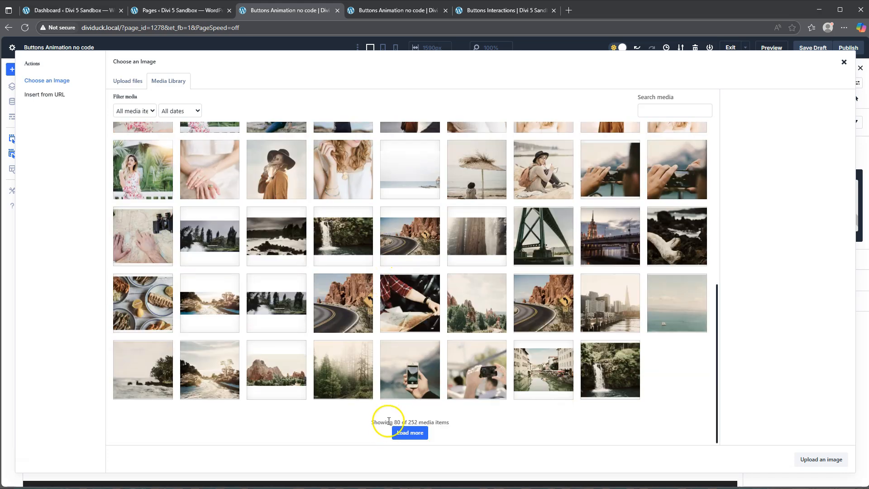
pyautogui.click(403, 432)
pyautogui.scroll(-10, 307, 265)
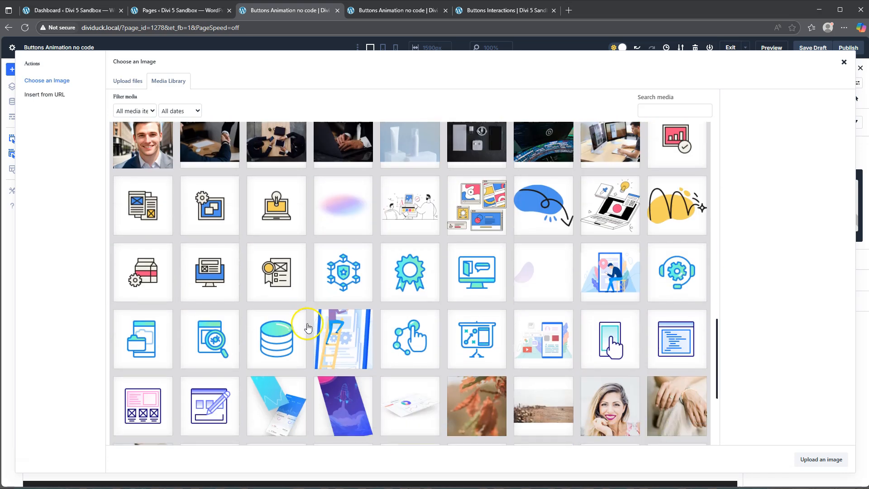
pyautogui.click(375, 430)
pyautogui.scroll(-8, 326, 300)
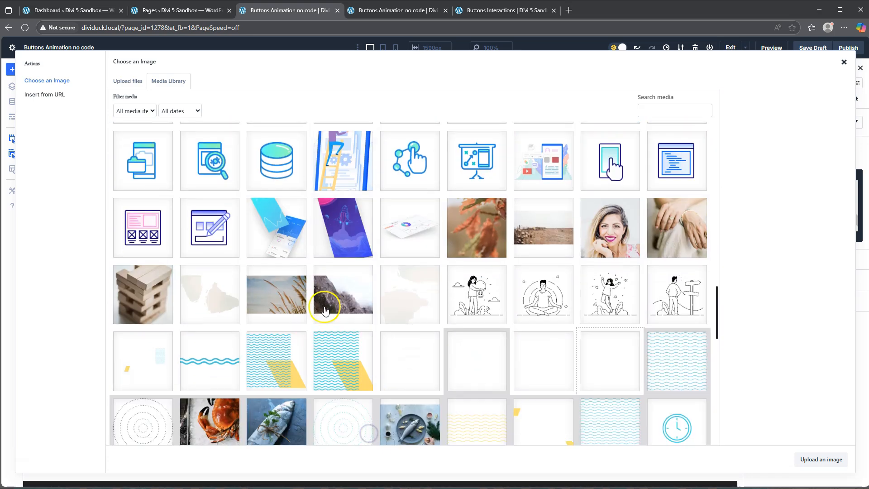
pyautogui.click(231, 310)
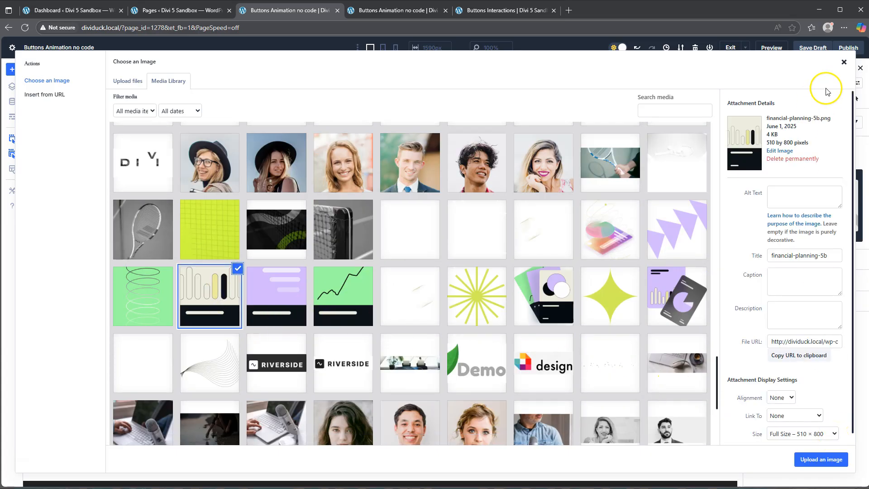
pyautogui.click(843, 62)
# Switch the first column's Image module to the desktop state and assign it financial-planning-5b.png from the media library
pyautogui.click(857, 100)
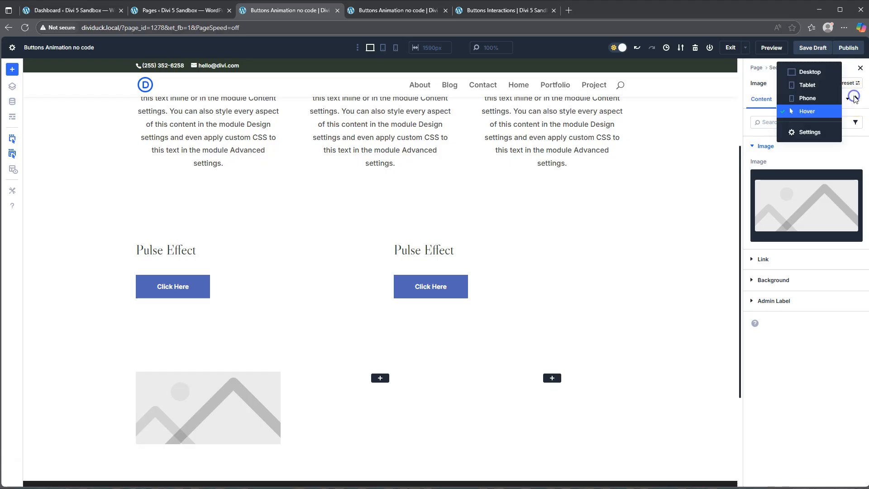
pyautogui.click(806, 71)
pyautogui.click(814, 196)
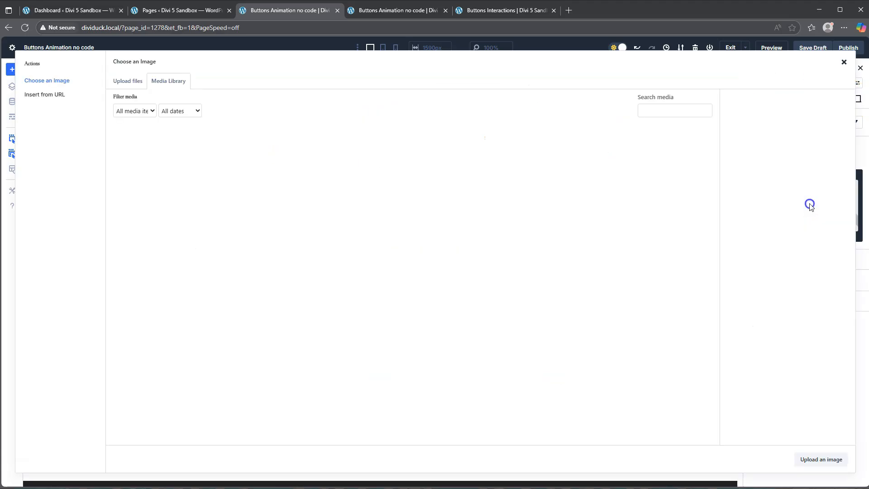
pyautogui.scroll(-5, 391, 414)
pyautogui.scroll(-3, 391, 413)
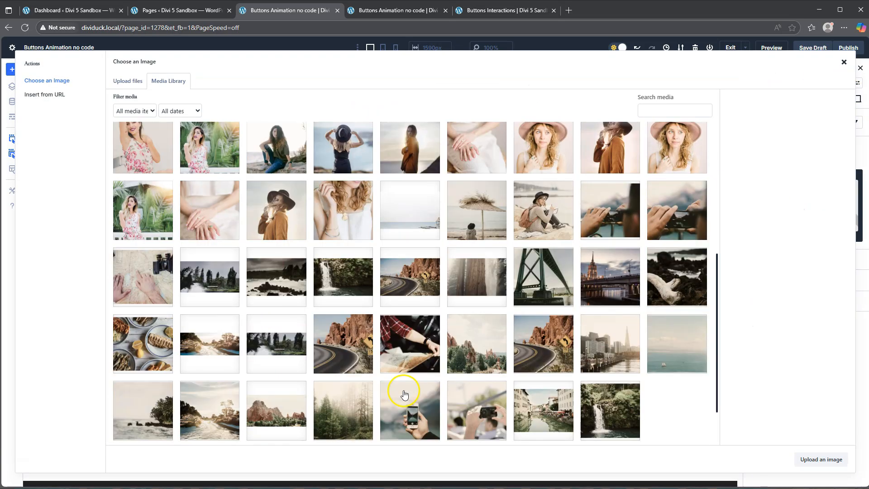
pyautogui.click(404, 433)
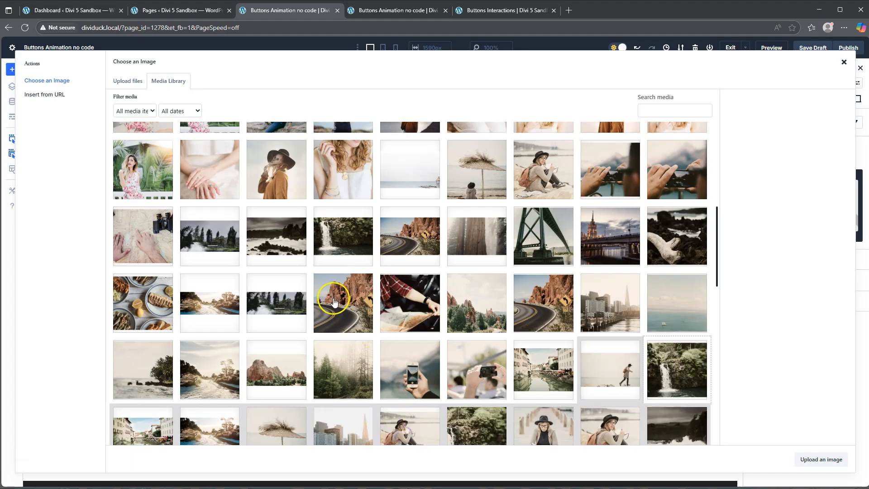
pyautogui.scroll(-10, 334, 300)
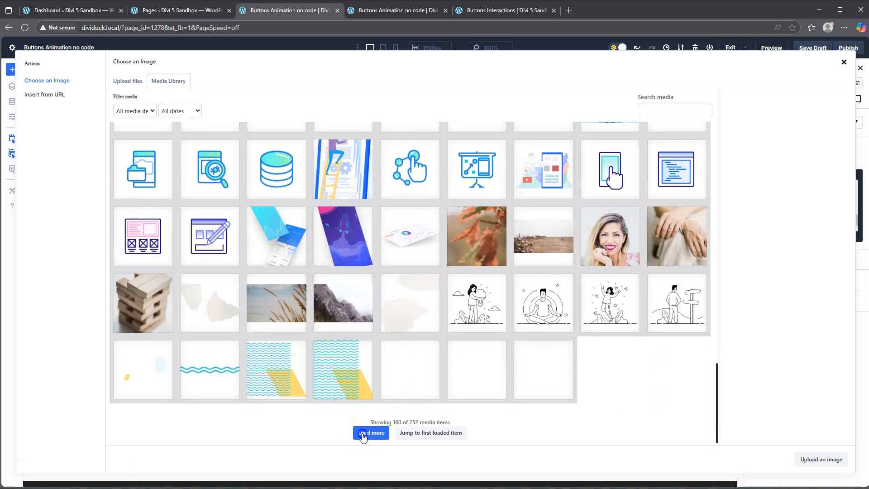
pyautogui.click(371, 432)
pyautogui.scroll(-10, 290, 271)
pyautogui.click(211, 294)
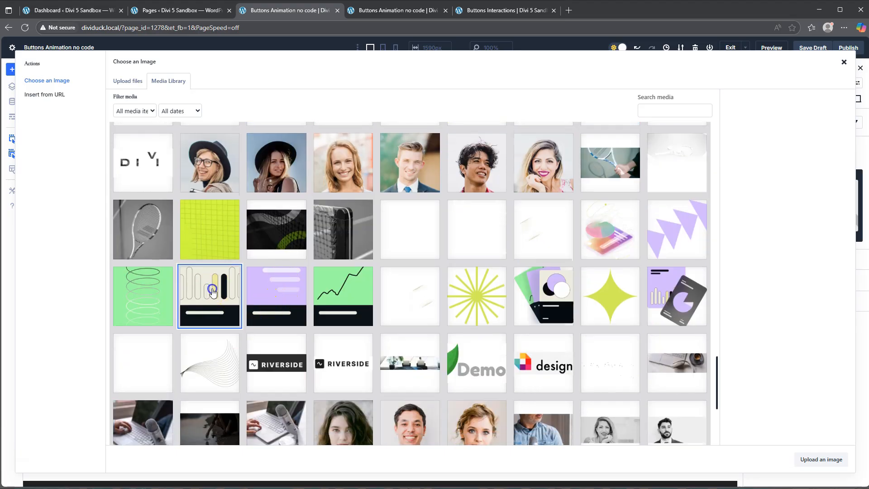
pyautogui.click(813, 461)
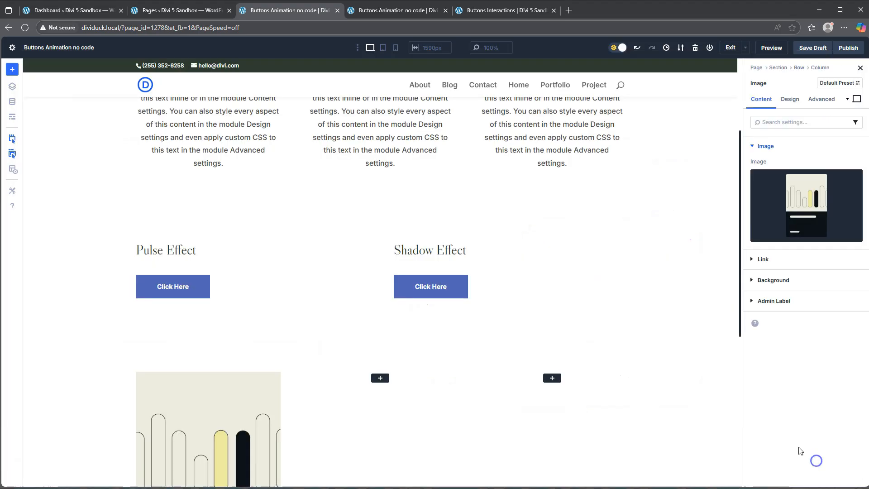
# Insert an Image module in the second column of the three-column row
pyautogui.scroll(-4, 442, 320)
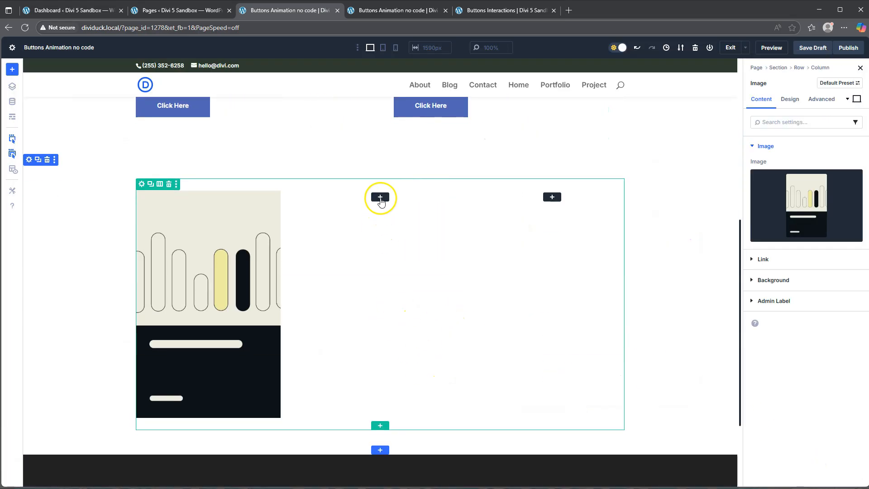
pyautogui.click(380, 197)
pyautogui.scroll(-4, 389, 335)
pyautogui.scroll(-1, 389, 343)
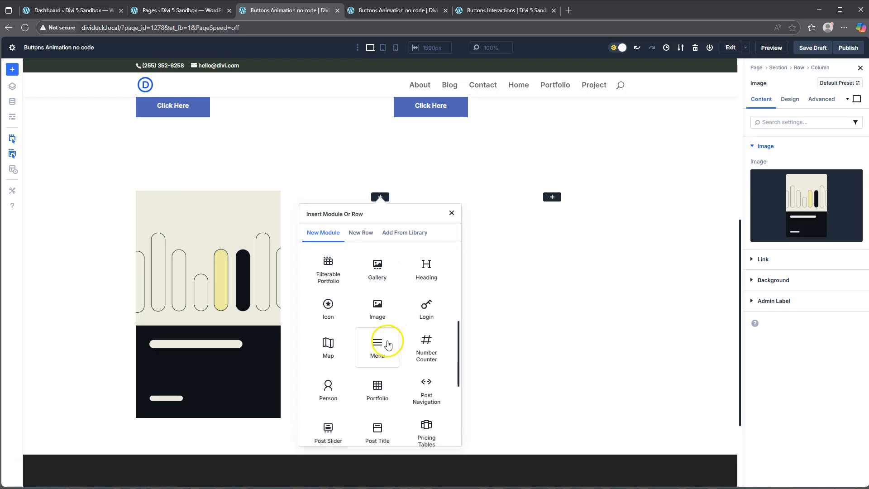
pyautogui.click(379, 311)
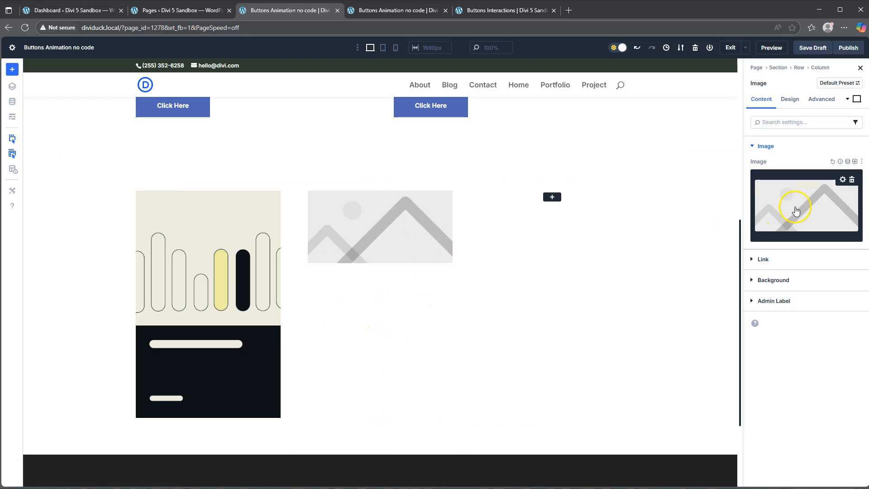
# Assign the purple graphic with the black lower panel from the media library to the second column's image
pyautogui.click(793, 229)
pyautogui.scroll(-10, 356, 253)
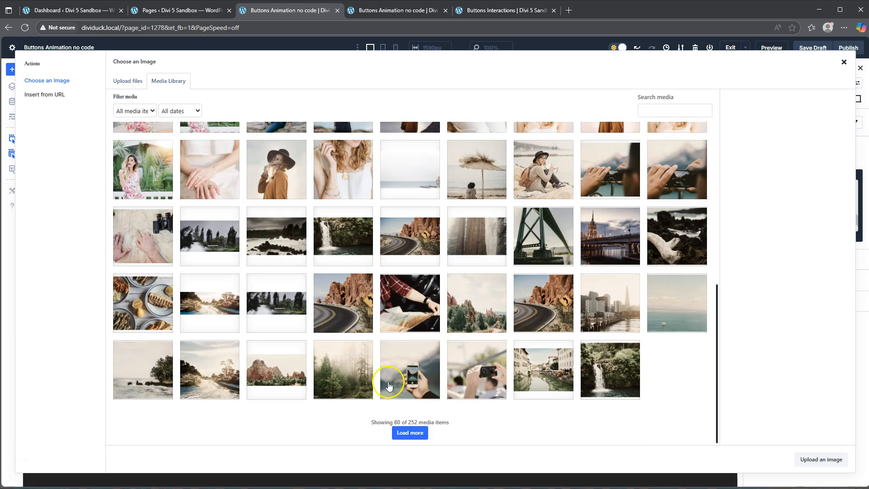
pyautogui.click(409, 433)
pyautogui.scroll(-15, 385, 386)
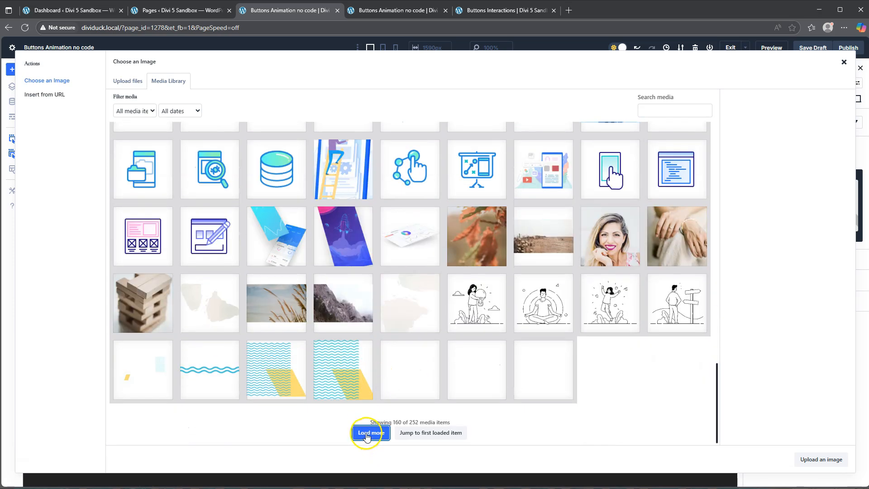
pyautogui.click(364, 432)
pyautogui.scroll(-6, 358, 298)
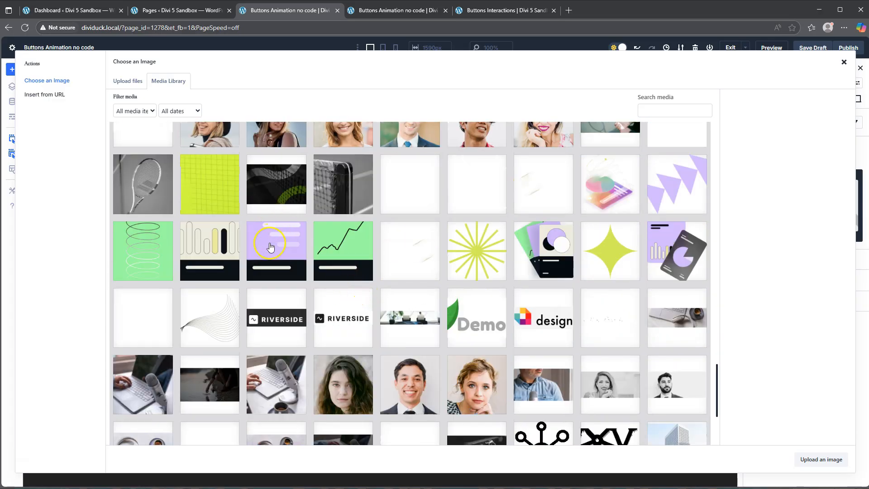
pyautogui.click(271, 240)
pyautogui.click(817, 460)
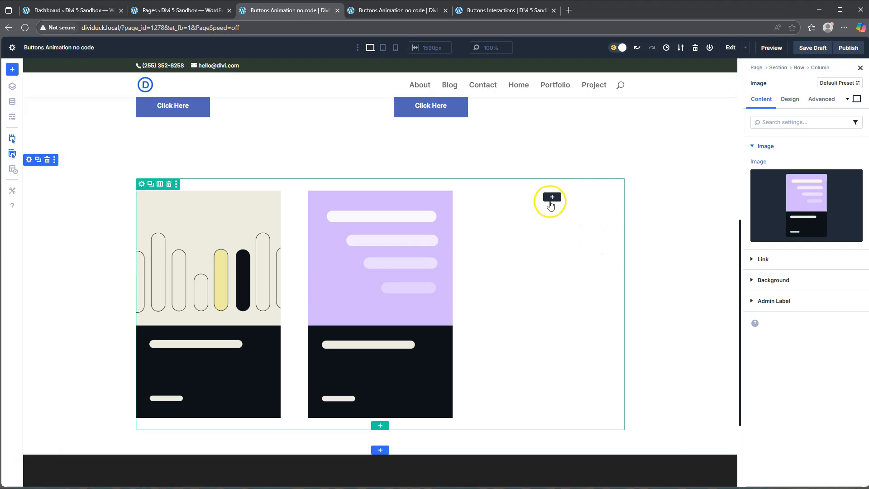
# Insert an Image module in the third column of the row
pyautogui.click(551, 197)
pyautogui.scroll(-5, 525, 317)
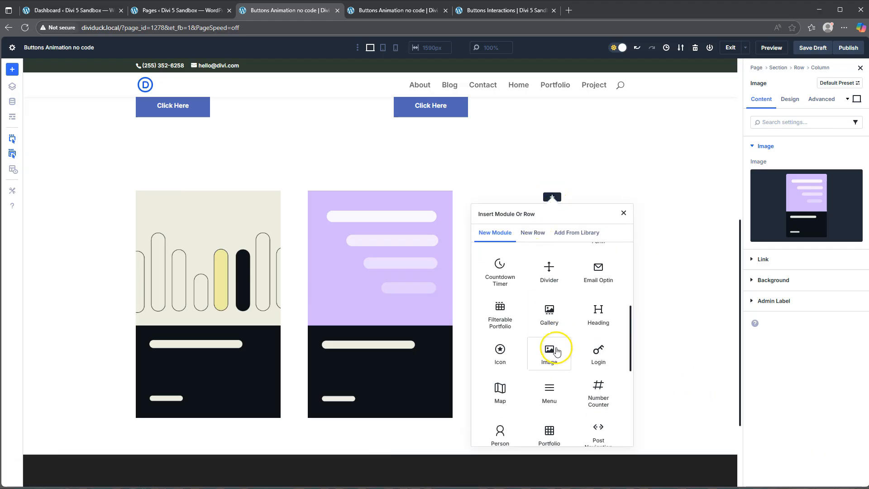
pyautogui.click(551, 349)
# Search the media library for "finan" and assign the green line-chart graphic to the third column's image
pyautogui.click(752, 188)
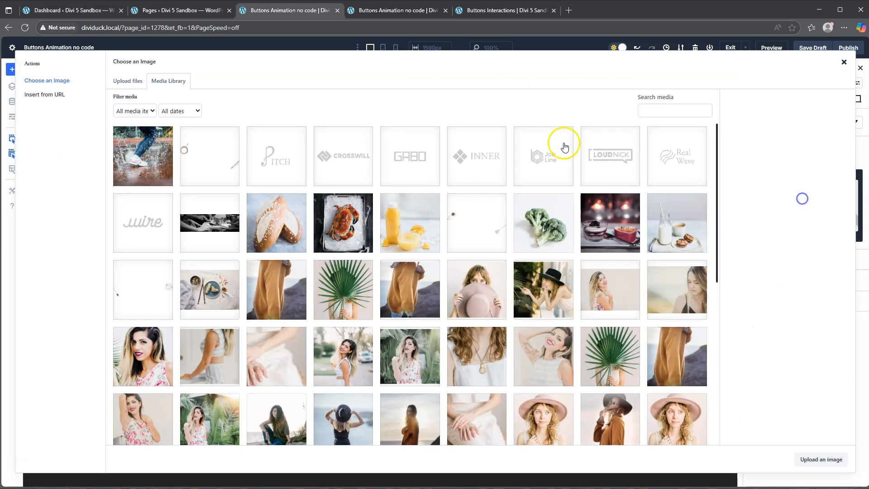
pyautogui.click(652, 107)
pyautogui.write('fina')
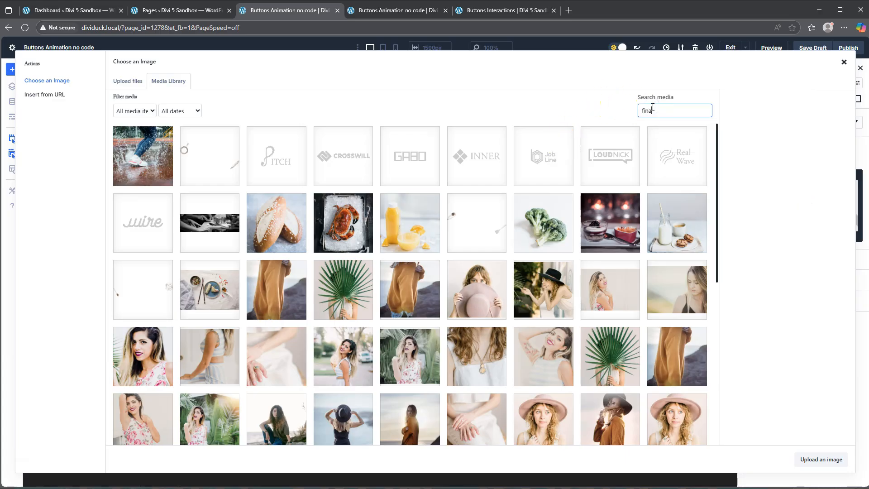
pyautogui.write('n')
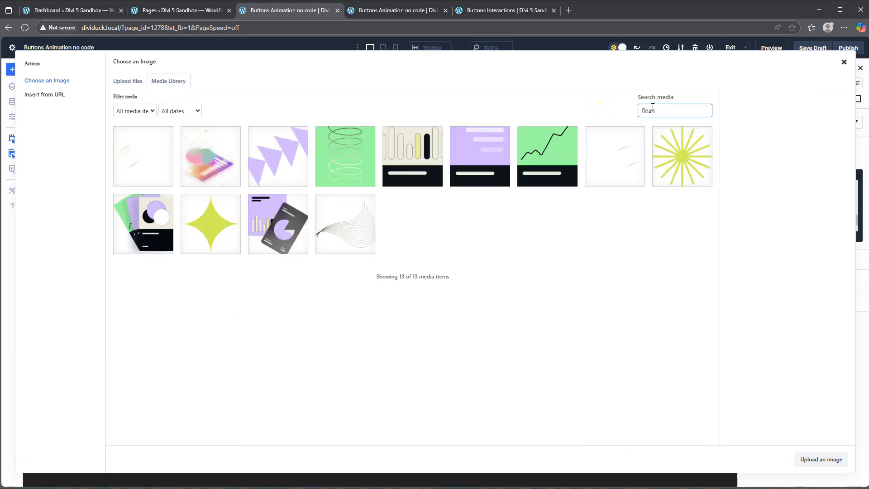
pyautogui.click(553, 150)
pyautogui.click(819, 458)
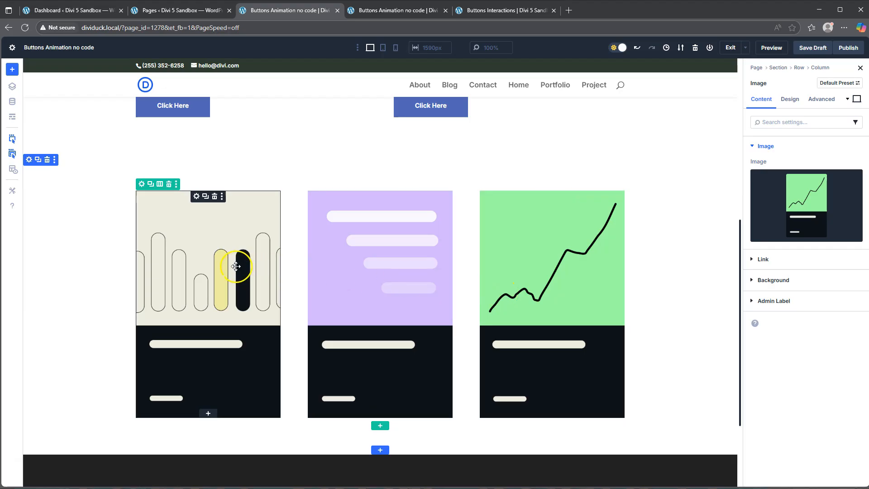
# Scale the first column's bar-chart image to 123% on both axes in the hover state
pyautogui.click(200, 238)
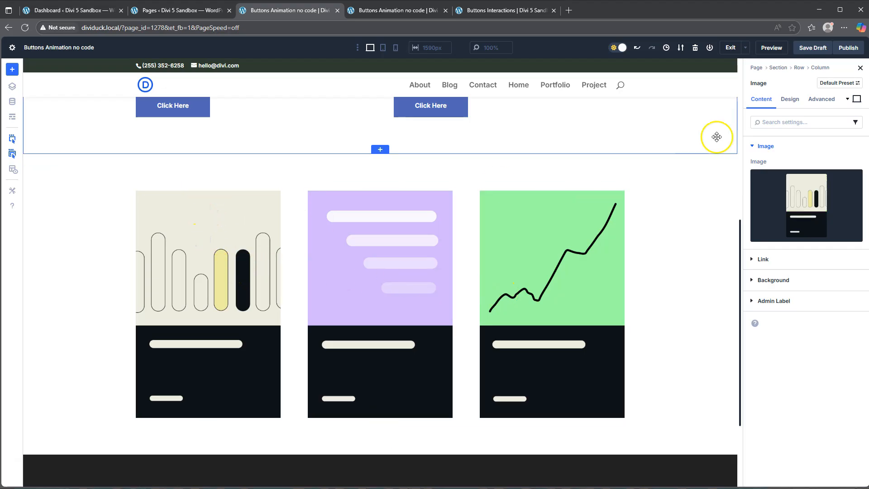
pyautogui.click(791, 96)
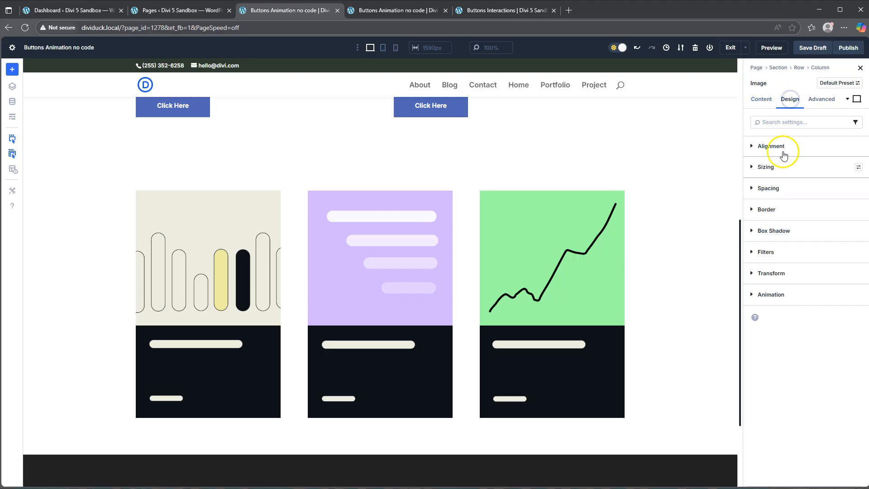
pyautogui.click(772, 273)
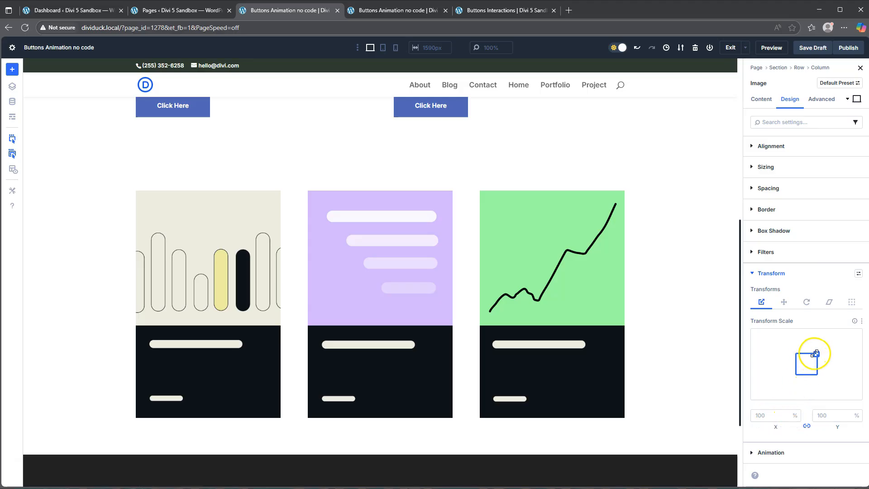
pyautogui.moveTo(816, 353); pyautogui.dragTo(818, 351)
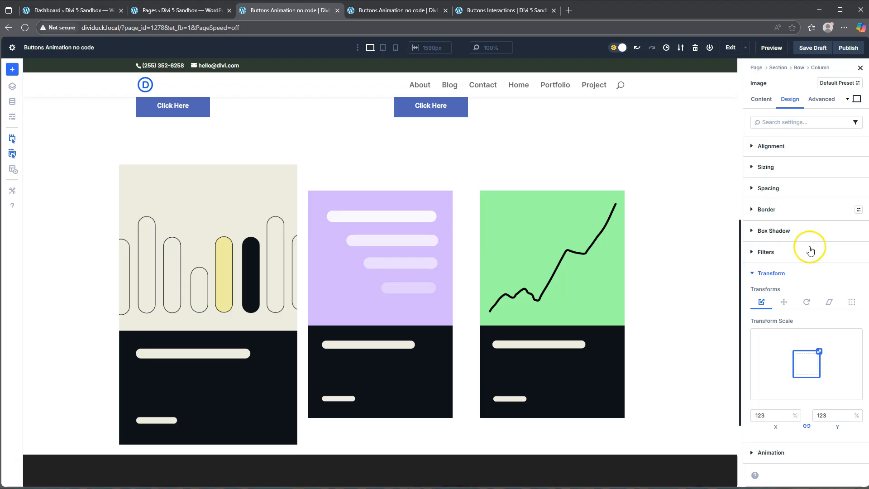
pyautogui.moveTo(818, 352); pyautogui.dragTo(816, 356)
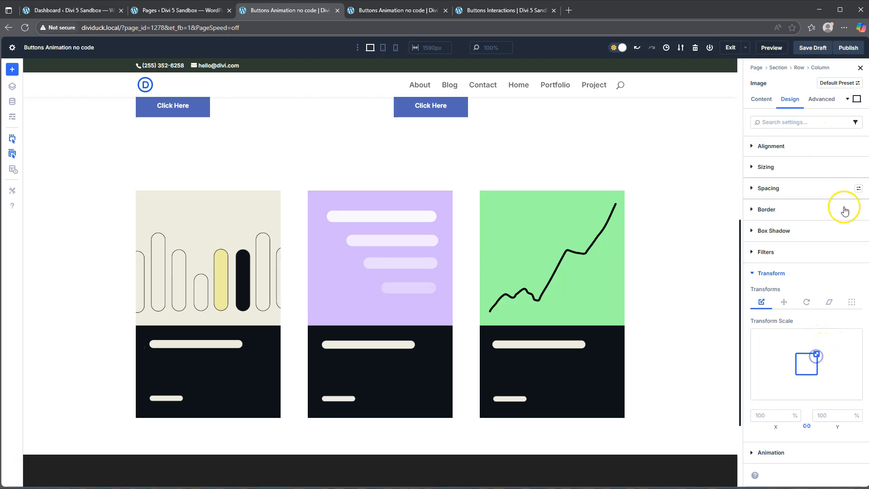
pyautogui.click(856, 100)
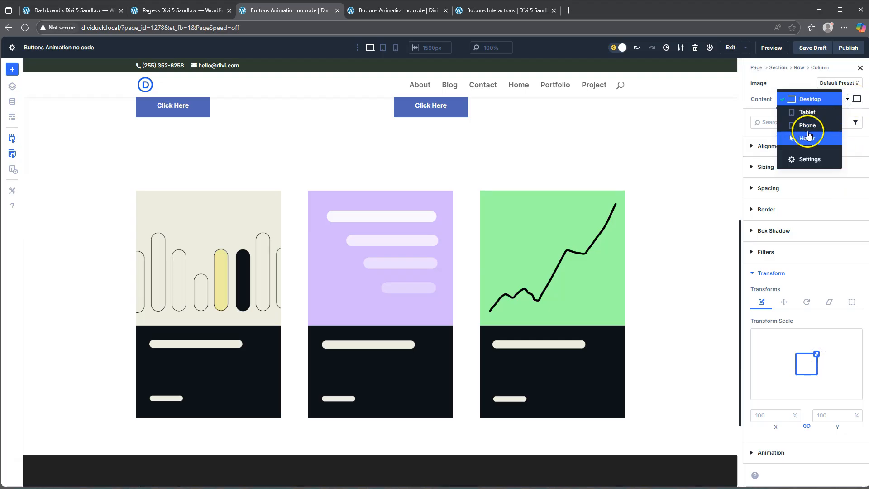
pyautogui.click(805, 139)
pyautogui.moveTo(816, 354); pyautogui.dragTo(817, 356)
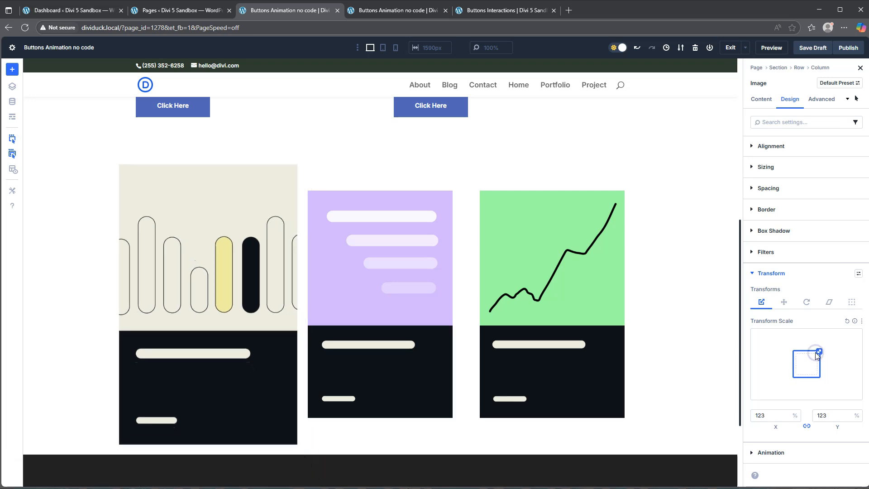
pyautogui.click(817, 257)
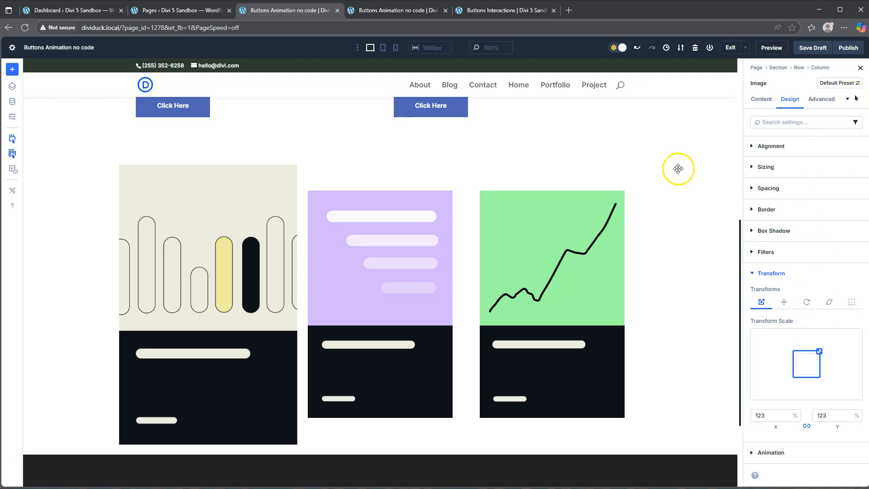
# Using the demo page's Rotating Images section as reference, skew the middle purple image 4 degrees on both axes in the hover state
pyautogui.click(386, 242)
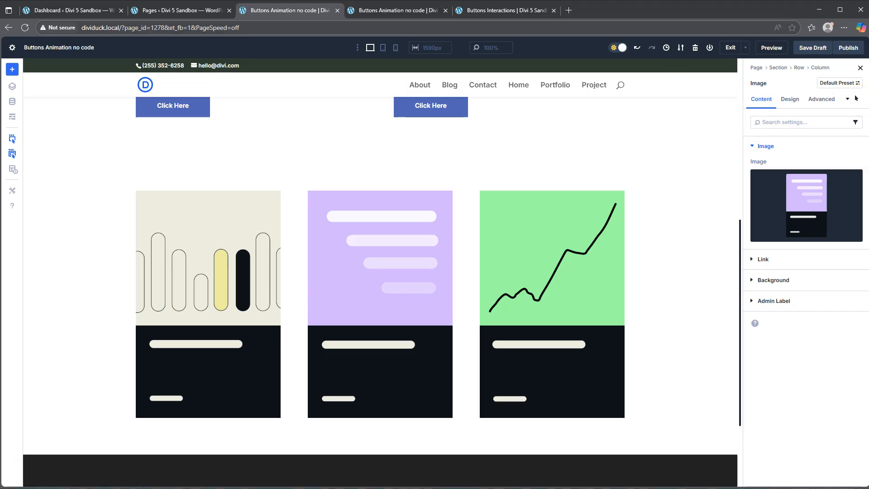
pyautogui.click(493, 13)
pyautogui.scroll(-3, 429, 316)
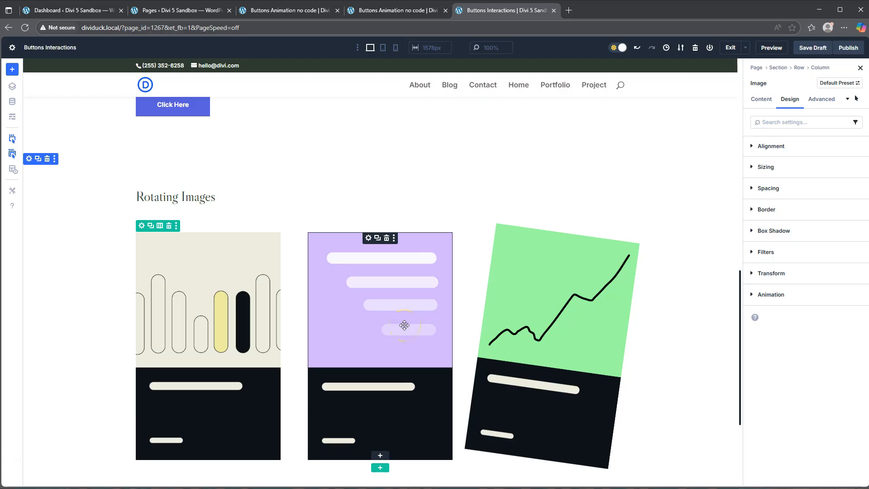
pyautogui.click(289, 10)
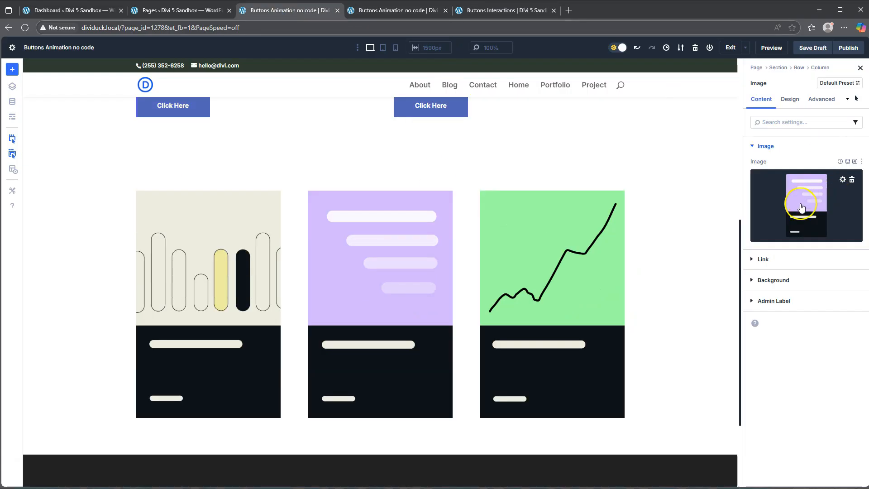
pyautogui.click(788, 102)
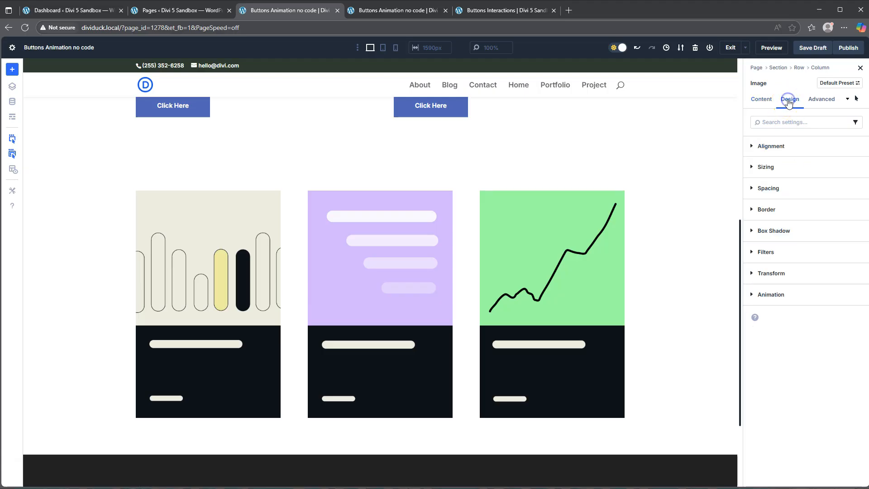
pyautogui.click(781, 274)
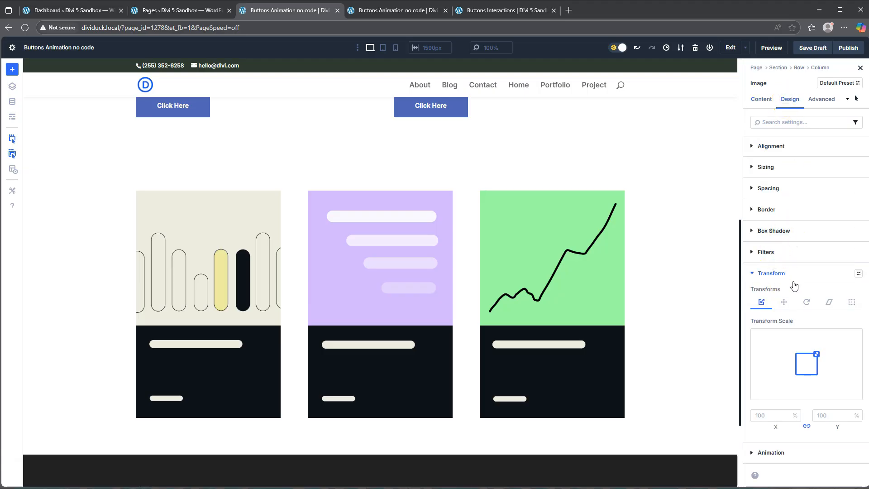
pyautogui.click(828, 304)
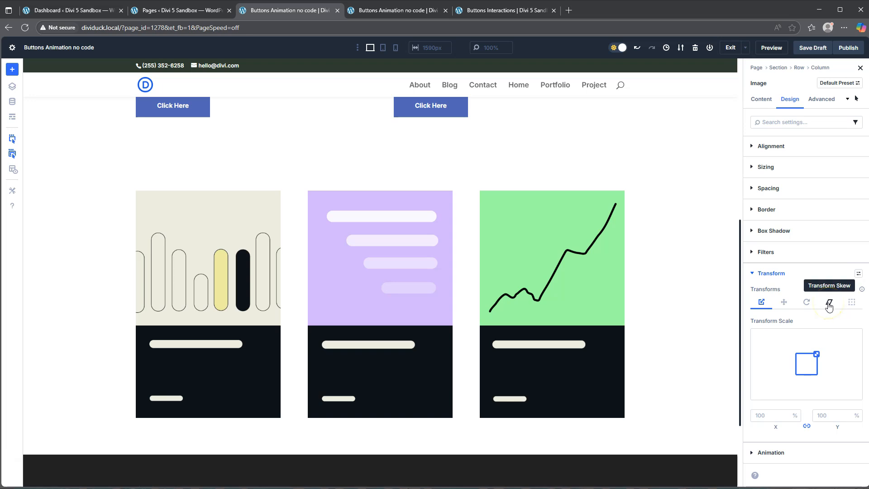
pyautogui.click(807, 381)
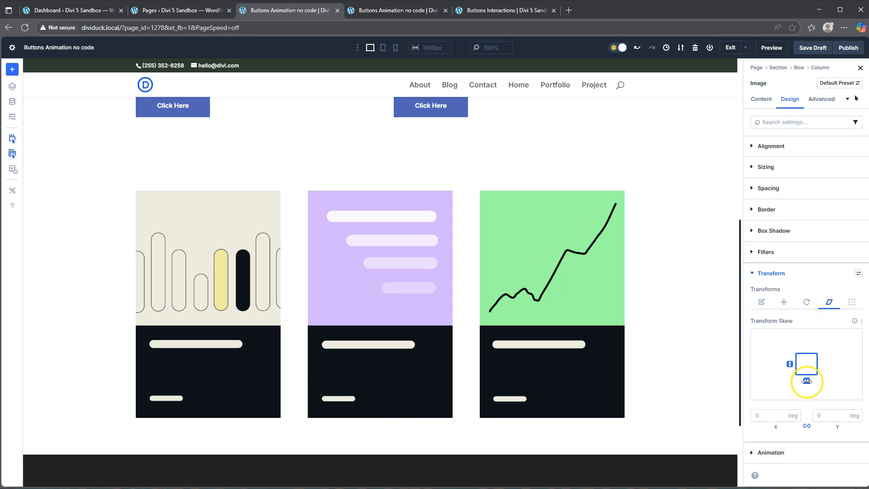
pyautogui.moveTo(806, 382); pyautogui.dragTo(808, 382)
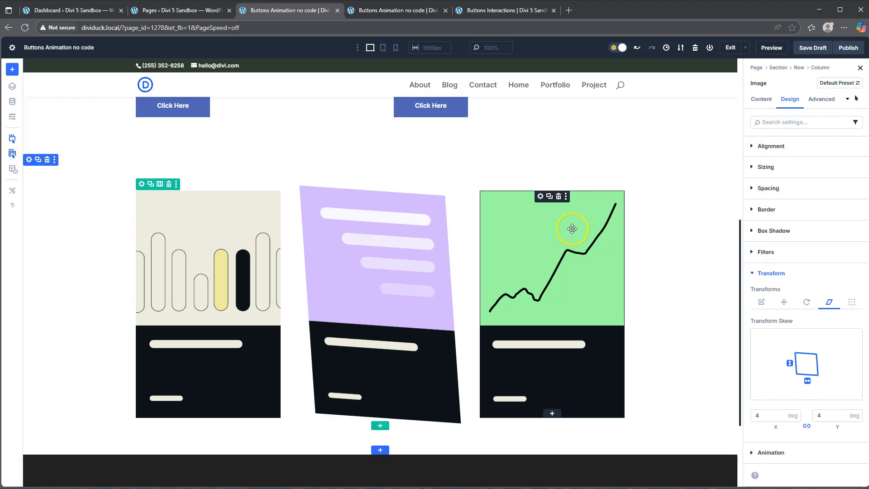
# Rotate the green line-chart image 9 degrees on the Z axis in the hover state, using the demo page's Rotating Images section as reference
pyautogui.click(551, 259)
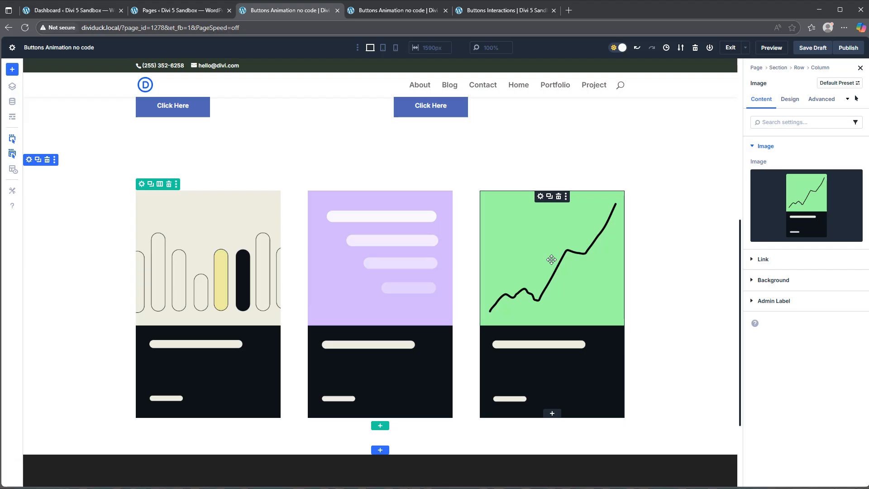
pyautogui.click(509, 15)
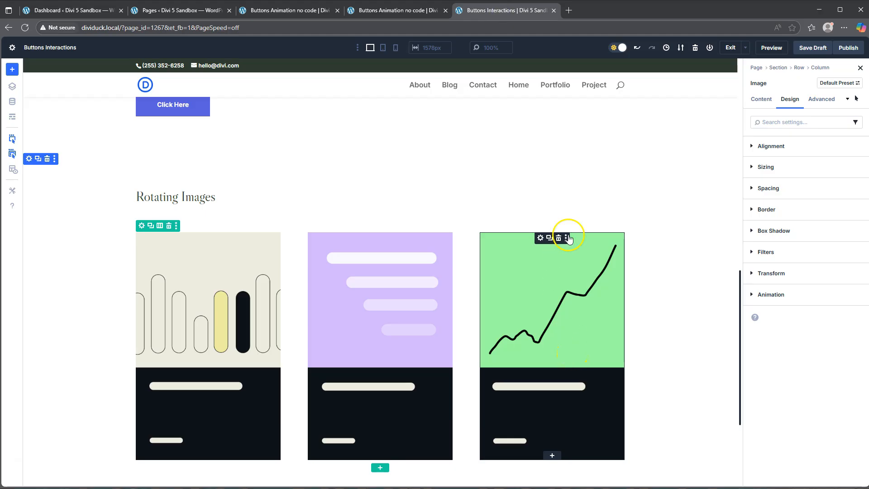
pyautogui.click(290, 13)
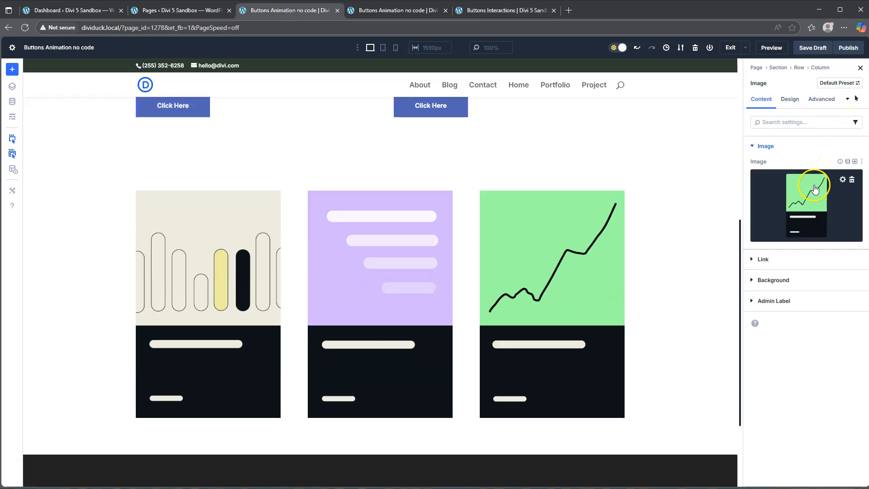
pyautogui.click(789, 98)
pyautogui.click(769, 273)
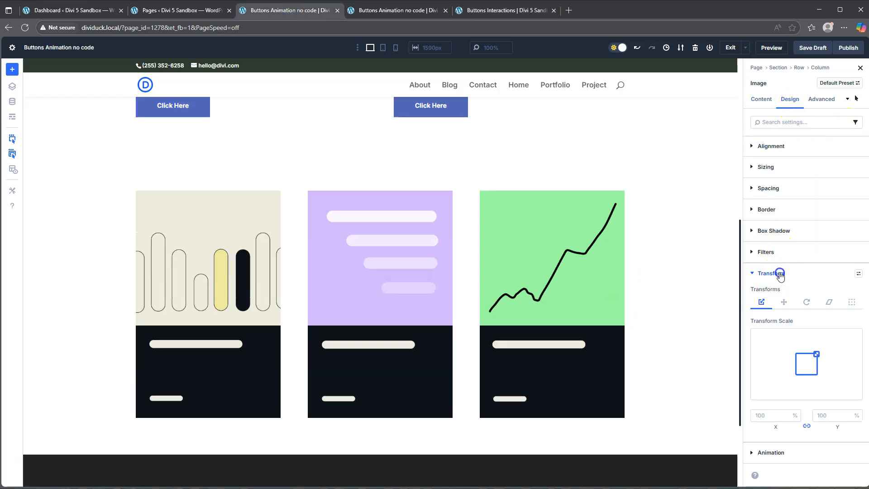
pyautogui.click(805, 301)
pyautogui.scroll(-1, 809, 304)
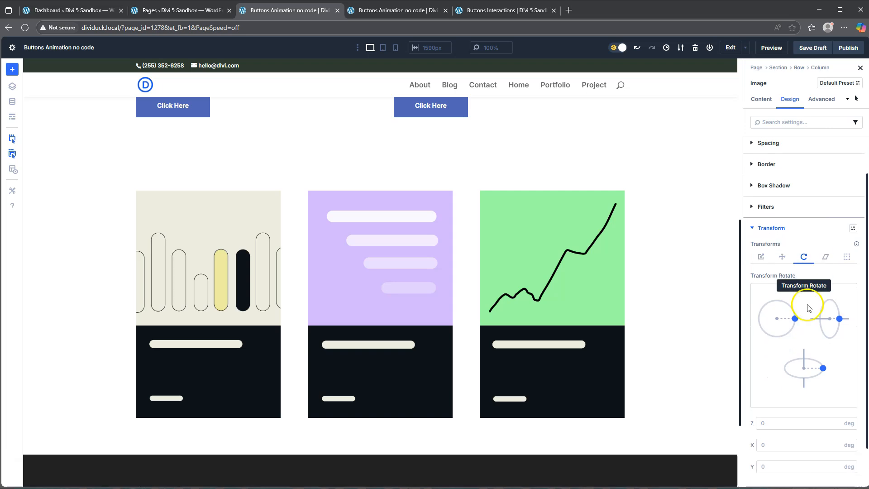
pyautogui.moveTo(797, 322); pyautogui.dragTo(795, 327)
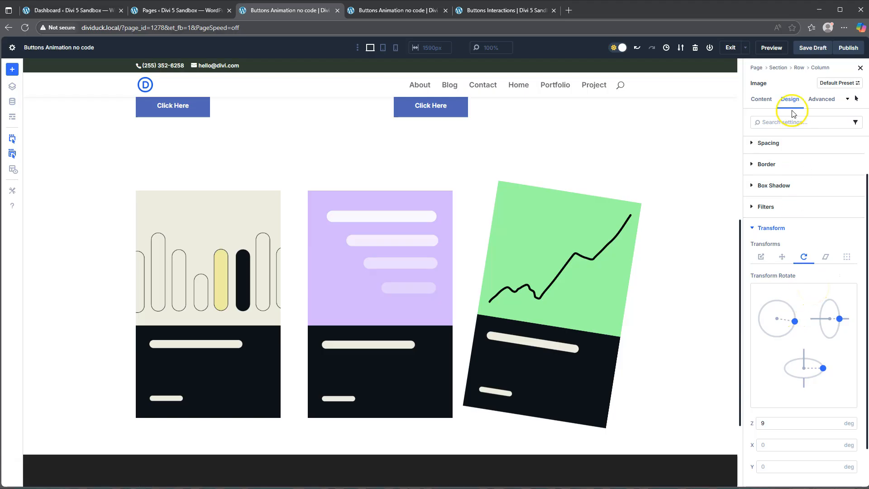
# Save the draft and reload the page preview to test the hover effects of the three images
pyautogui.click(814, 51)
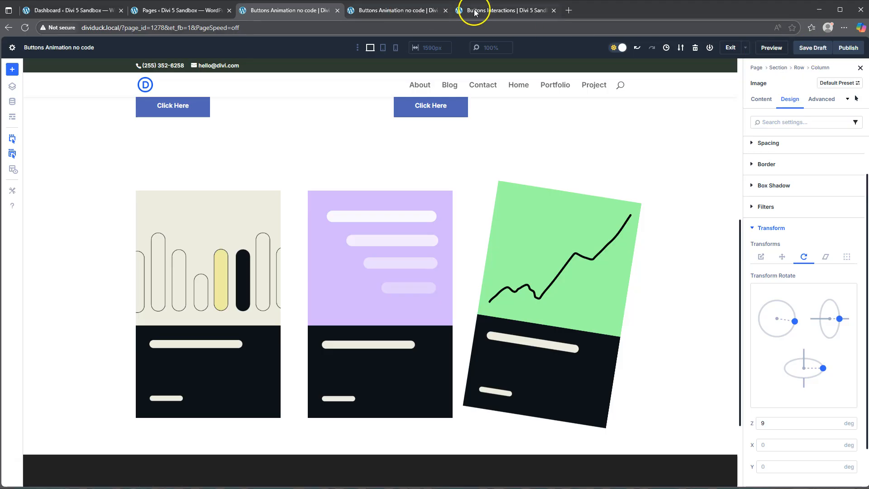
pyautogui.click(398, 10)
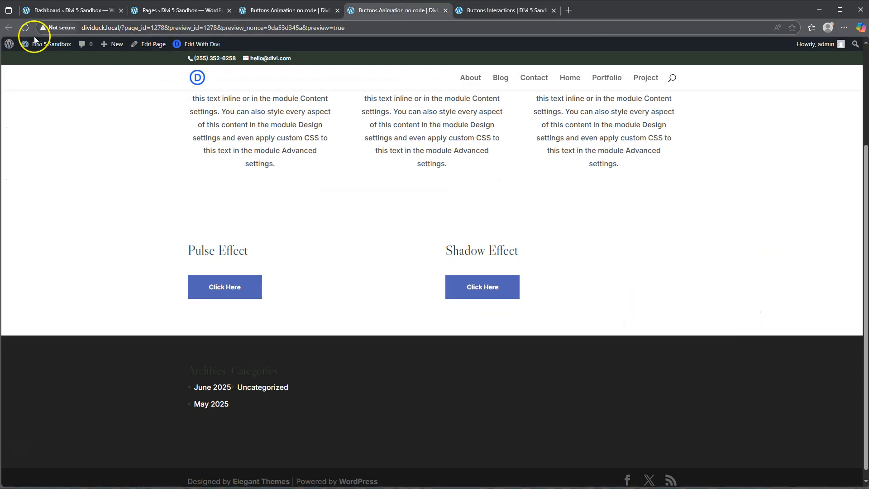
pyautogui.click(26, 28)
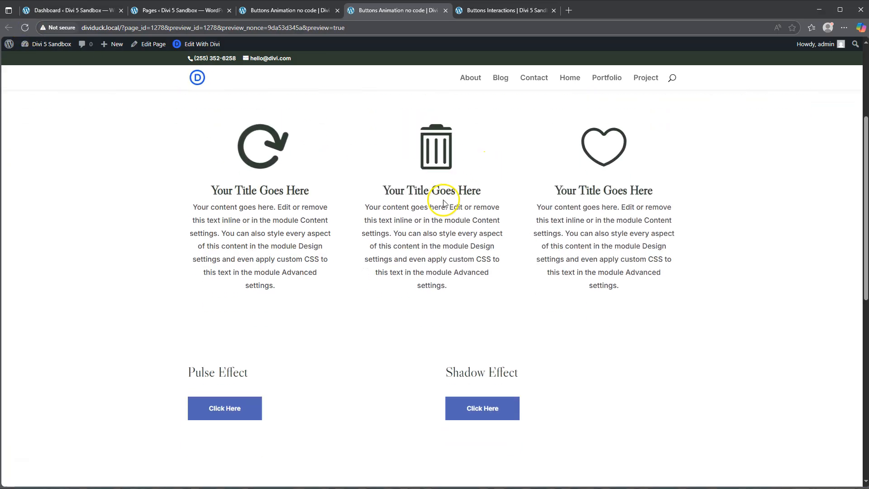
pyautogui.scroll(-7, 354, 199)
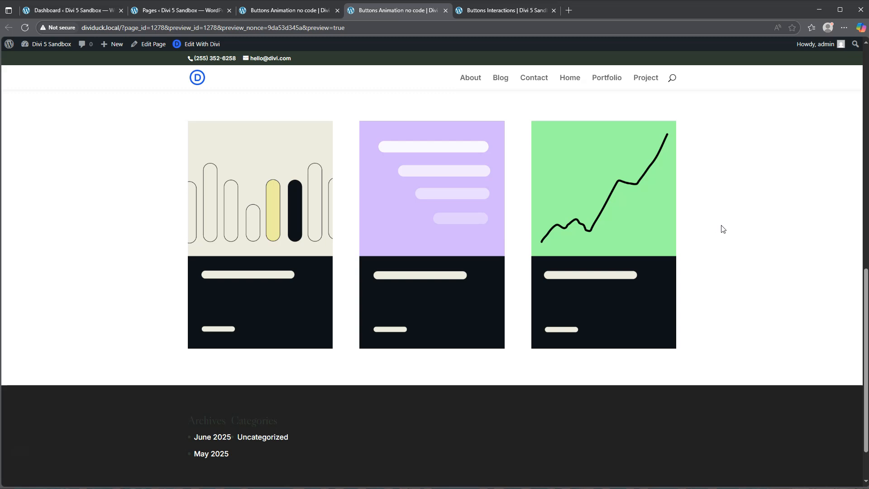
pyautogui.click(798, 209)
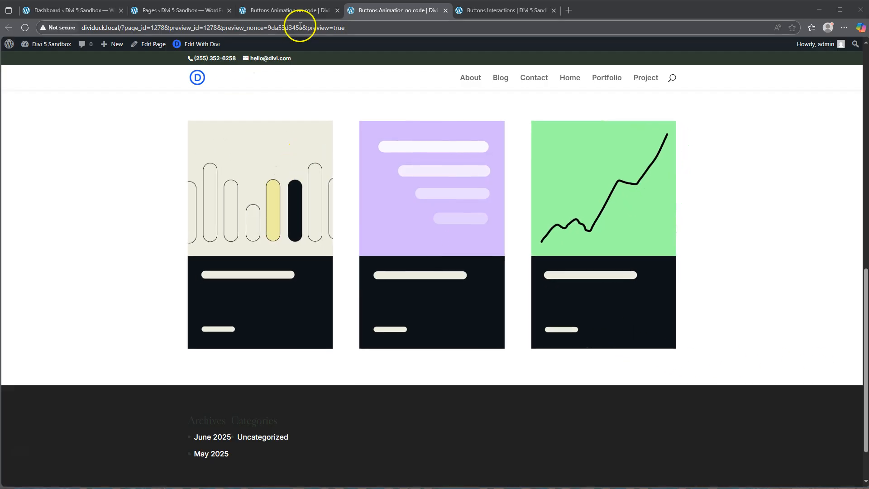
# Add a free-form CSS .et_pb_image:hover rule to the green image: prefixed and standard rotate(0deg) scale(1) transforms, border 1px solid #fff, box-shadow none
pyautogui.click(272, 11)
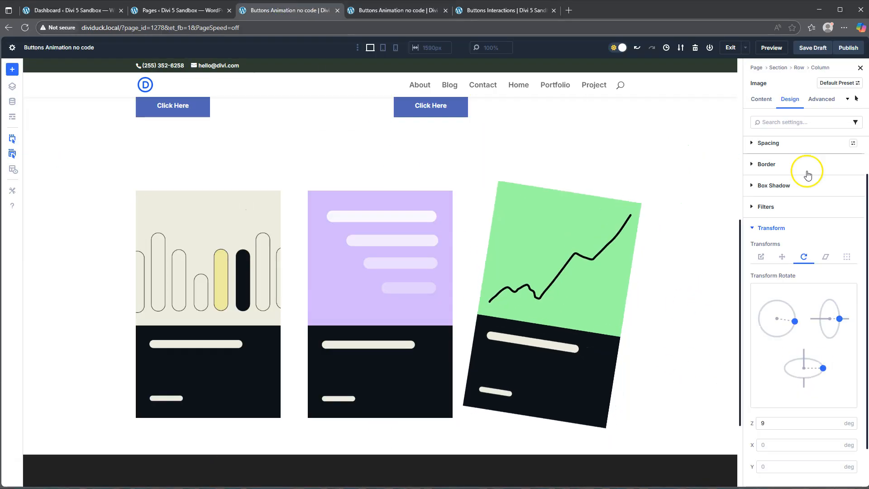
pyautogui.click(818, 102)
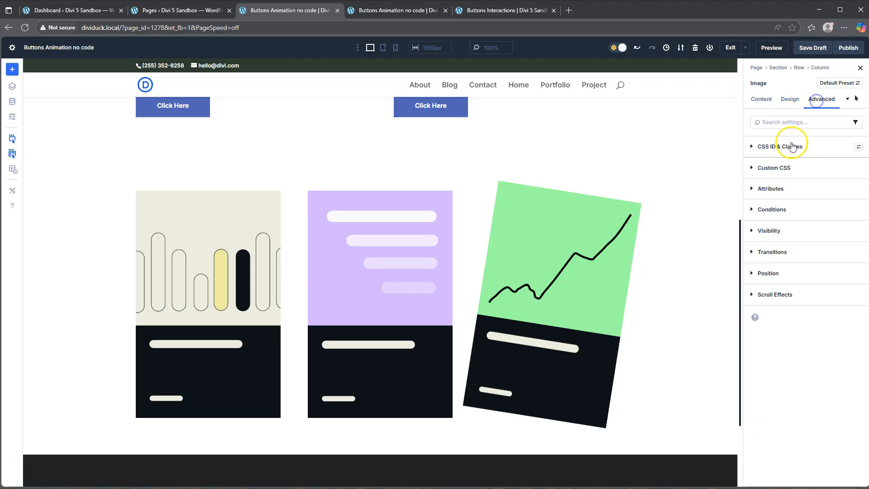
pyautogui.click(783, 170)
pyautogui.click(781, 253)
pyautogui.write('.et_pb_image:hover { -moz-transform: rotate(0deg) scale(1); -webkit-transform: rotate(0deg) scale(1); -o-transform: rotate(0deg) scale(1); transform: rotate(0deg) scale(1); border: 1px solid #fff; box-shadow: none; }')
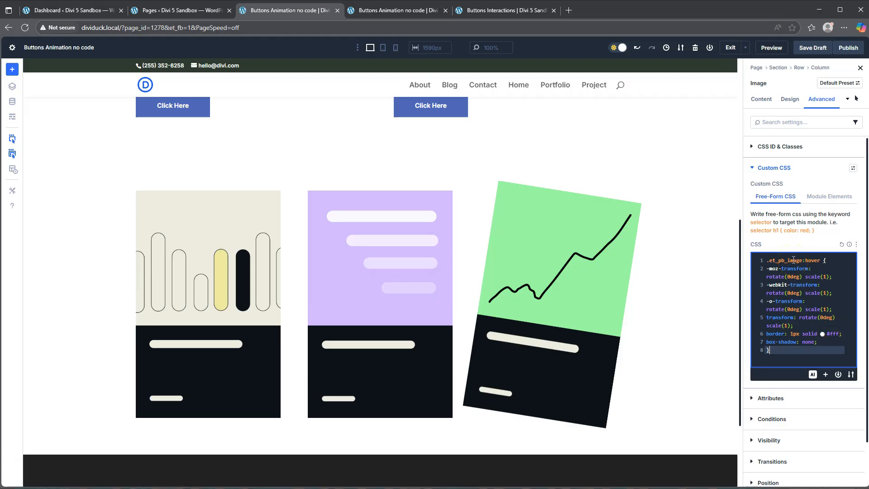
# Save the draft with the new CSS rule and reload the preview to test the images' hover behavior
pyautogui.click(808, 47)
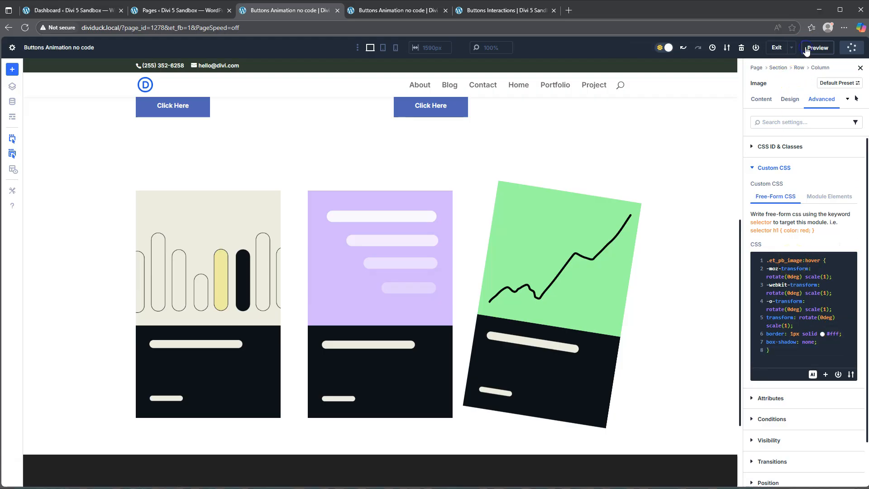
pyautogui.click(391, 10)
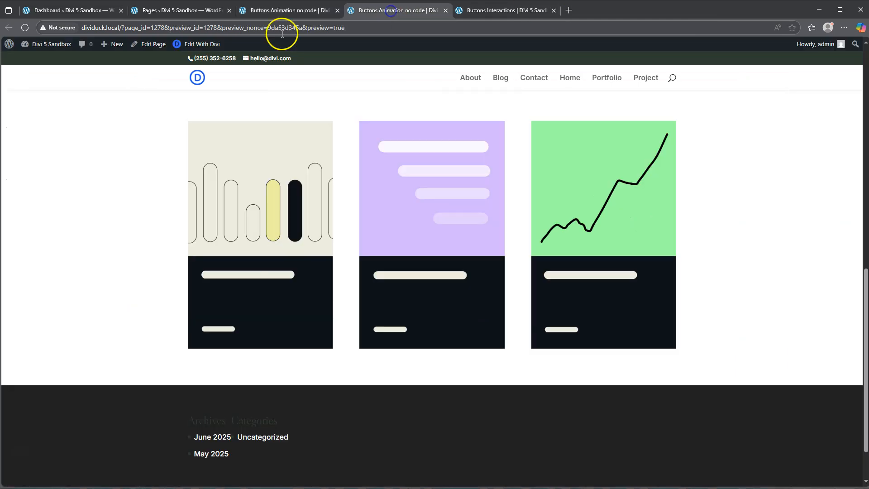
pyautogui.click(25, 28)
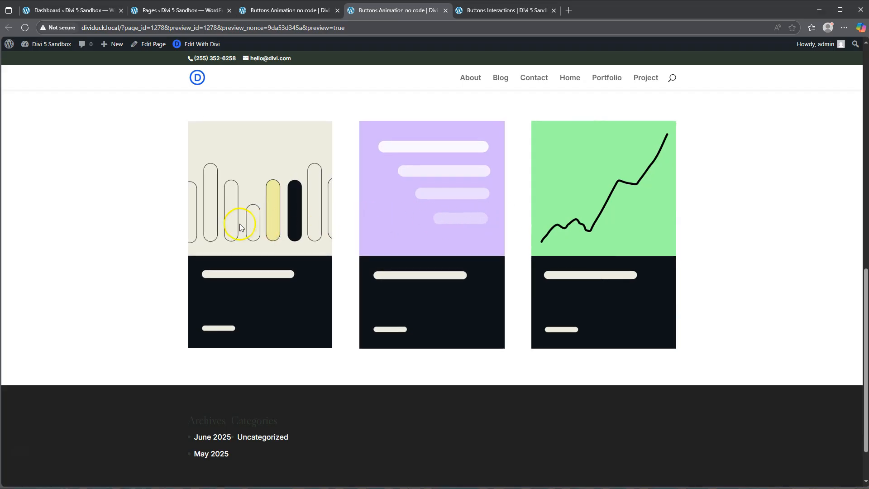
# Delete the four transform declarations from the green image's hover CSS rule, keeping the border and box-shadow lines
pyautogui.click(281, 10)
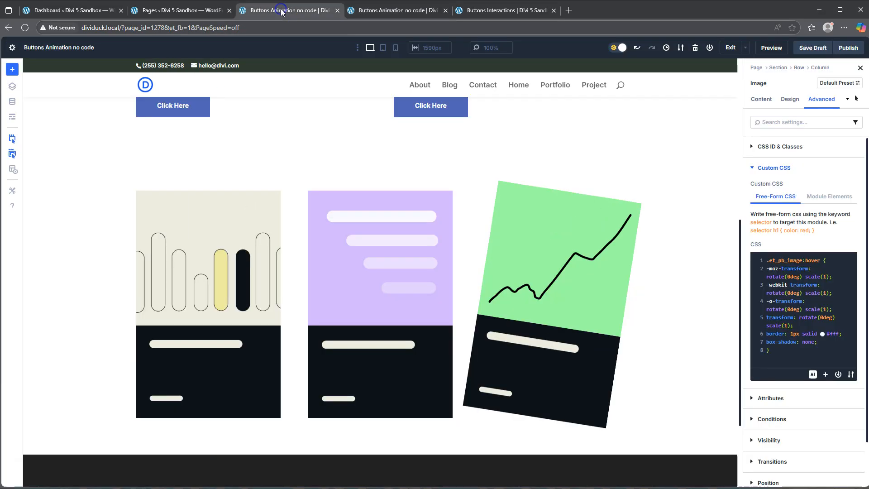
pyautogui.moveTo(779, 355); pyautogui.dragTo(763, 267)
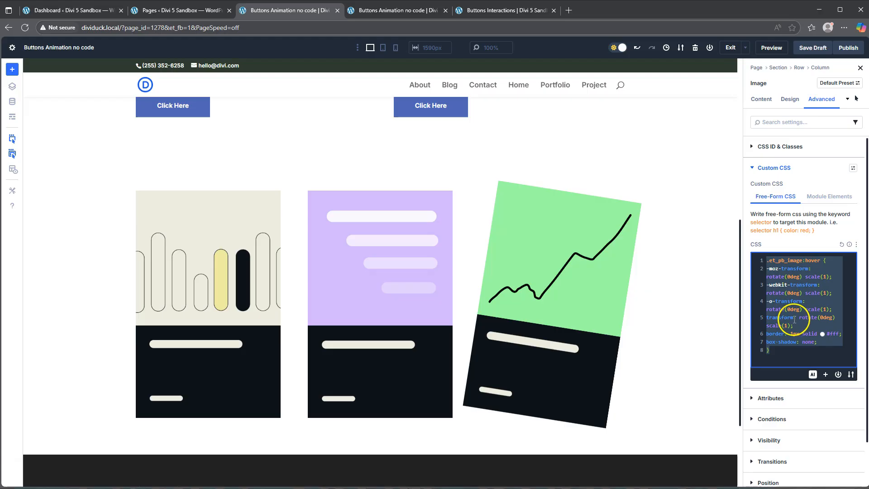
pyautogui.click(792, 325)
pyautogui.moveTo(792, 325); pyautogui.dragTo(768, 269)
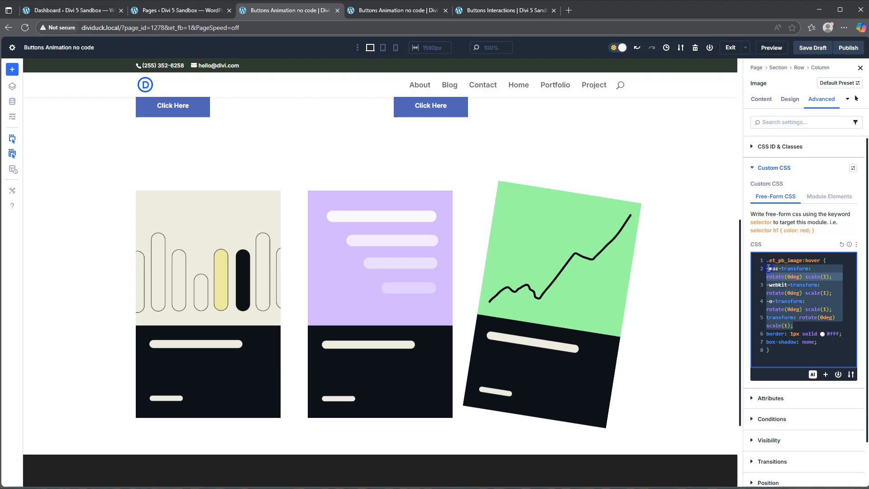
pyautogui.press('BackSpace')
pyautogui.press('BackSpace')
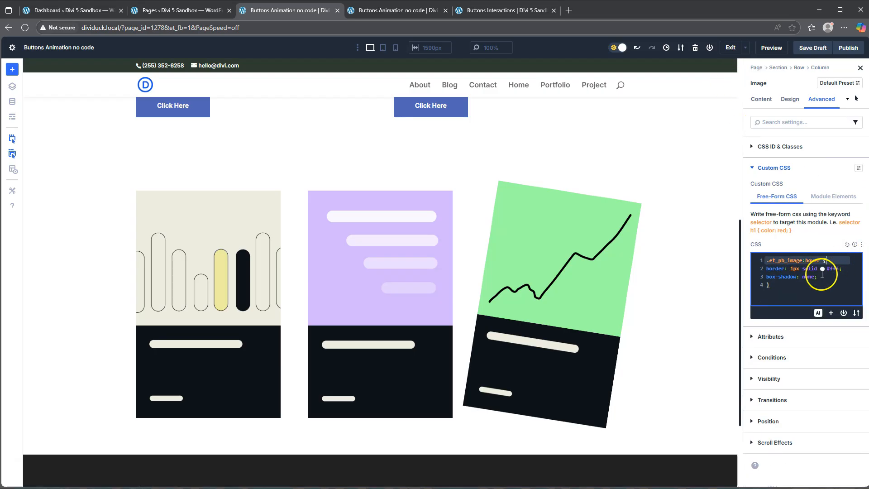
# Save the draft with the shortened CSS rule and check the images' hover transforms in the reloaded preview
pyautogui.click(810, 53)
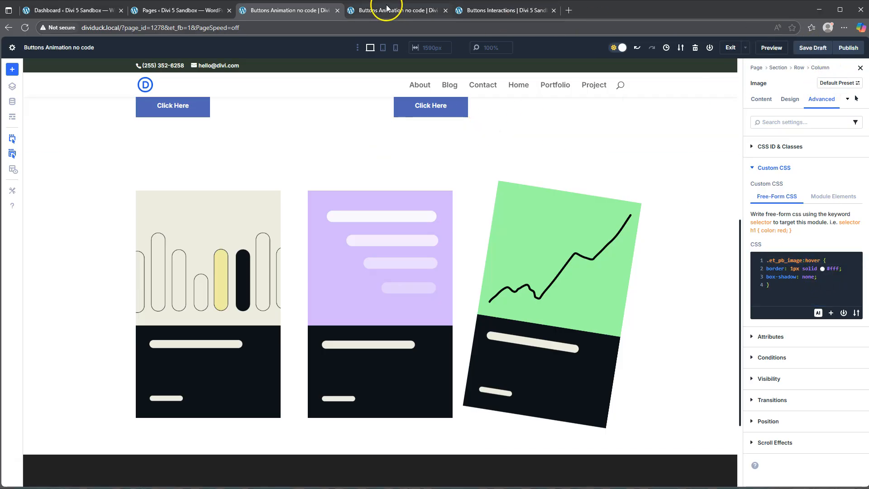
pyautogui.click(387, 9)
pyautogui.click(25, 27)
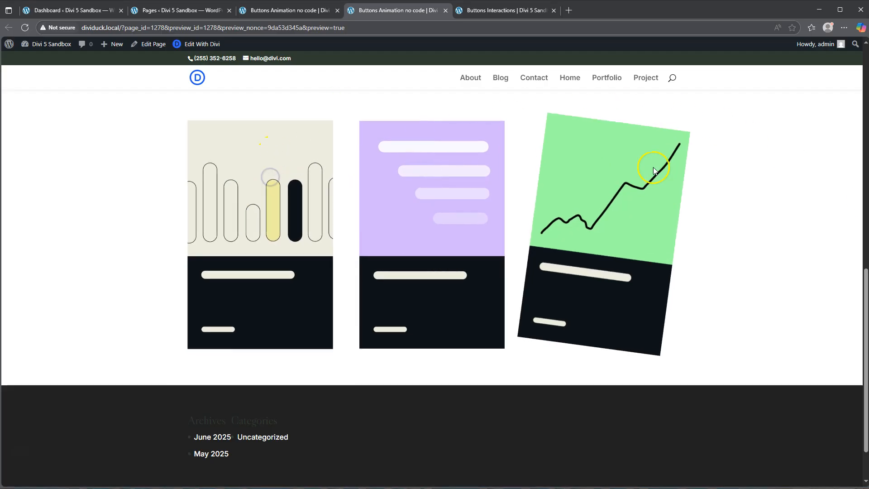
# Replace the hover rule's declarations with box-shadow: 0 3px 10px rgba(0, 0, 0, 0.43), 0 3px 10px rgba(0, 0, 0, 0.36) and border: 1px solid #fff
pyautogui.click(290, 10)
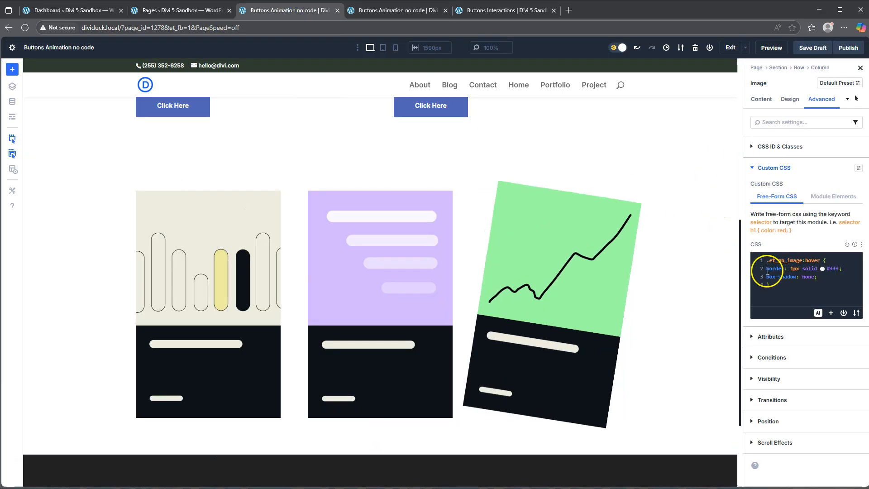
pyautogui.moveTo(766, 269); pyautogui.dragTo(810, 276)
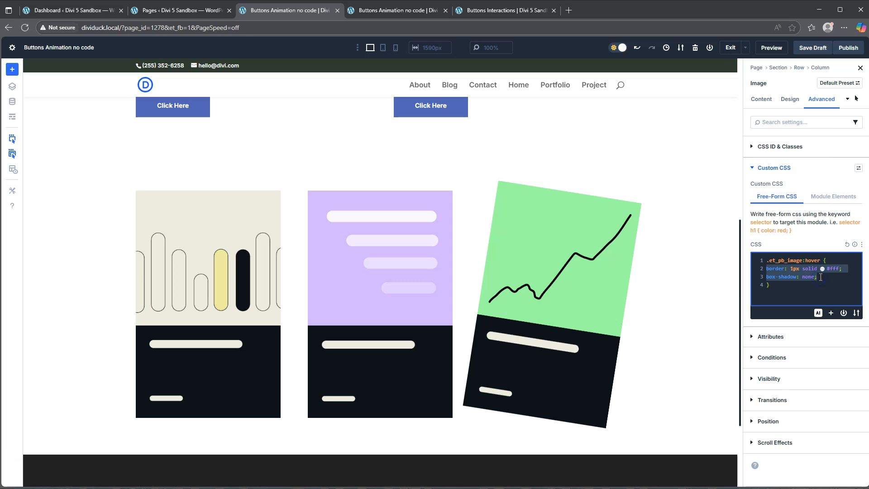
pyautogui.write('box-shadow: 0 3px 10px rgba(0, 0, 0, 0.48), 0 3px 10px rgba(0, 0, 0, 0.36); border: 1px solid #fff;')
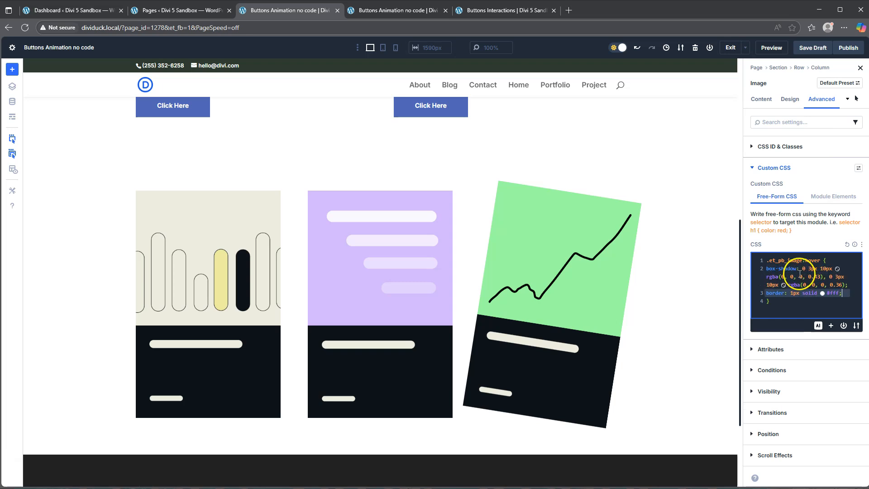
# Save the draft, reload the preview, and compare the images' hover shadow and border with the CSS rule
pyautogui.click(807, 48)
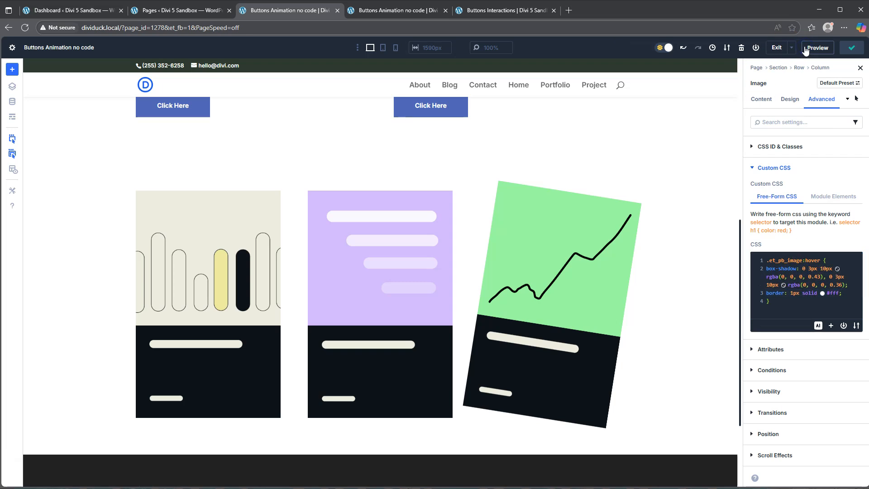
pyautogui.click(377, 12)
pyautogui.click(26, 27)
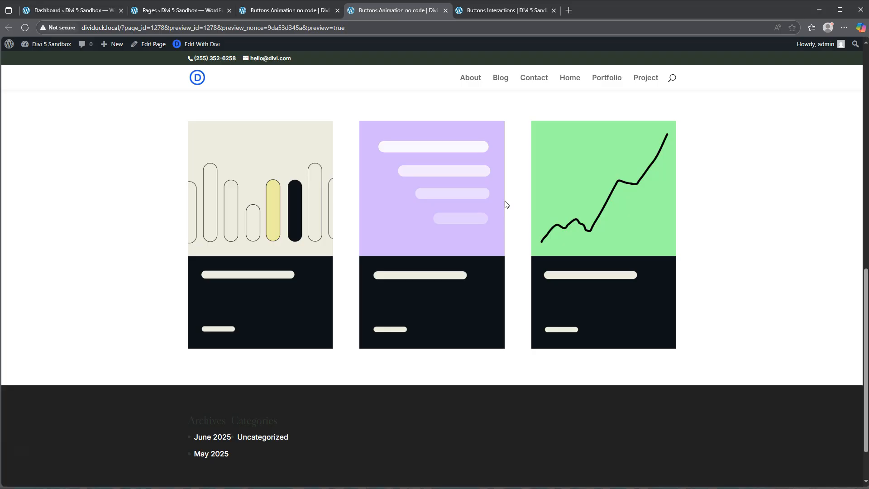
pyautogui.click(277, 11)
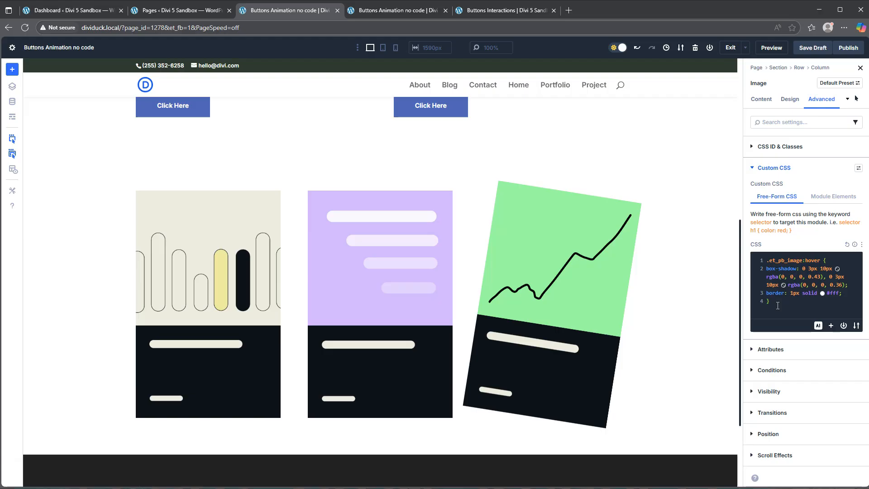
pyautogui.click(402, 10)
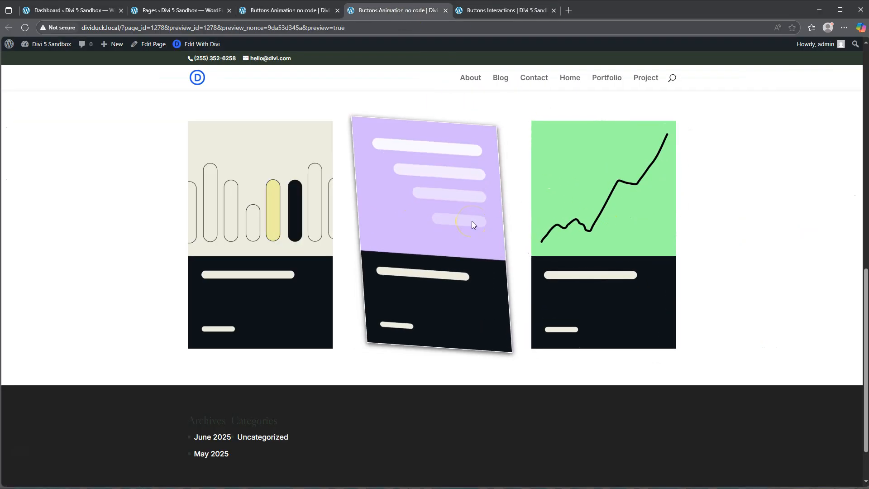
# Return to the page builder and open the green image's design settings
pyautogui.click(271, 10)
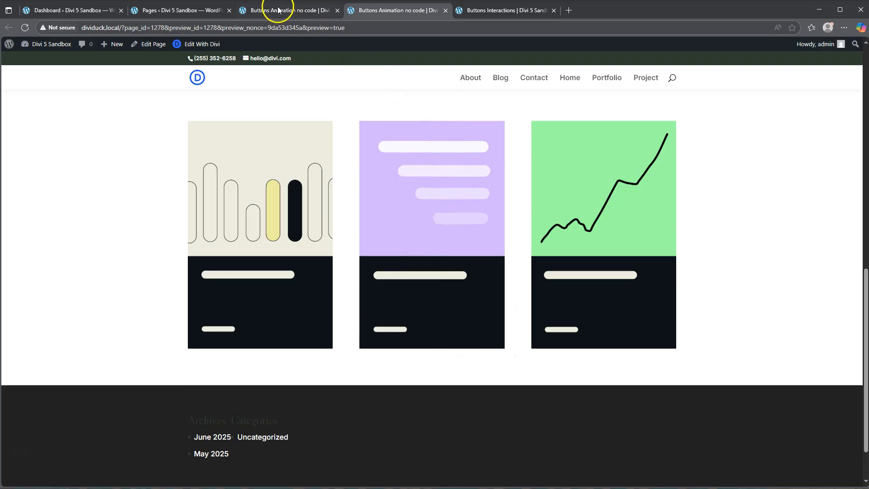
pyautogui.click(789, 98)
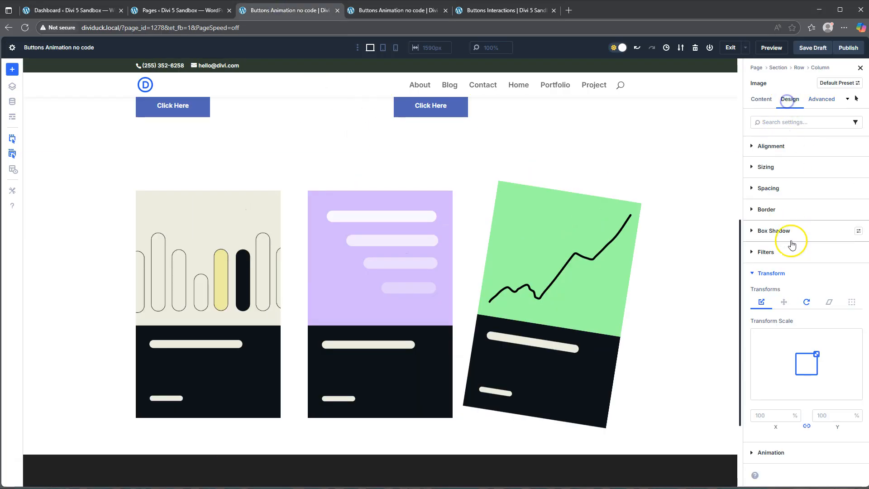